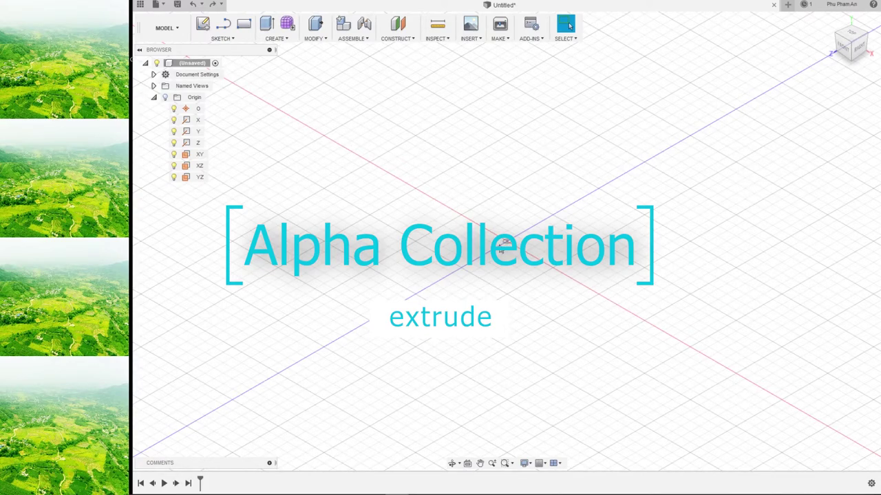
Open Preferences and keep Fusion as the Pan/Zoom/Orbit shortcut scheme.
middle_click_drag(507, 211, 545, 231)
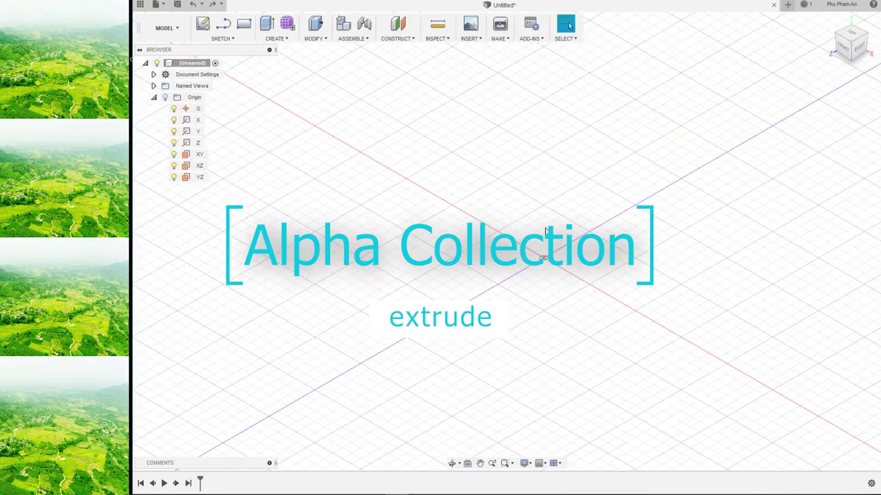
scroll(545, 233, "down", 2)
scroll(544, 237, "down", 1)
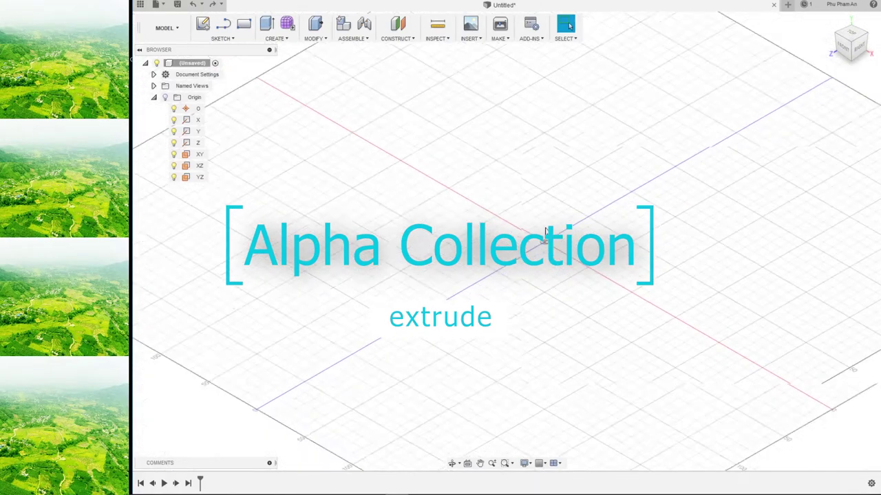
scroll(580, 220, "down", 1)
scroll(581, 219, "down", 1)
scroll(581, 219, "up", 2)
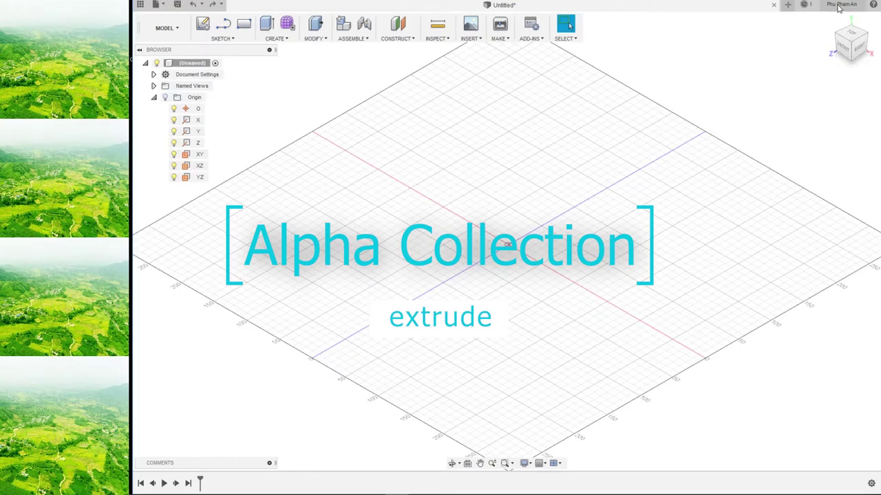
left_click(839, 7)
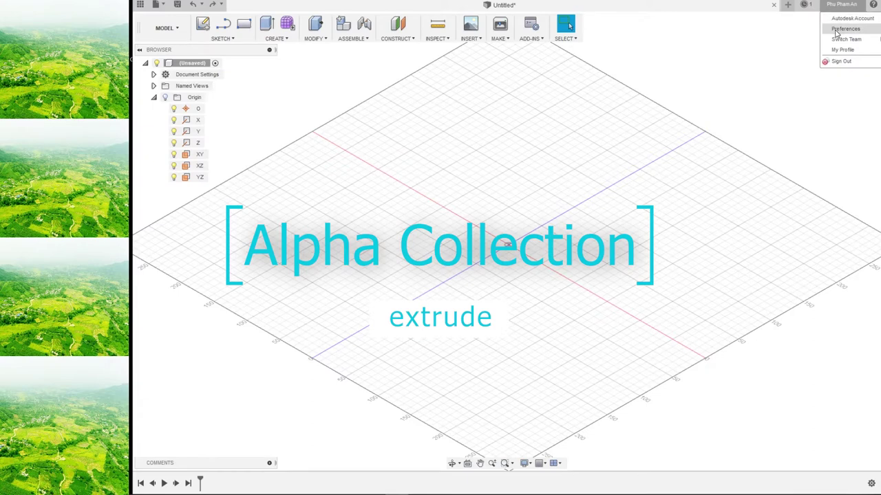
left_click(835, 33)
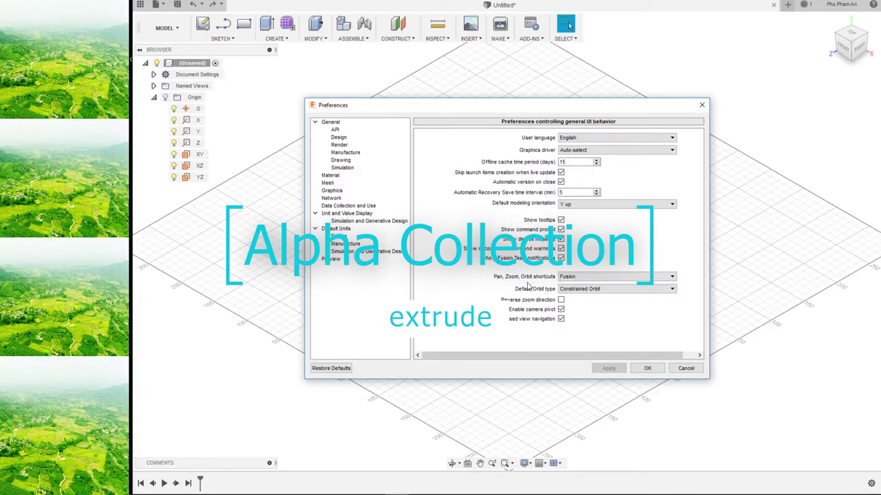
left_click(606, 278)
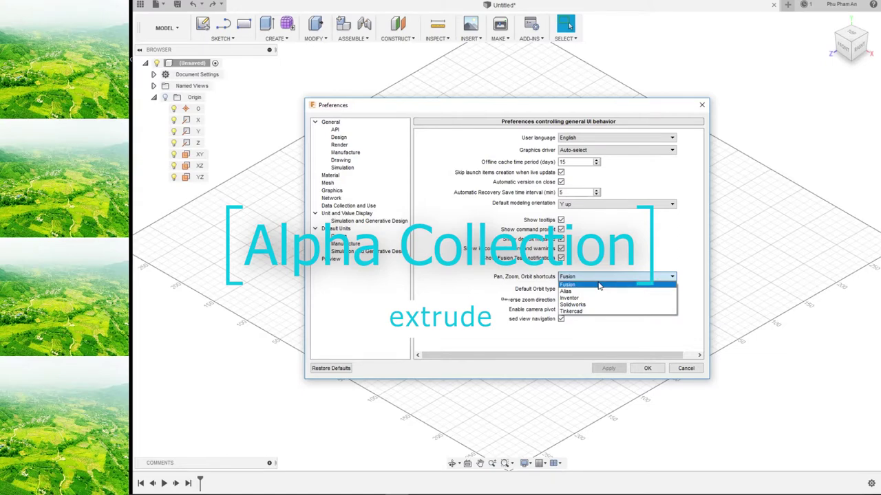
left_click(617, 275)
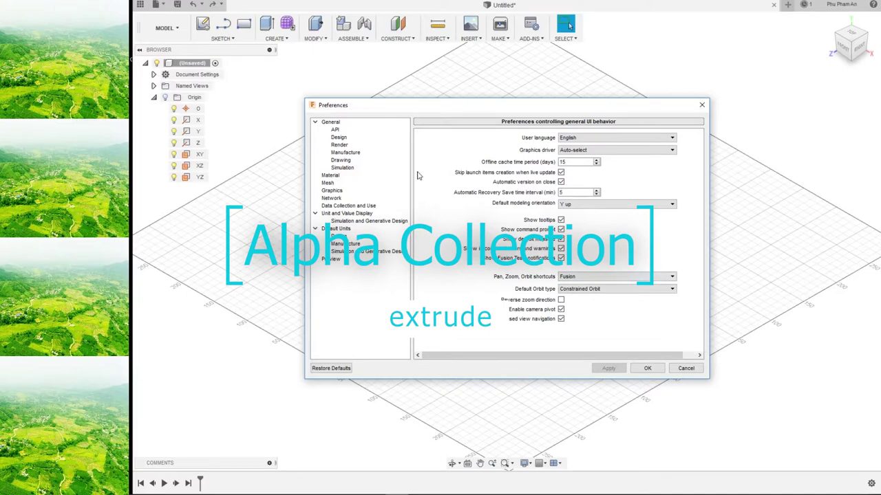
Set the Graphics minimum framerate to 25 and apply it before closing Preferences.
left_click(333, 191)
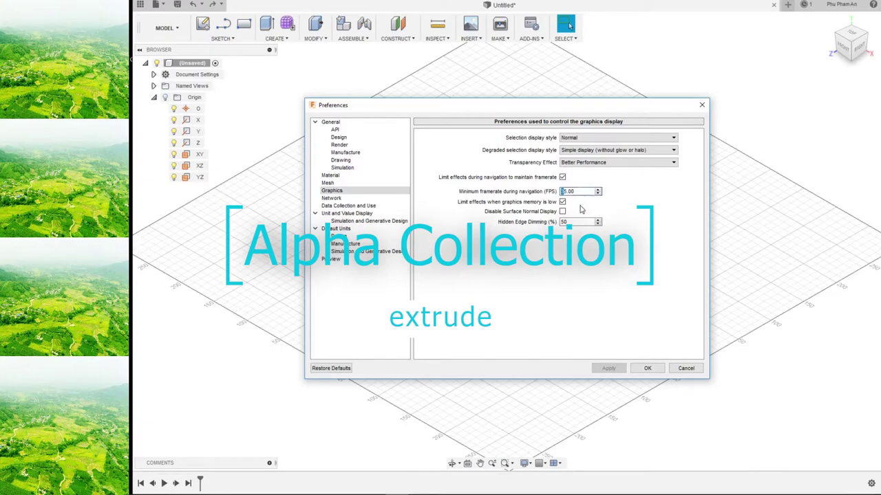
type("2")
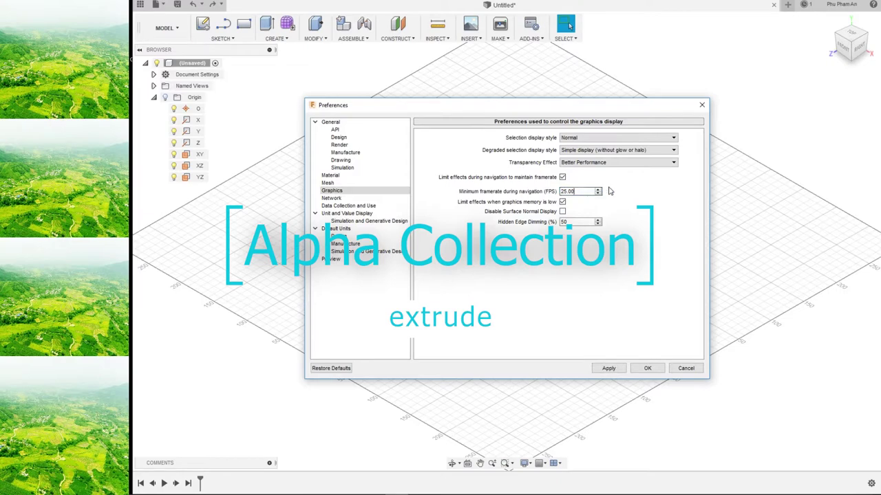
left_click(609, 369)
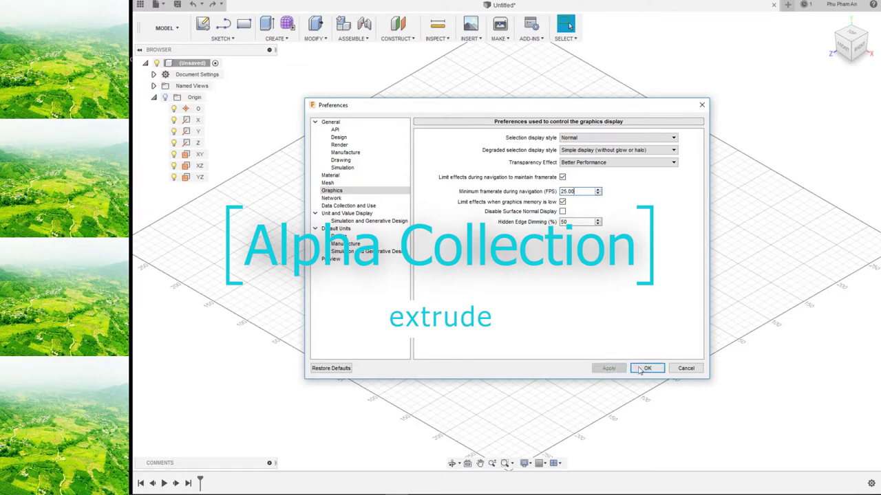
left_click(644, 369)
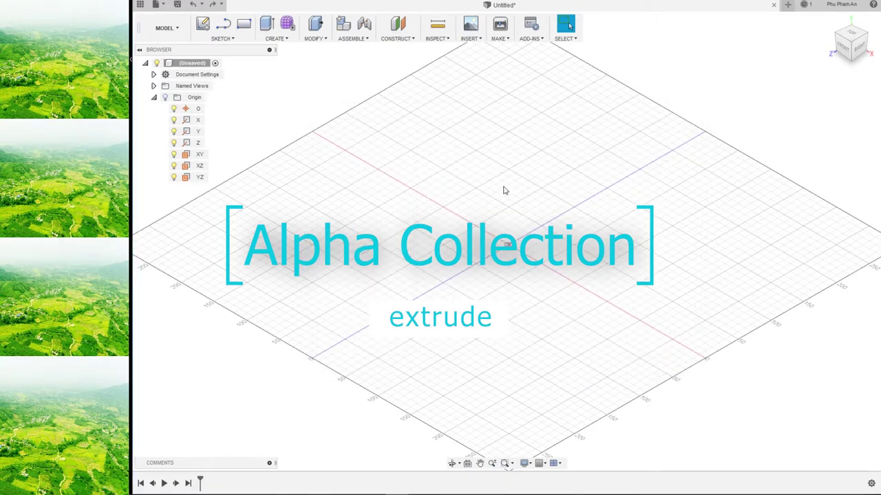
mouse_move(527, 210)
middle_mouse_down()
mouse_move(524, 220)
mouse_move(521, 206)
mouse_move(499, 205)
mouse_move(513, 218)
mouse_move(525, 199)
mouse_move(461, 216)
mouse_move(554, 197)
mouse_move(494, 195)
middle_mouse_up()
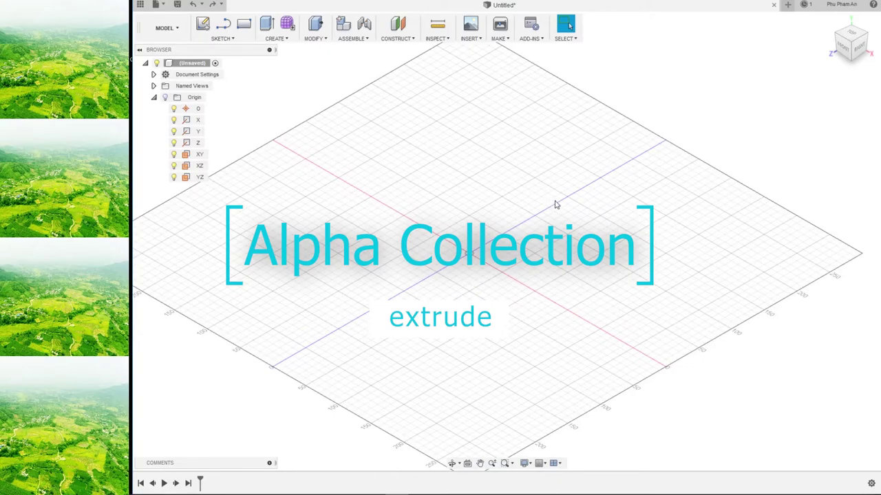
mouse_move(555, 204)
middle_mouse_down("shift")
mouse_move(553, 214)
mouse_move(634, 198)
mouse_move(551, 231)
middle_mouse_up("shift")
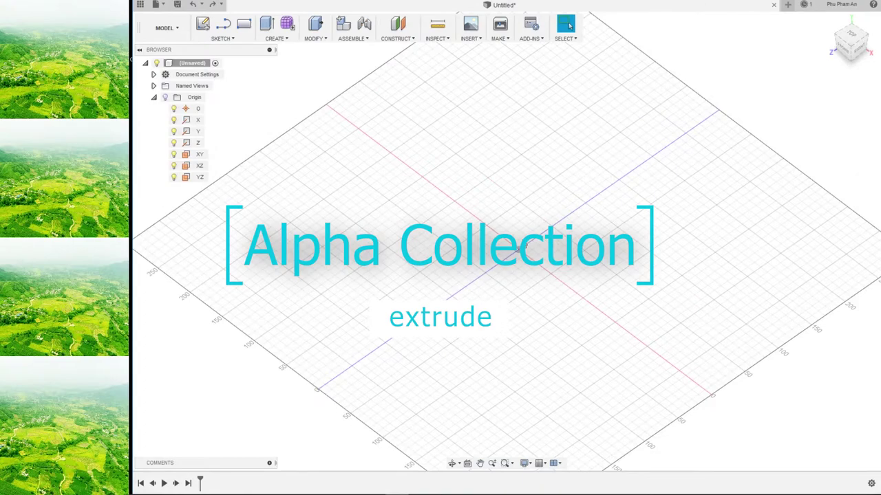
scroll(525, 245, "down", 2)
scroll(524, 244, "down", 1)
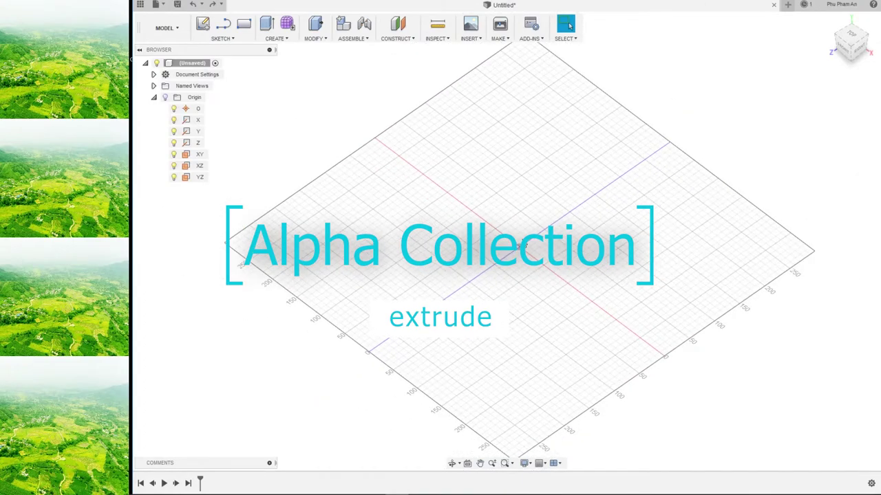
mouse_move(521, 232)
middle_mouse_down("shift")
mouse_move(536, 298)
mouse_move(535, 276)
mouse_move(397, 228)
middle_mouse_up("shift")
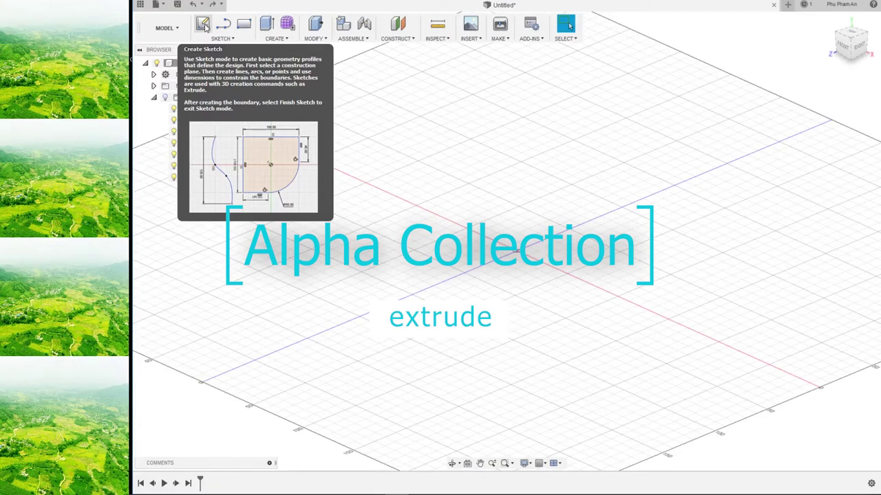
Start a sketch on the XZ plane chosen from the browser's Origin folder, viewed from Home.
left_click(204, 25)
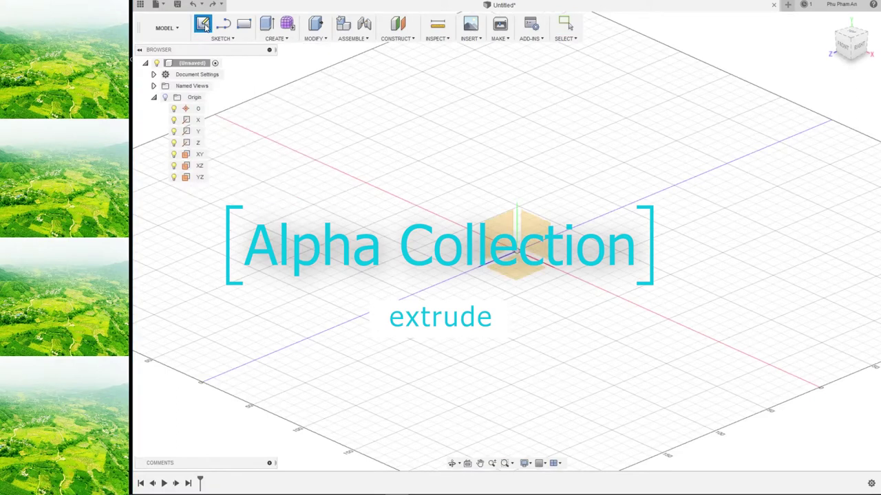
left_click(518, 267)
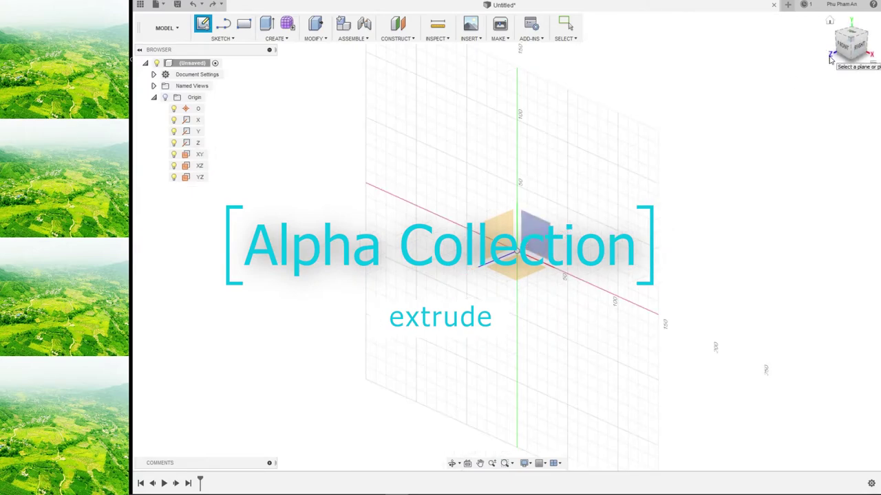
left_click(518, 264)
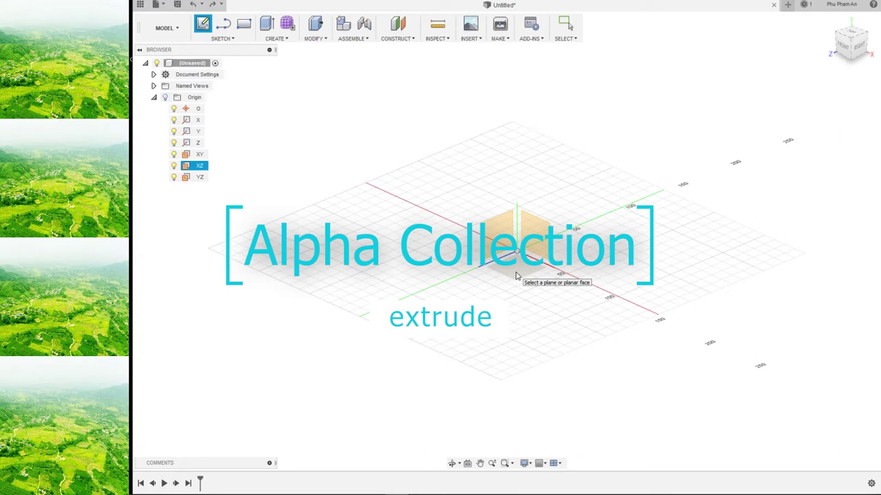
left_click(517, 275)
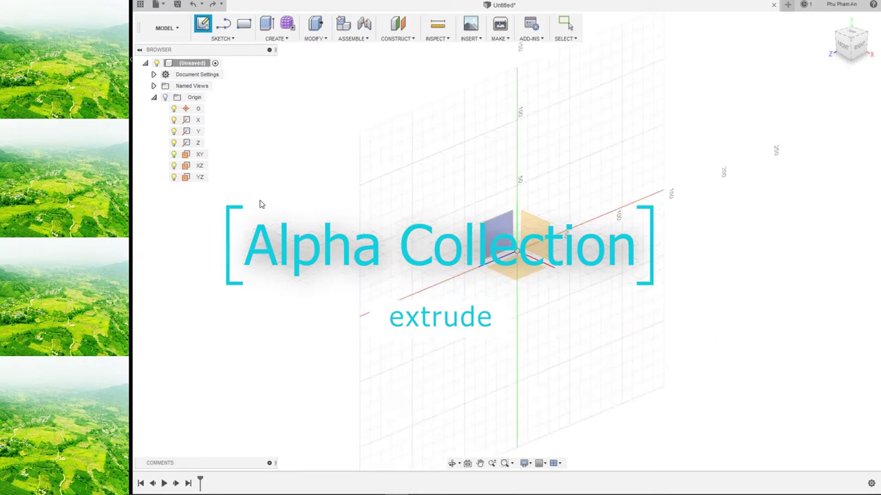
left_click(200, 169)
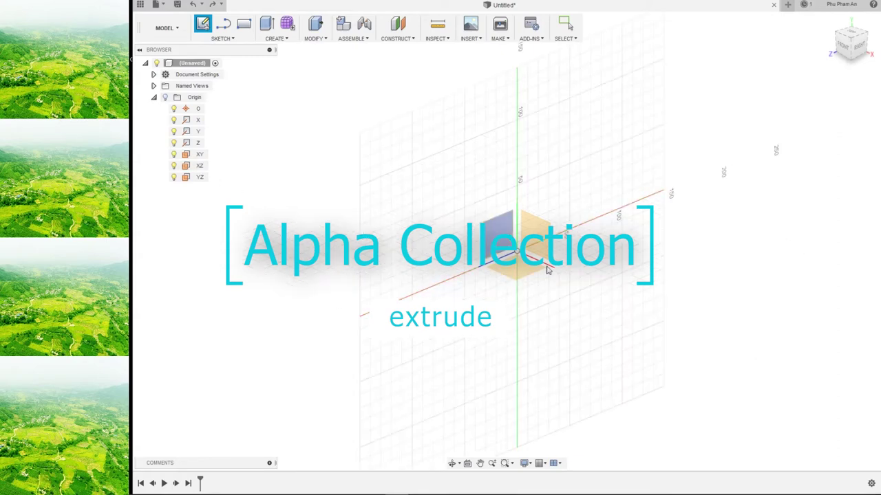
left_click(832, 23)
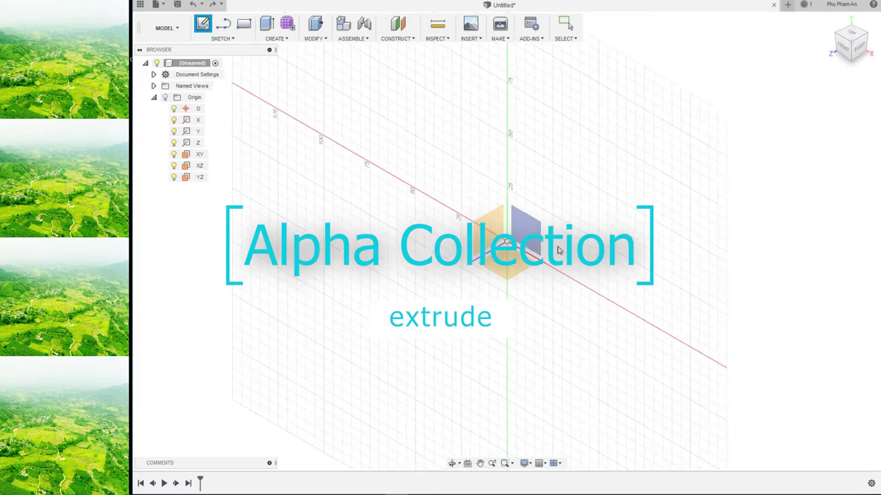
left_click(509, 272)
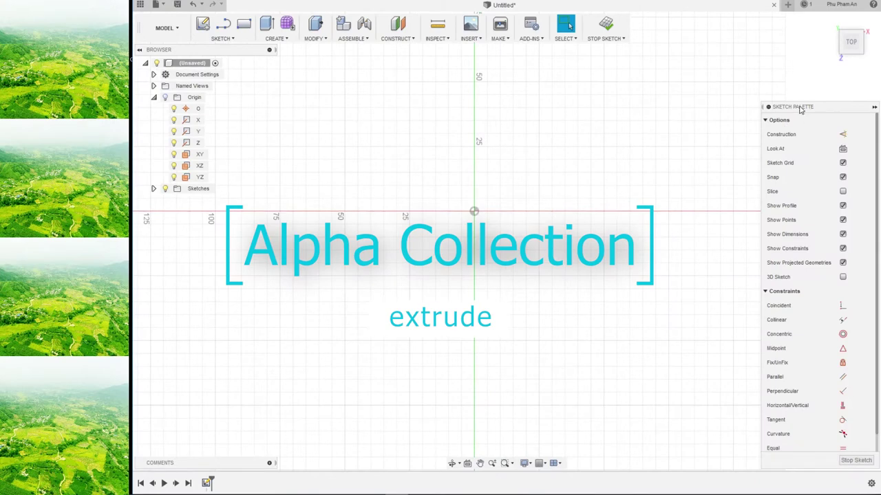
Draw a 50 × 50 mm rectangle centred on the sketch origin.
left_click_drag(800, 110, 773, 48)
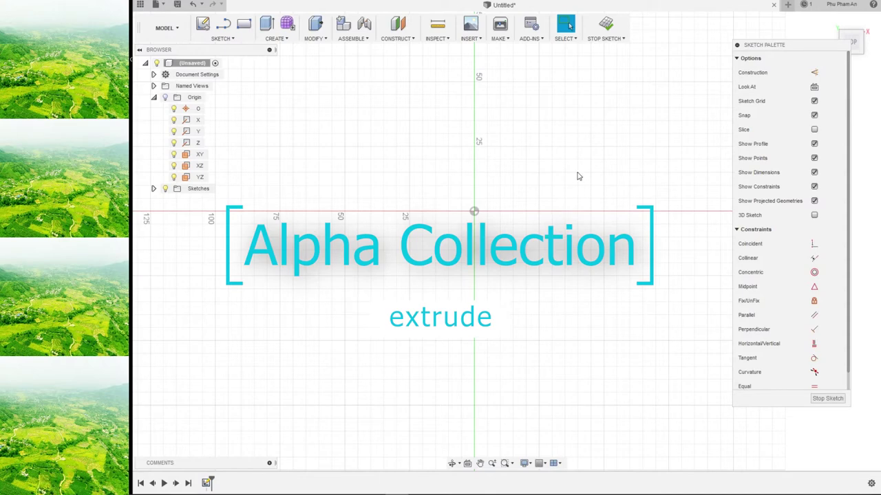
middle_click_drag(578, 176, 581, 184)
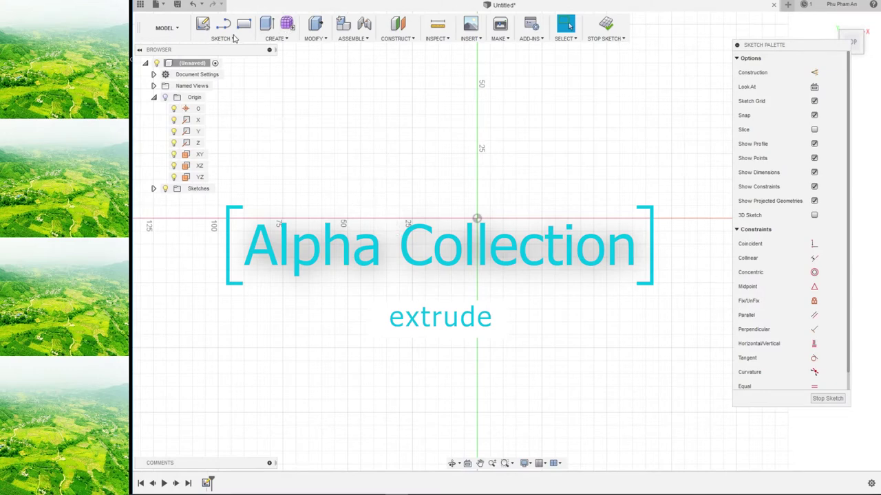
left_click(229, 38)
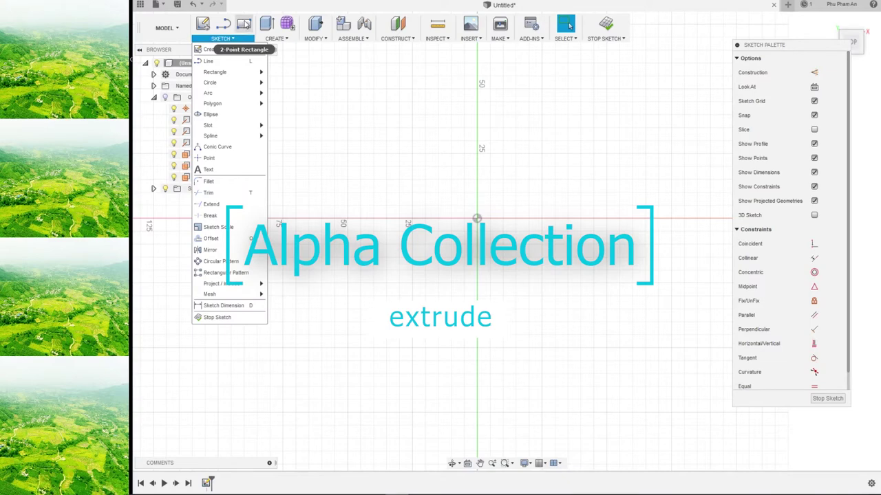
left_click(245, 26)
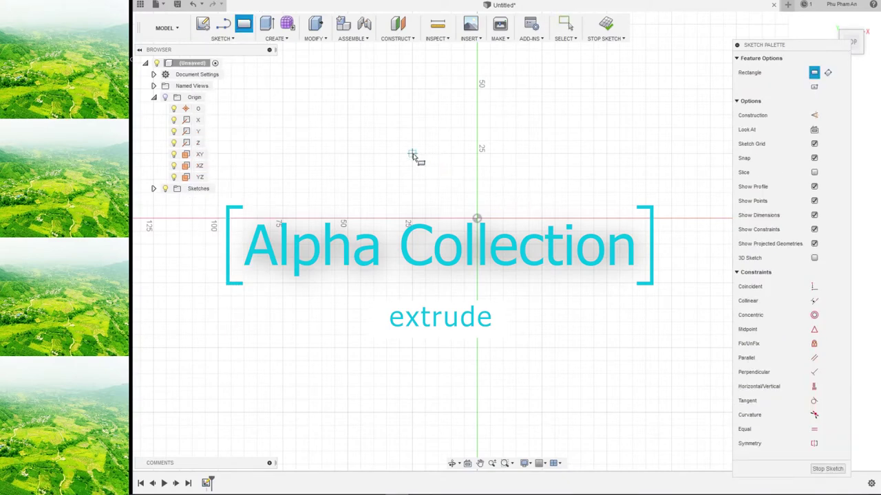
left_click(412, 154)
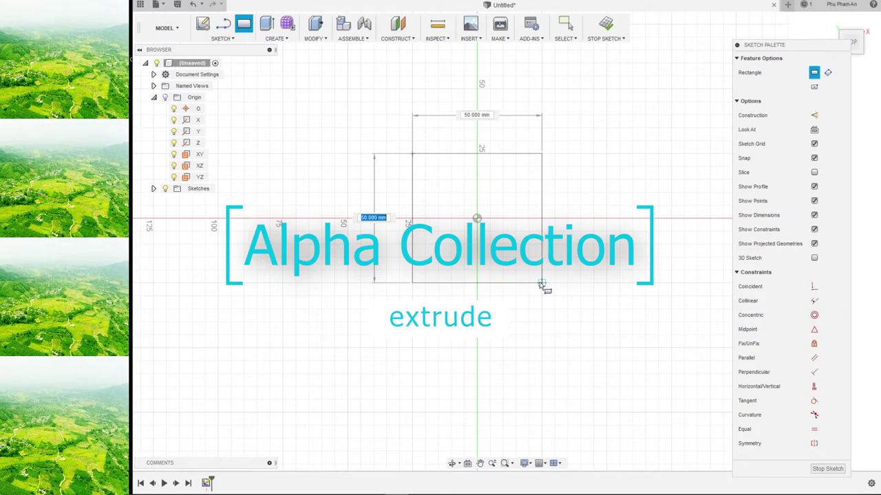
left_click(542, 284)
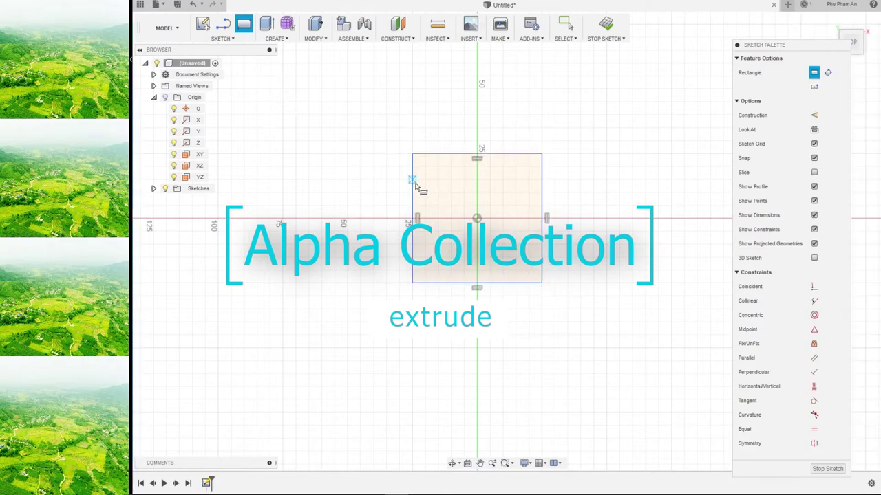
scroll(360, 189, "down", 2)
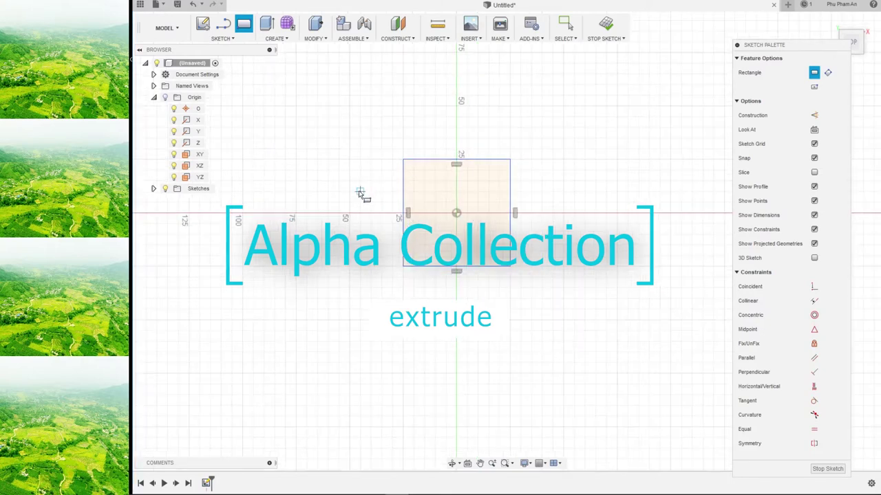
scroll(360, 193, "down", 2)
middle_click_drag(367, 186, 376, 219)
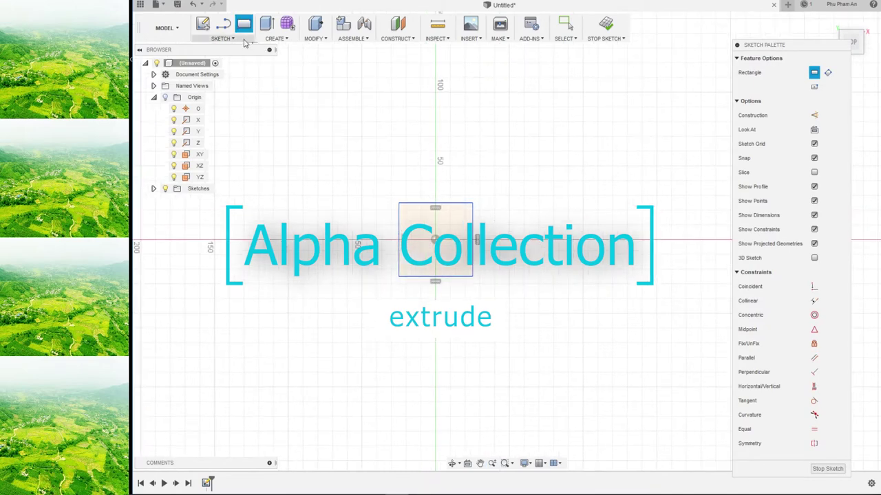
Draw a 25 mm line up from the square's top-left corner, a tangent semicircle, and a line back down.
left_click(232, 39)
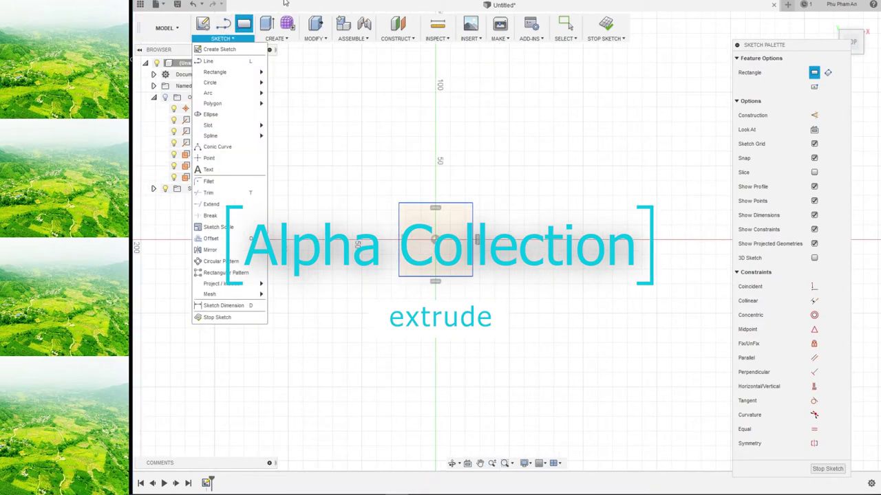
left_click(223, 26)
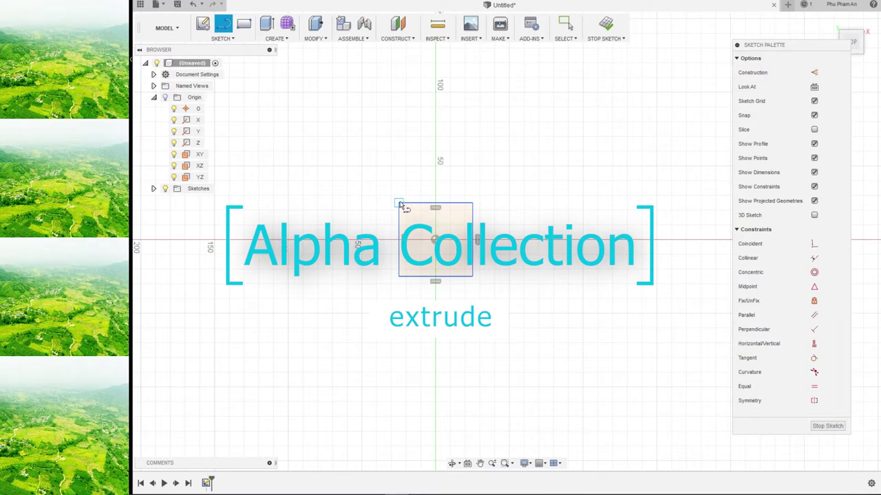
left_click(399, 203)
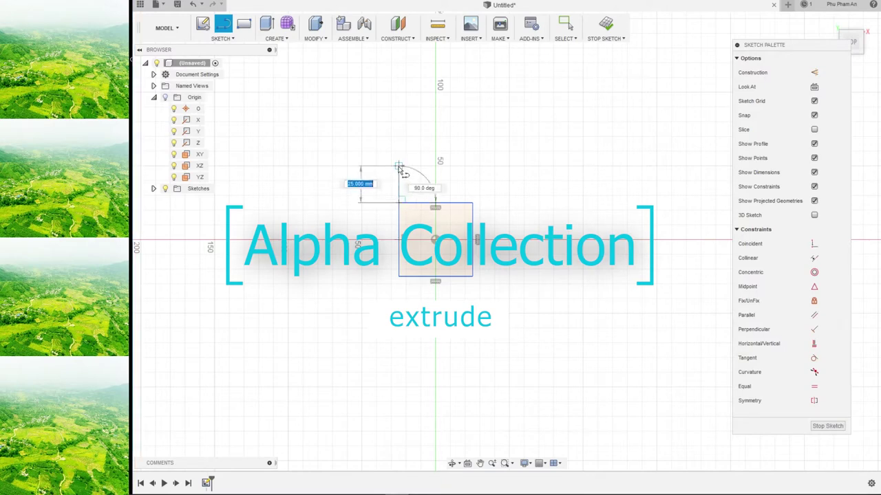
left_click(399, 168)
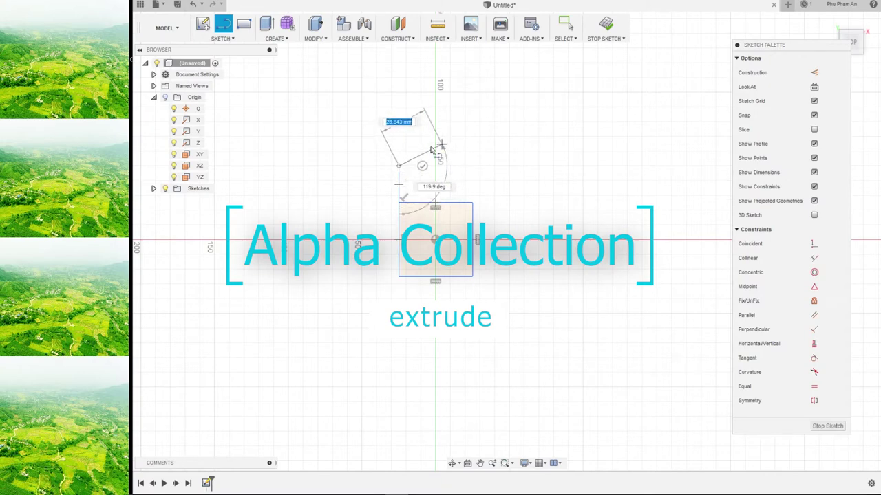
mouse_move(402, 157)
left_mouse_down()
mouse_move(446, 149)
mouse_move(405, 153)
mouse_move(401, 166)
left_mouse_up()
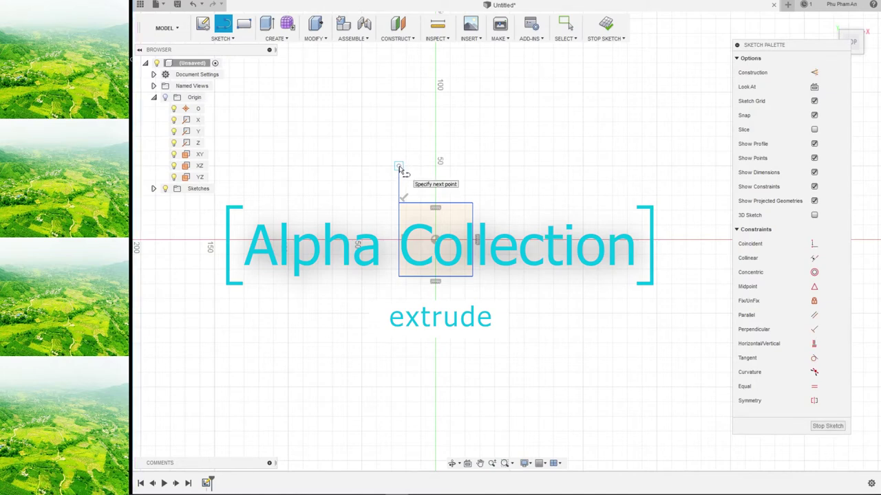
mouse_move(399, 166)
left_mouse_down()
mouse_move(439, 137)
mouse_move(476, 183)
mouse_move(474, 166)
left_mouse_up()
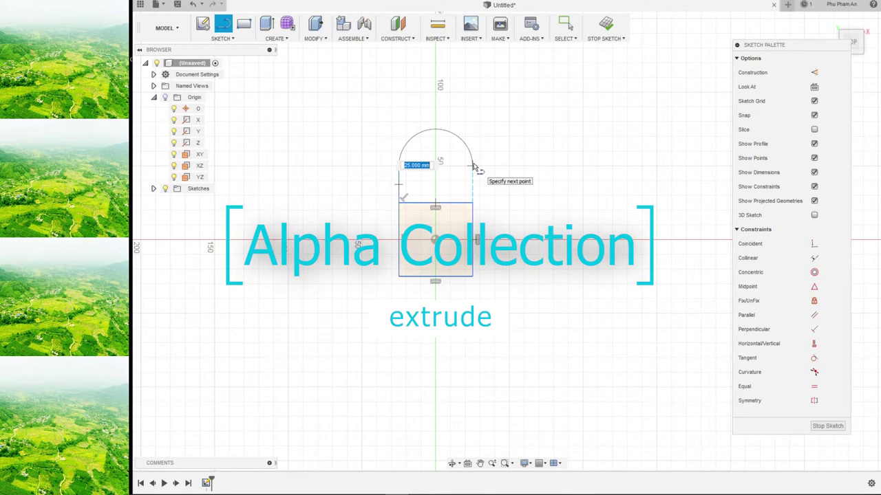
left_click_drag(474, 166, 472, 166)
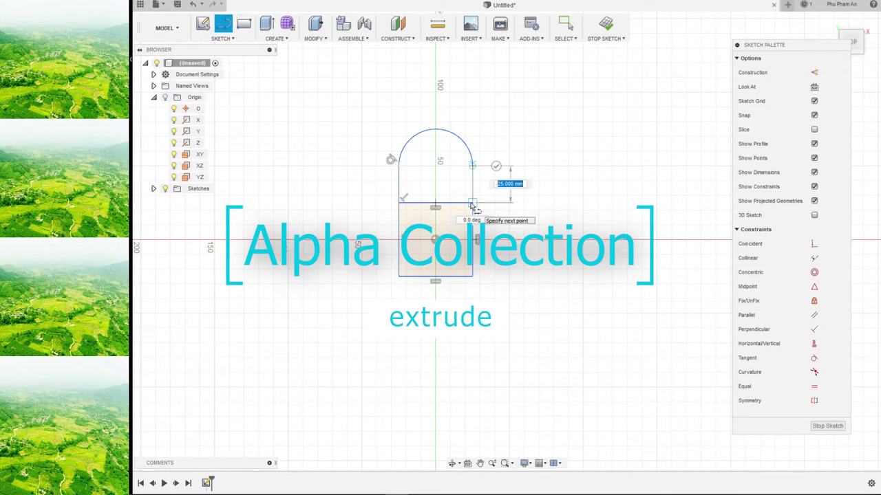
left_click(472, 204)
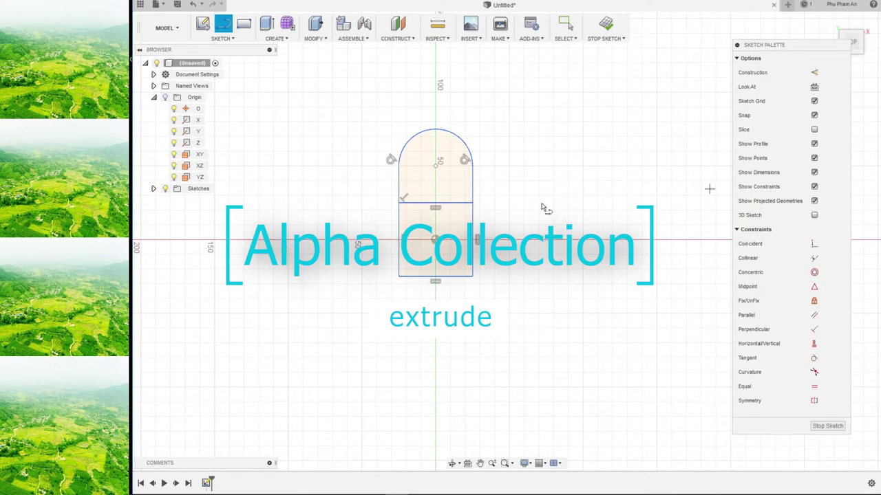
key("Escape")
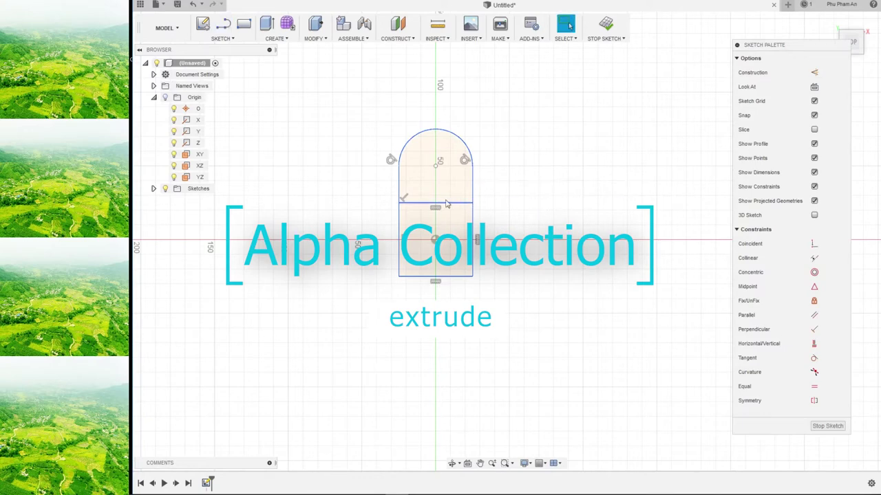
left_click(230, 39)
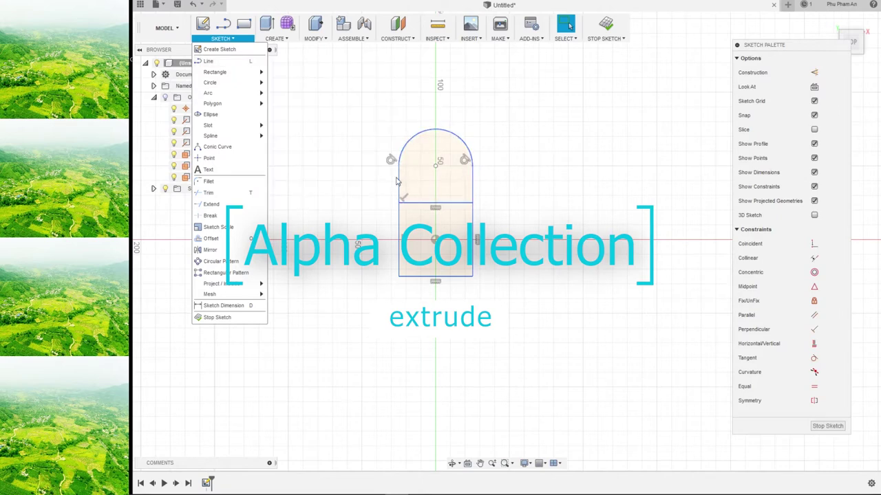
mouse_move(220, 73)
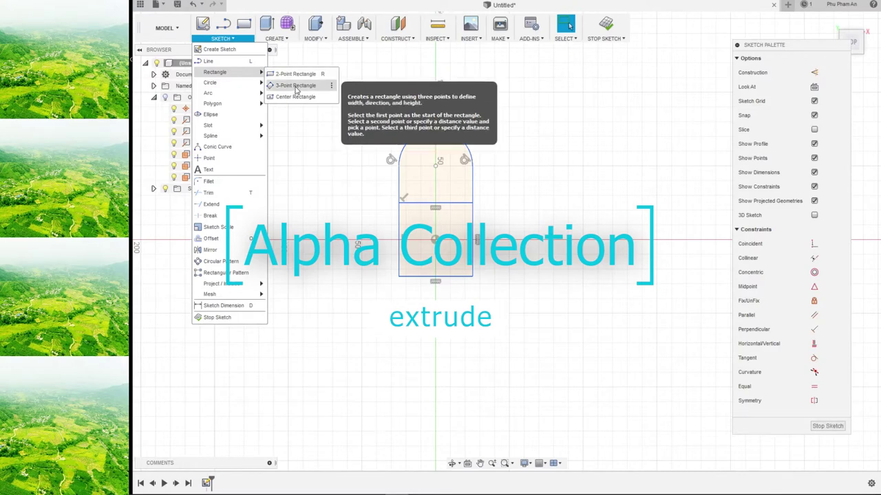
Draw a 3-point rectangle from the square's bottom-right corner, extending right and 55 mm tall.
left_click(296, 86)
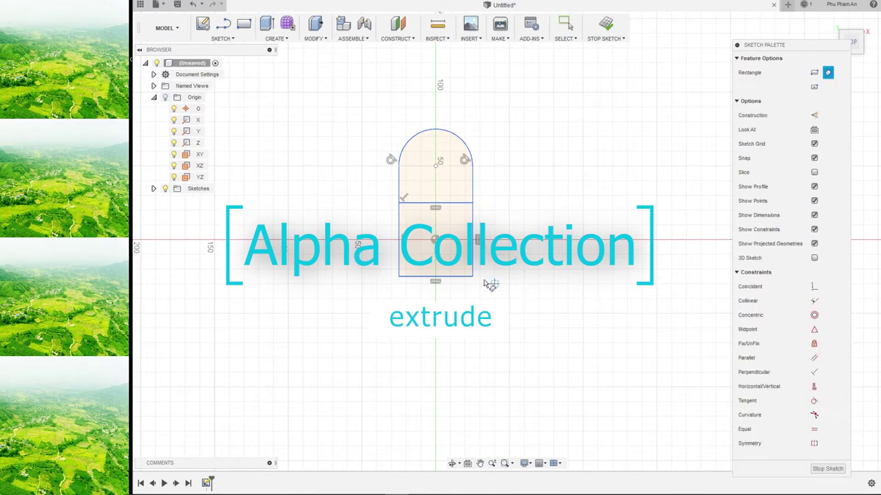
left_click(473, 276)
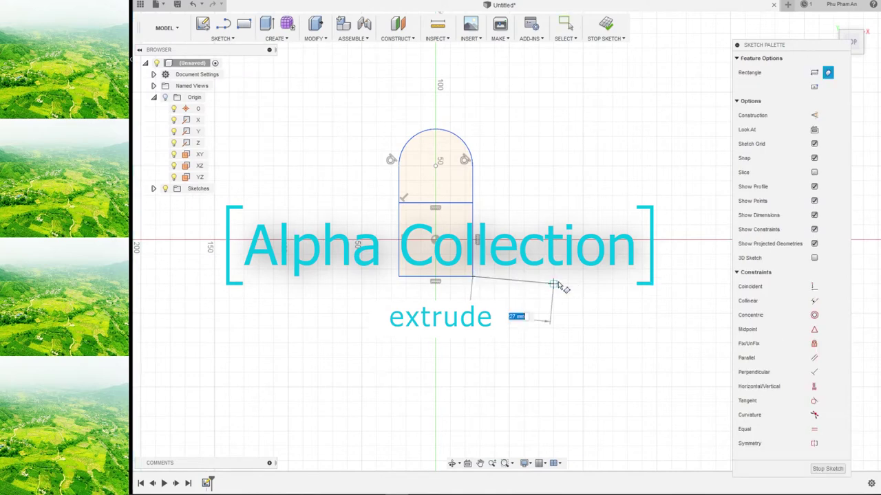
left_click(582, 276)
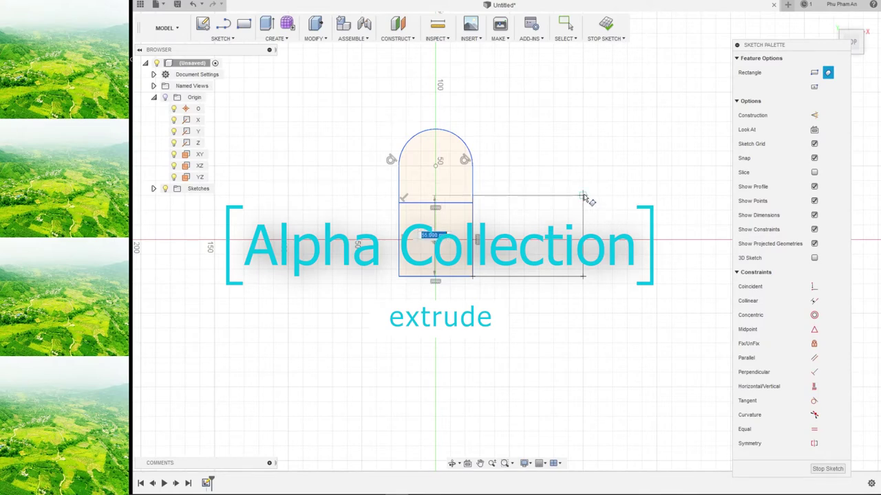
left_click(583, 196)
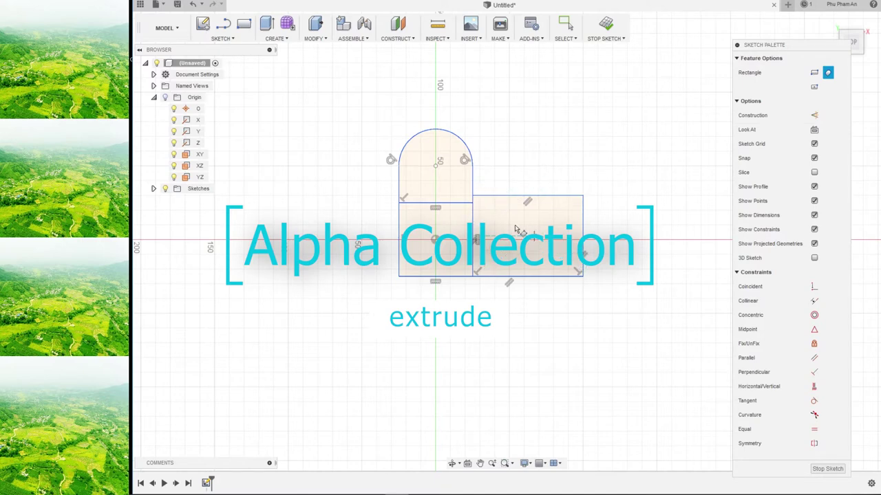
Draw an 80 × 62 mm centre rectangle below the square on the vertical axis.
left_click(242, 42)
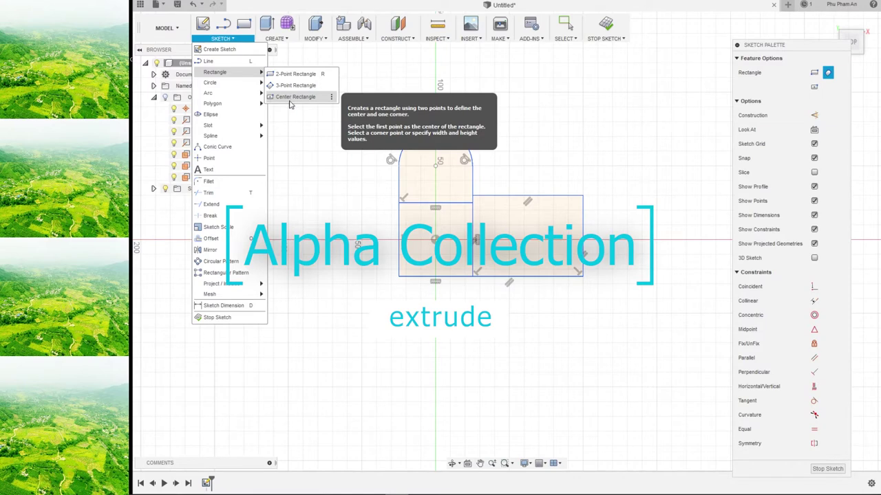
left_click(289, 103)
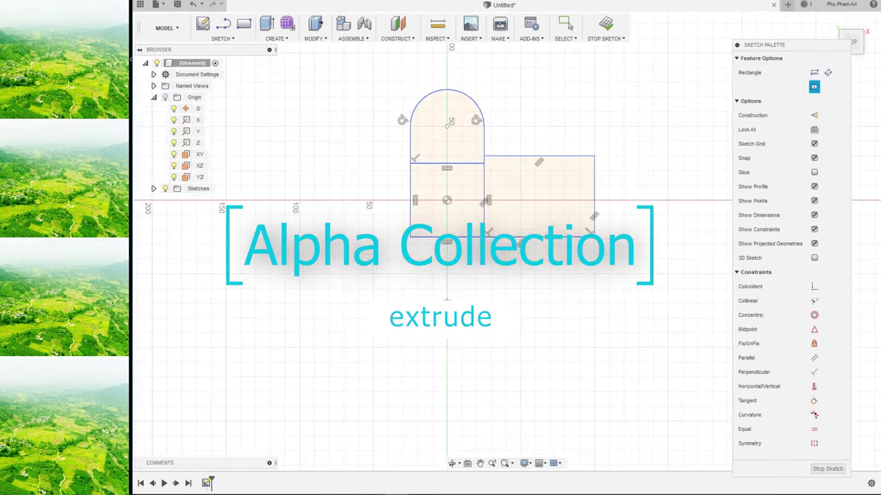
left_click(447, 299)
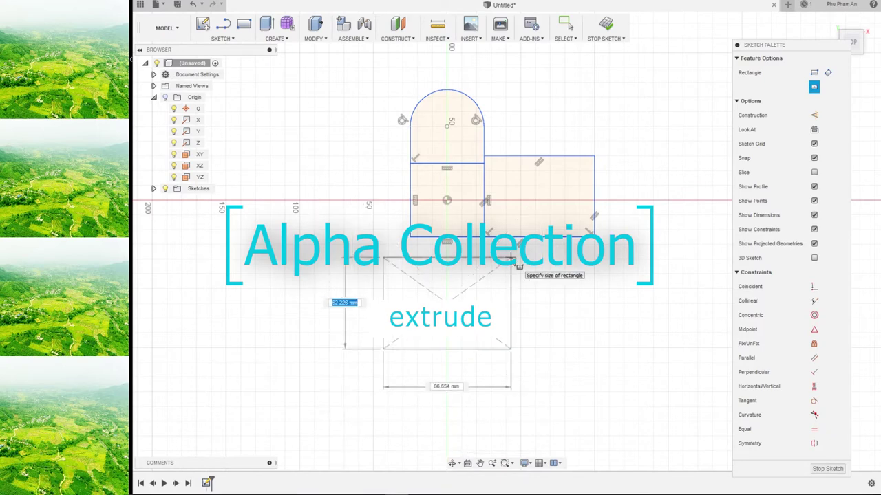
type("5")
key("Tab")
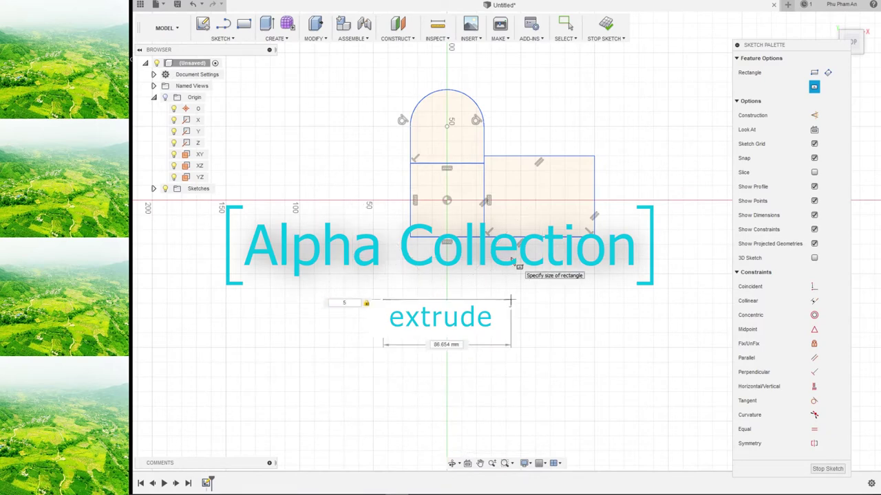
type("2")
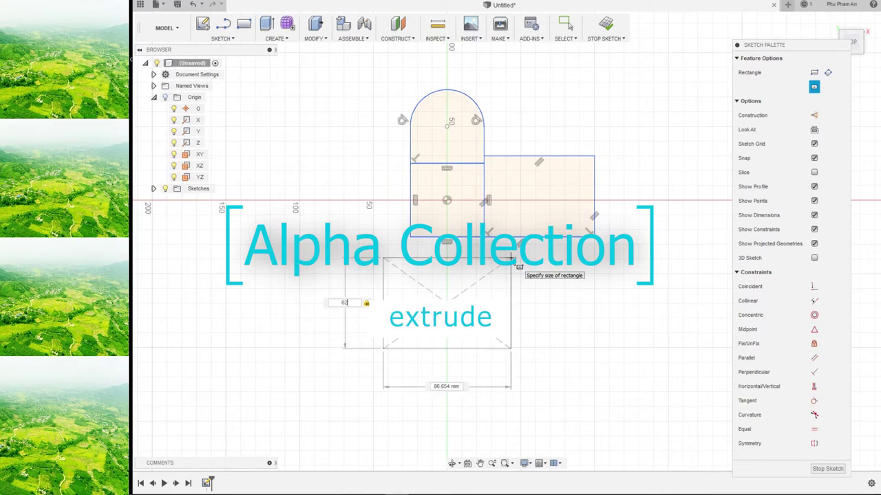
key("Tab")
type("80")
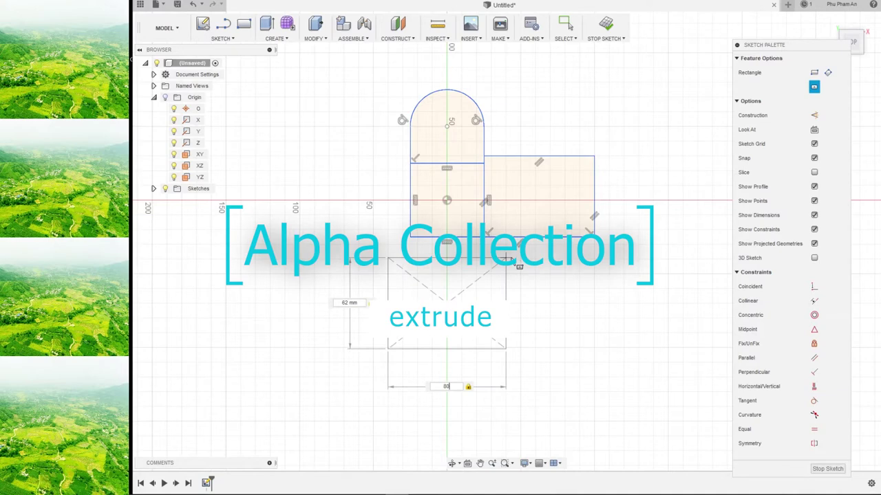
key("Return")
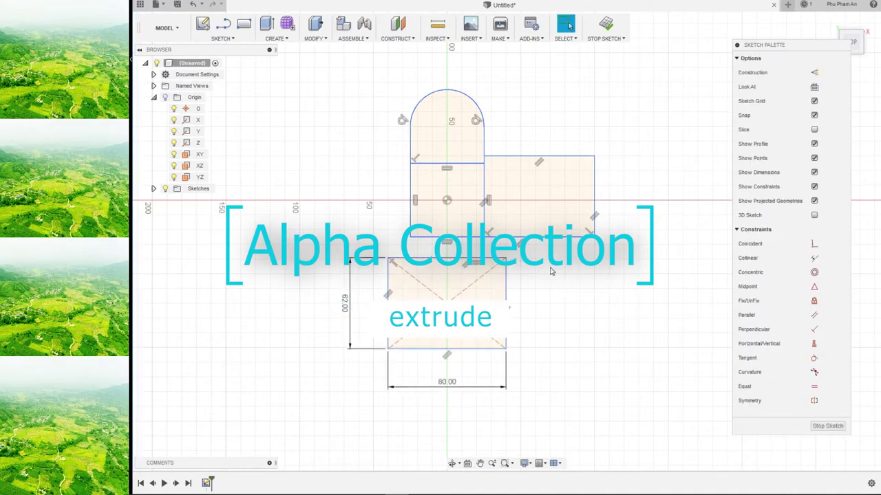
Select the new lower rectangle to check it, then clear the selection.
scroll(535, 282, "down", 1)
scroll(536, 282, "up", 1)
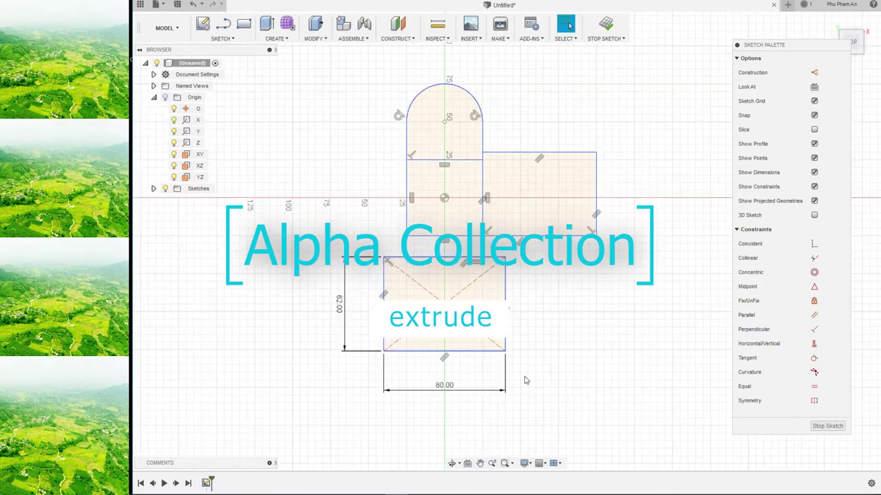
left_click_drag(540, 397, 362, 255)
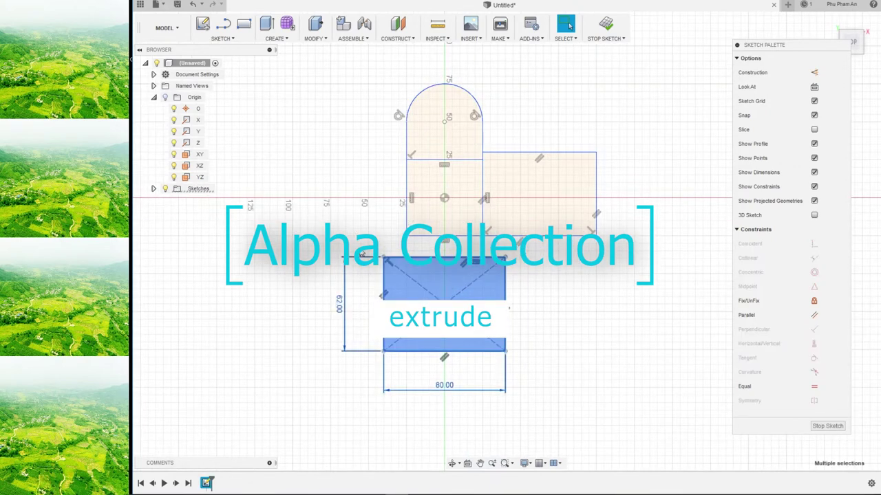
key("Escape")
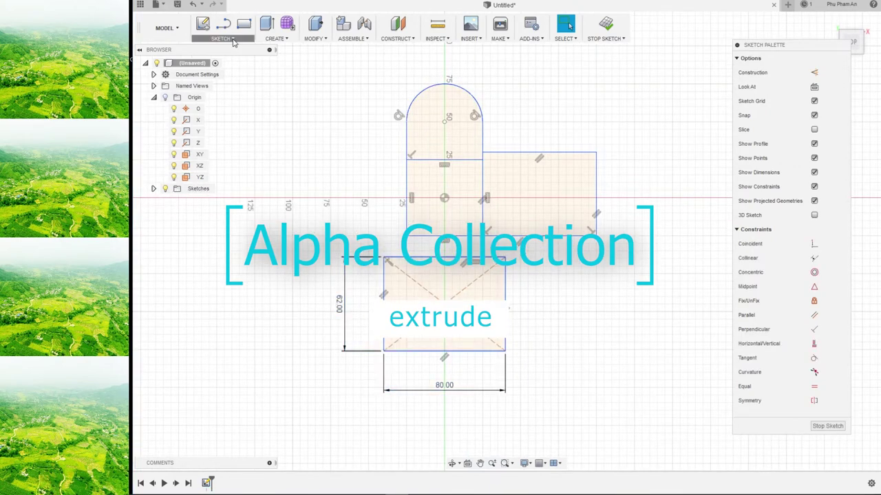
left_click(225, 38)
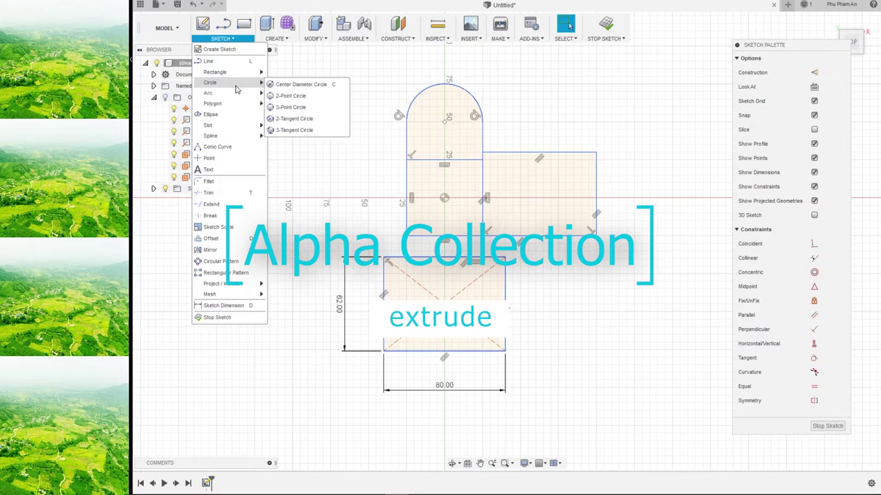
Draw a 40 mm diameter centre circle above the tall right-hand rectangle.
left_click(281, 85)
scroll(334, 128, "down", 1)
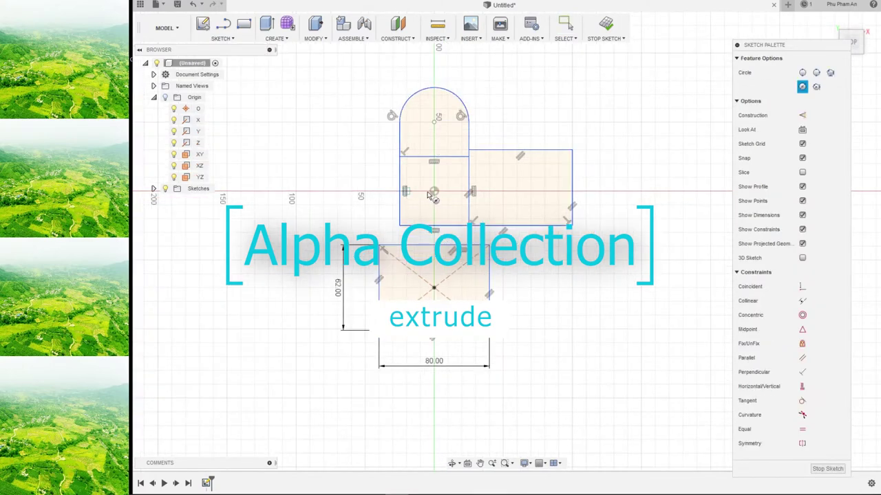
left_click(572, 121)
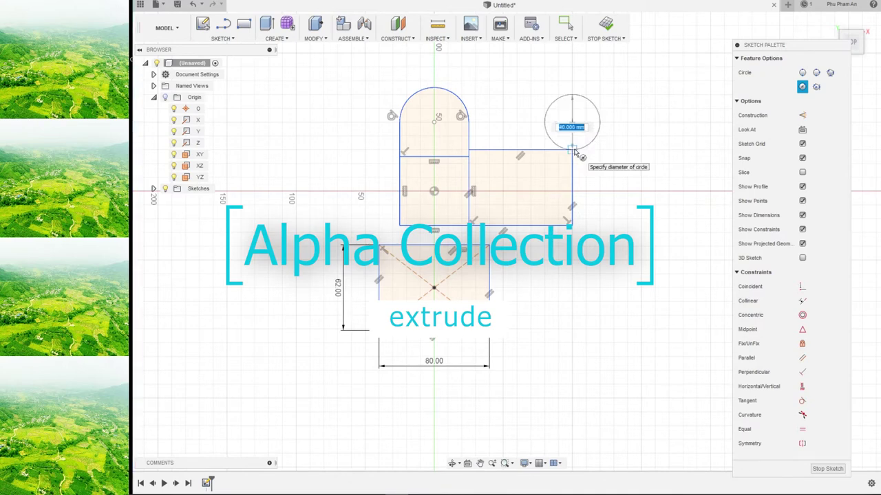
left_click(575, 152)
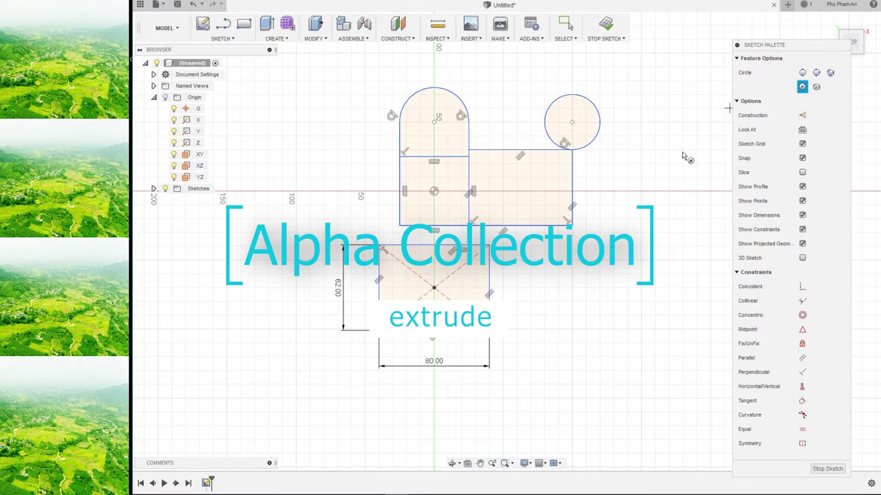
left_click(222, 38)
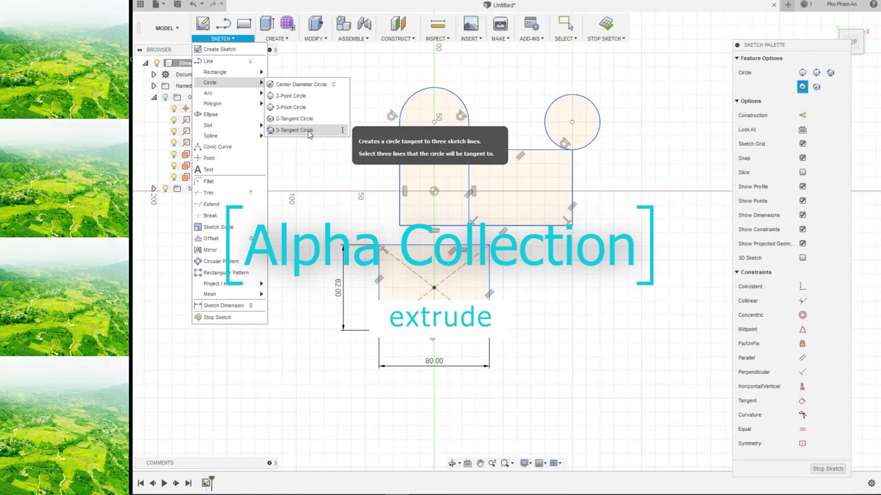
Place a small circle next to the first one, then a 67.32 mm 2-point circle further right.
left_click(308, 131)
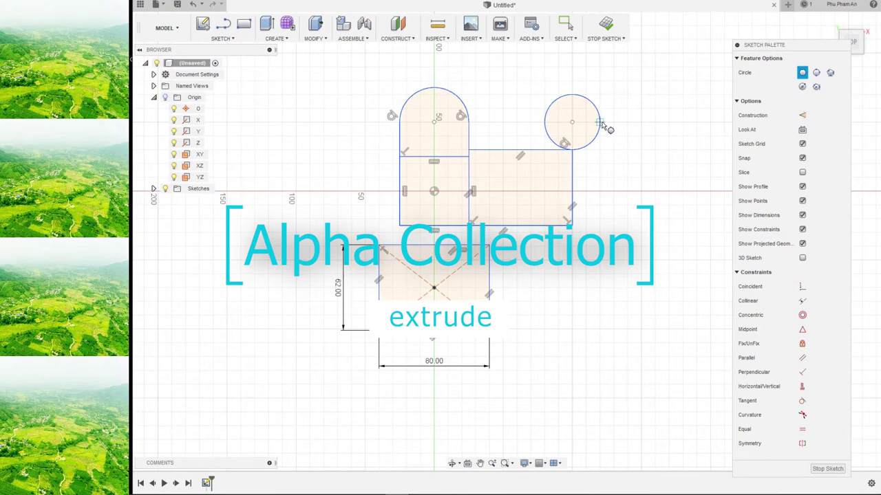
left_click(600, 124)
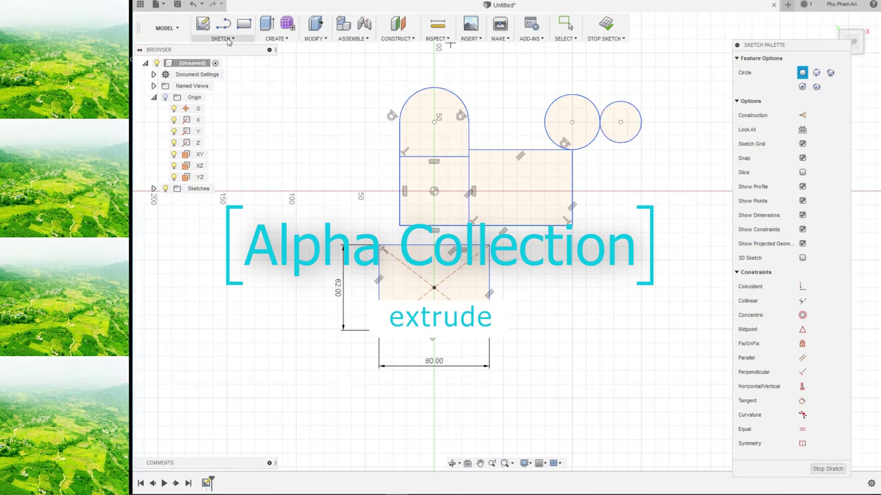
left_click(229, 40)
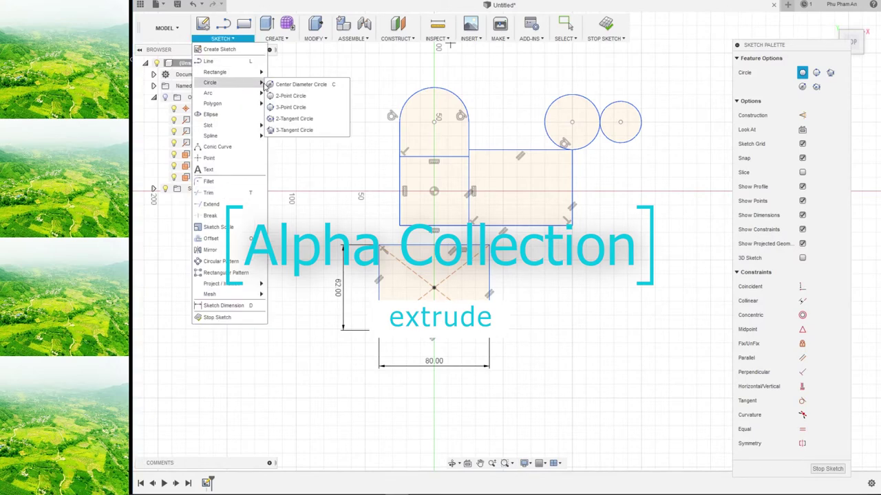
mouse_move(227, 83)
left_click(290, 95)
left_click(488, 179)
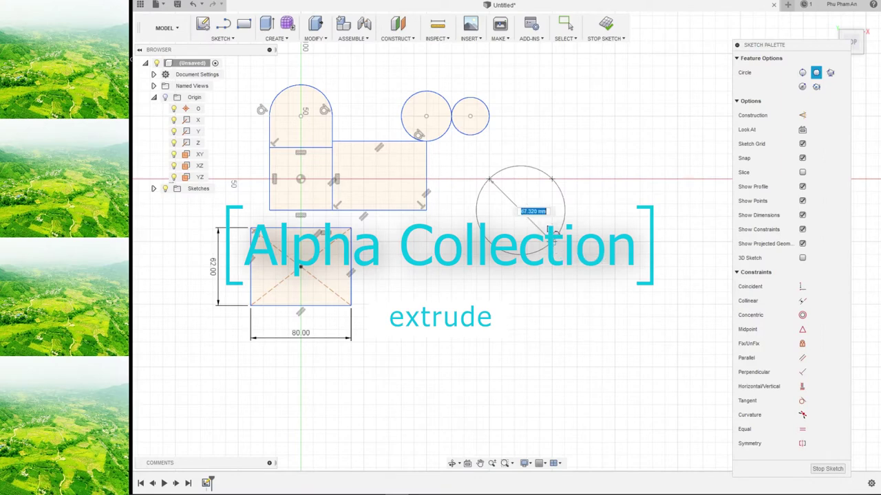
left_click(551, 239)
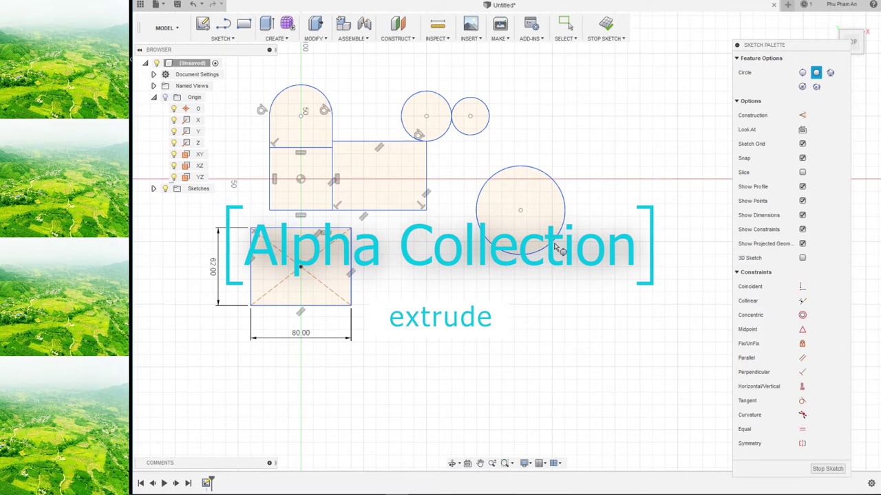
left_click(222, 38)
mouse_move(210, 82)
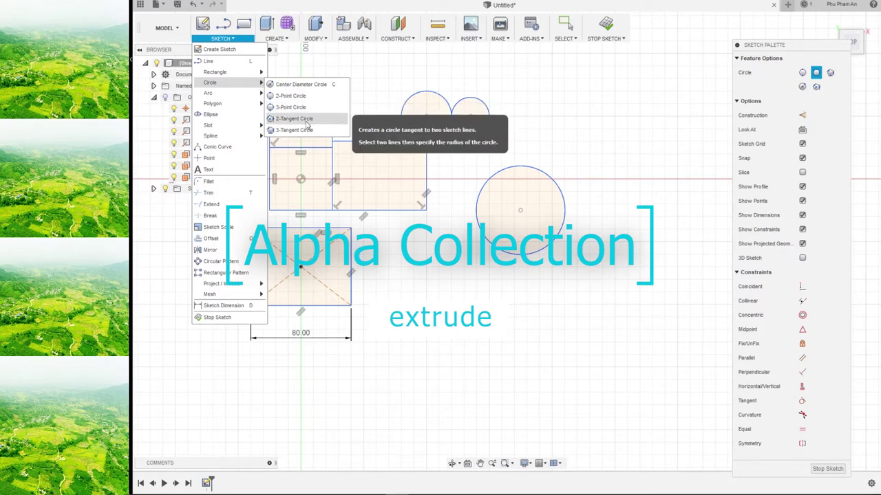
Draw a 20 mm radius 2-tangent circle touching the tall rectangle's top and right edges.
left_click(307, 122)
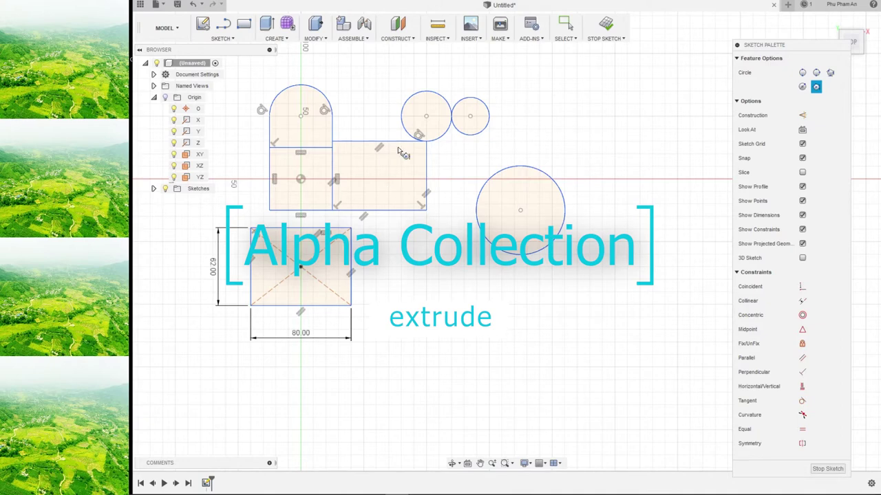
left_click(427, 172)
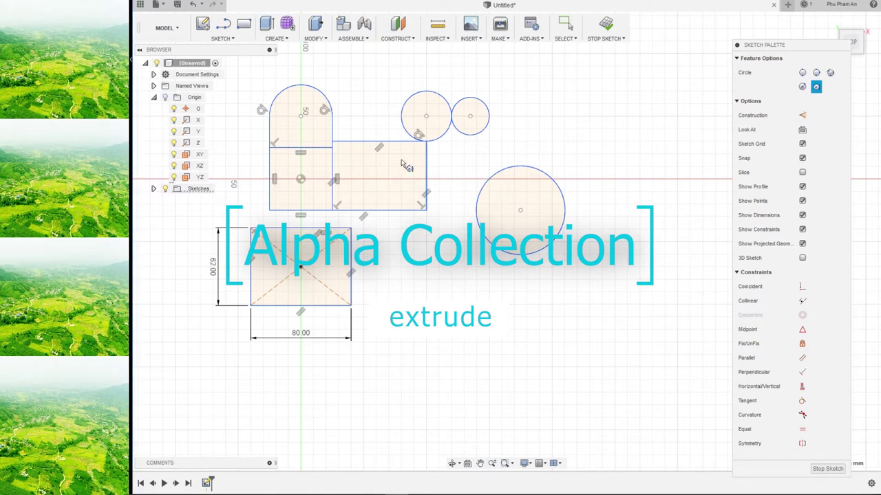
left_click(401, 143)
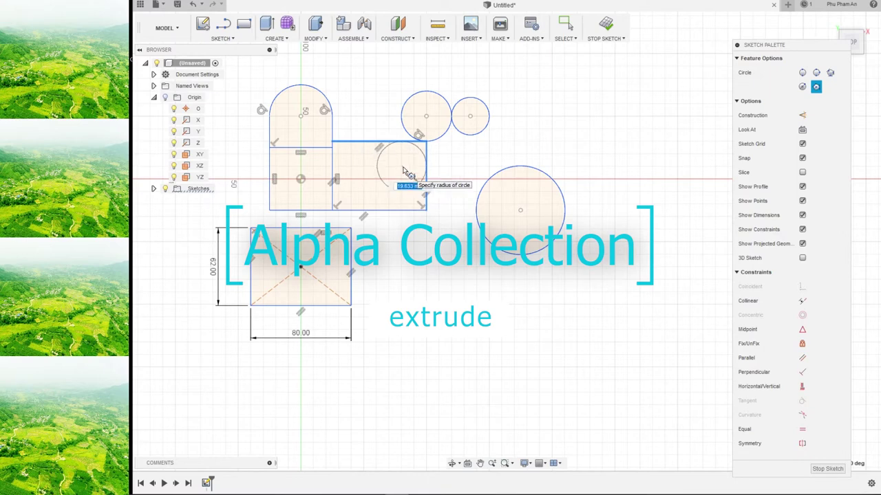
left_click(406, 172)
key("Escape")
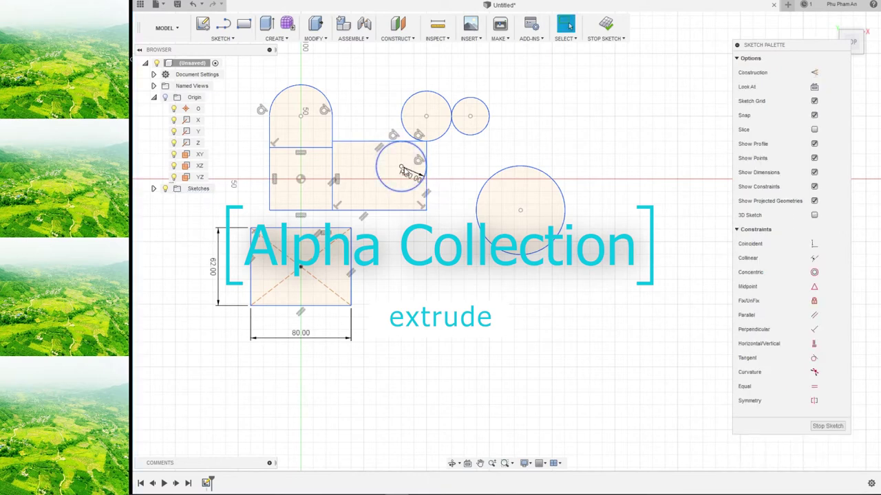
left_click(223, 38)
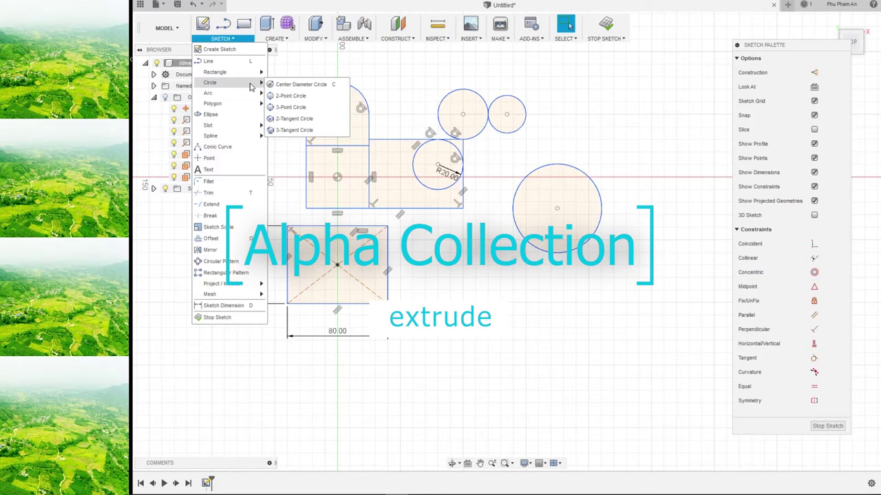
Inscribe a 3-tangent circle inside the lower 80 × 62 mm rectangle against three of its edges.
left_click(296, 130)
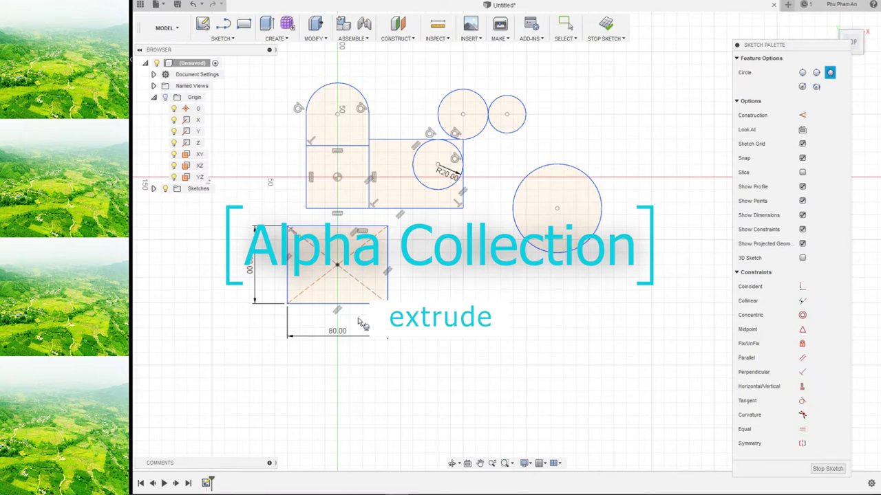
left_click(388, 261)
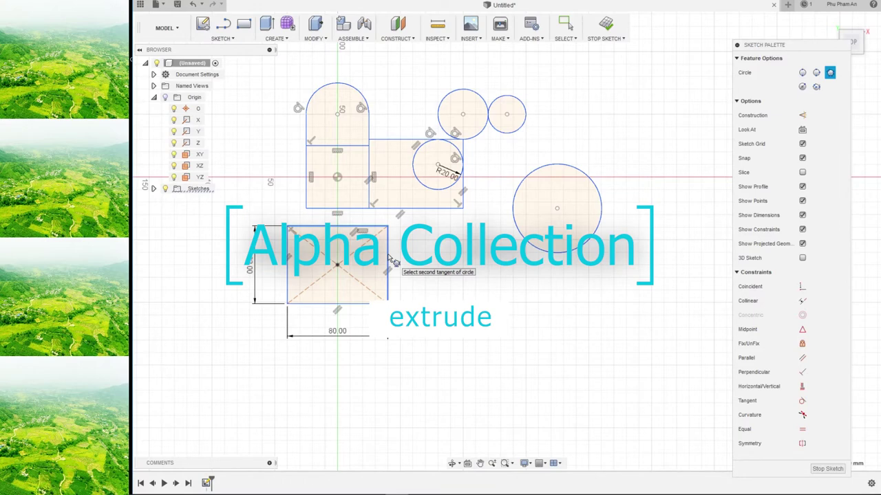
left_click(363, 286)
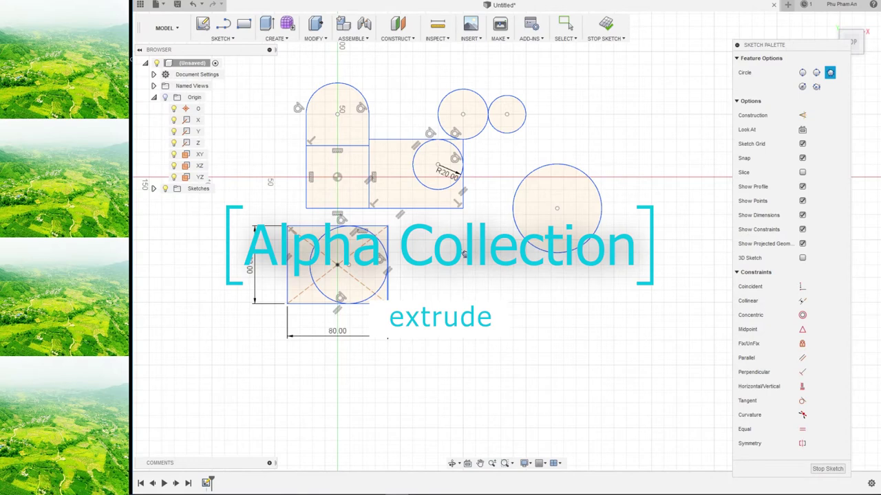
middle_click_drag(464, 254, 437, 276)
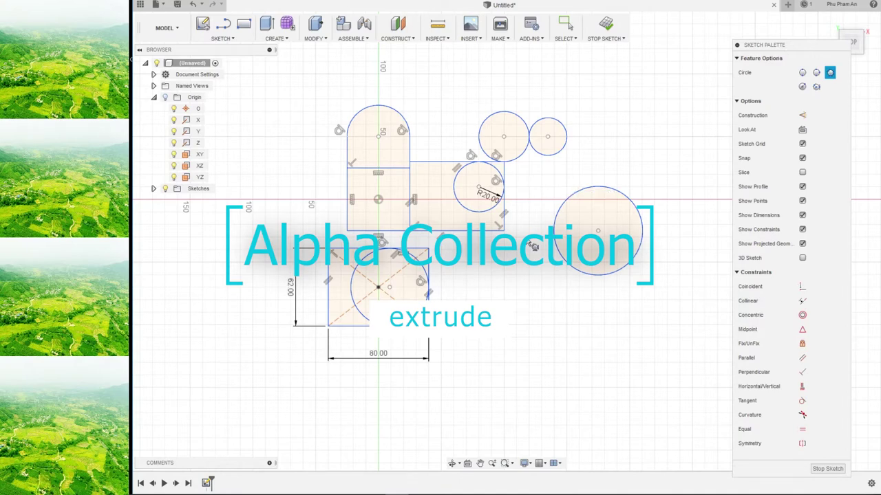
scroll(532, 245, "down", 2)
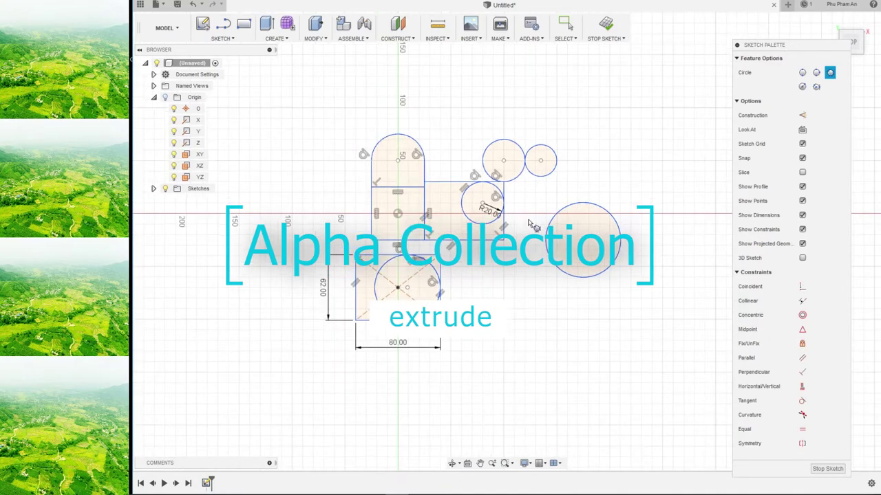
scroll(531, 225, "up", 1)
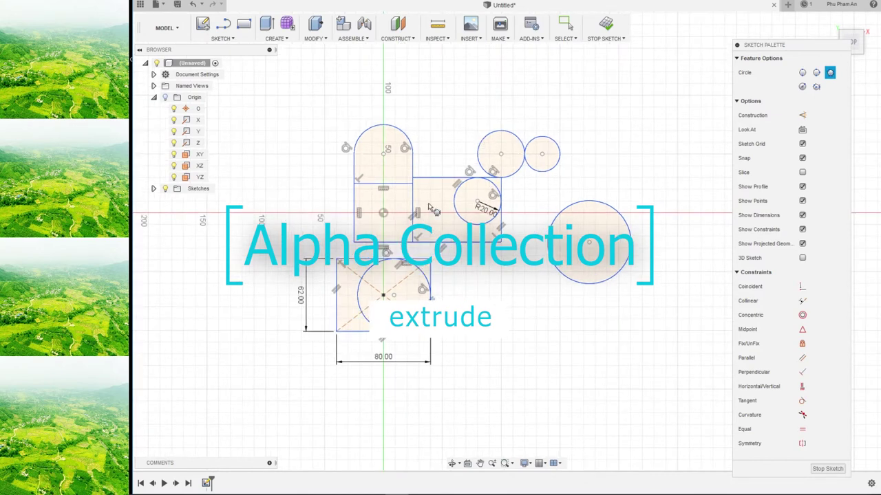
left_click(222, 38)
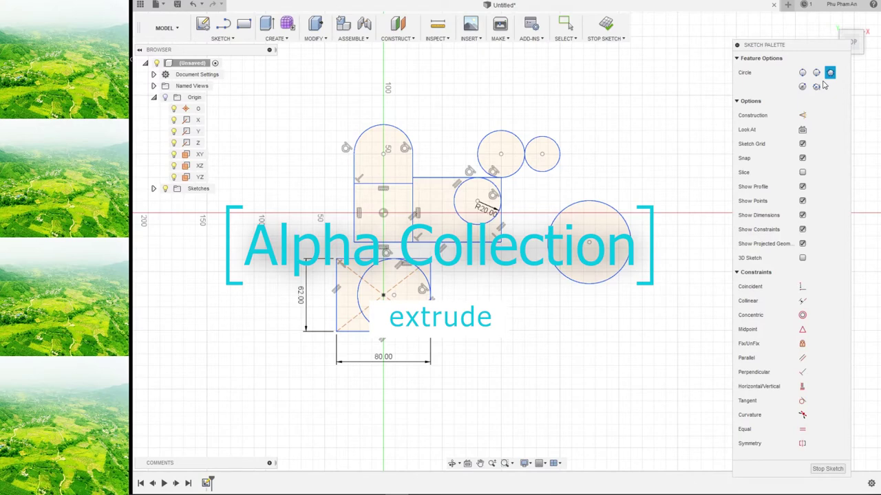
Switch circle type and place a new circle at the upper right, beside the two small circles.
left_click(802, 86)
left_click(618, 154)
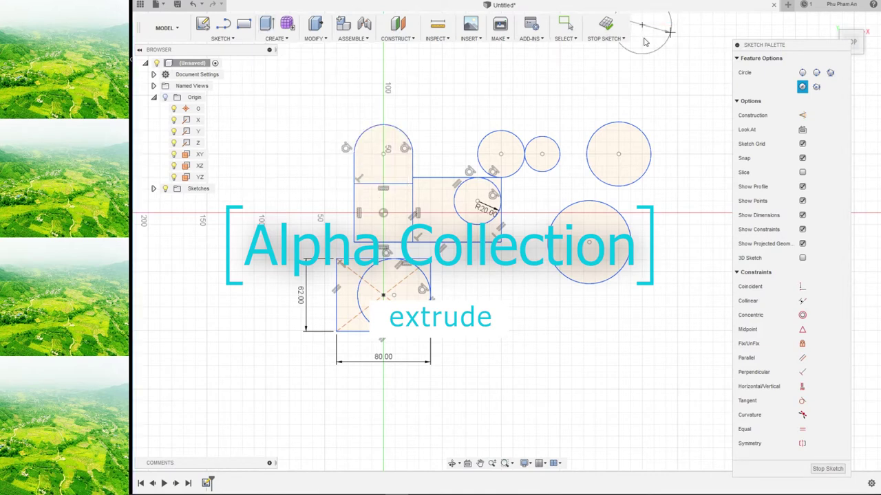
Stop drawing circles, finish the sketch, and view it at an angle.
key("Escape")
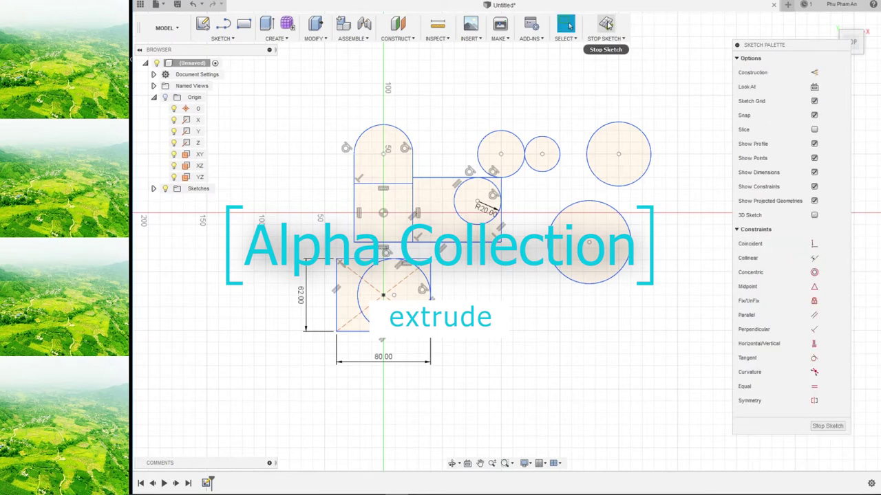
left_click(607, 24)
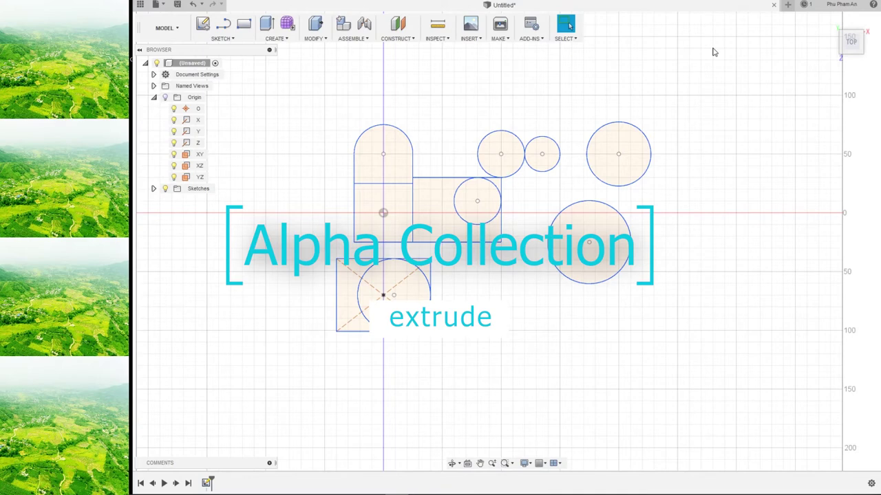
mouse_move(713, 53)
middle_mouse_down("shift")
mouse_move(709, 127)
mouse_move(309, 67)
middle_mouse_up("shift")
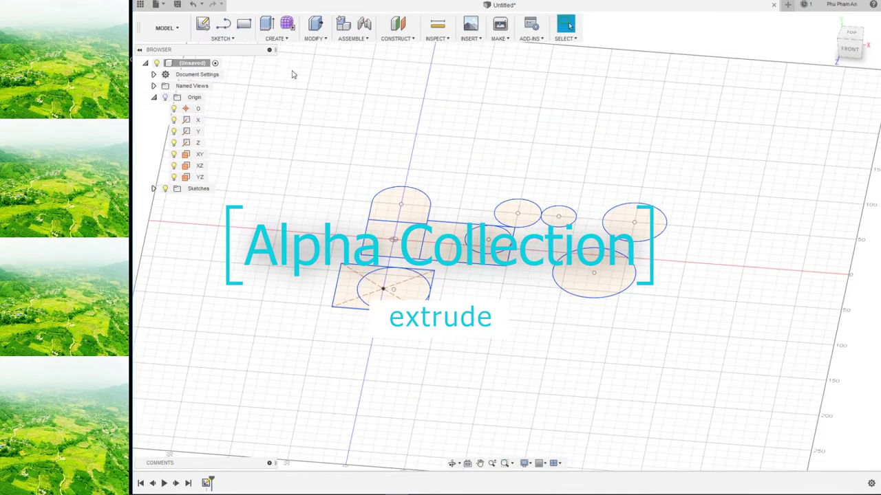
Extrude the upper-right circle, corner region and upper rectangle 30 mm as a New Body.
key("e")
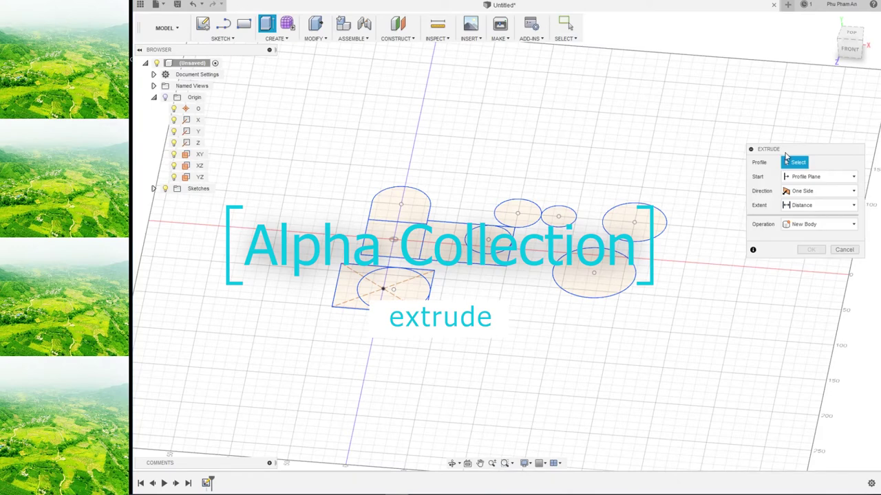
left_click_drag(785, 154, 732, 95)
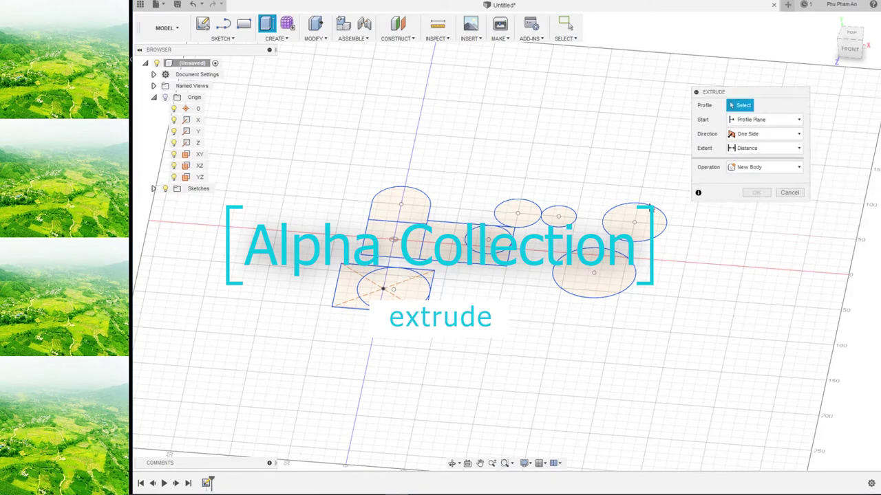
left_click(650, 208)
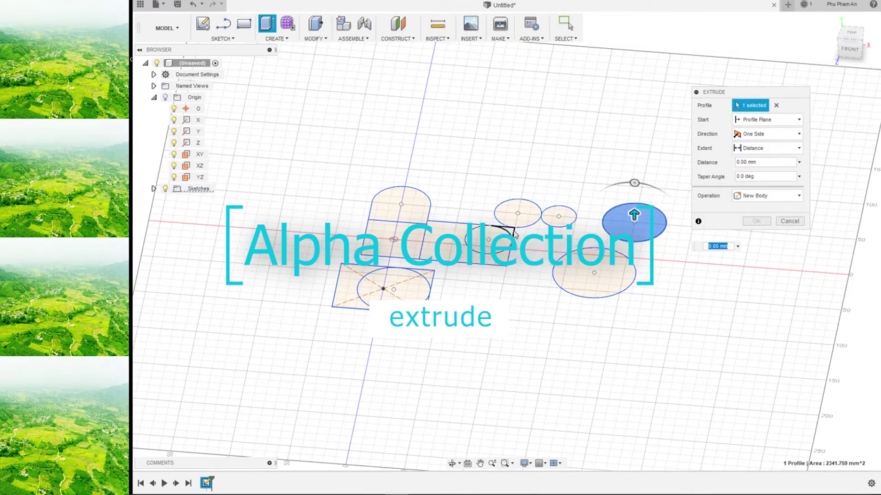
left_click(428, 277)
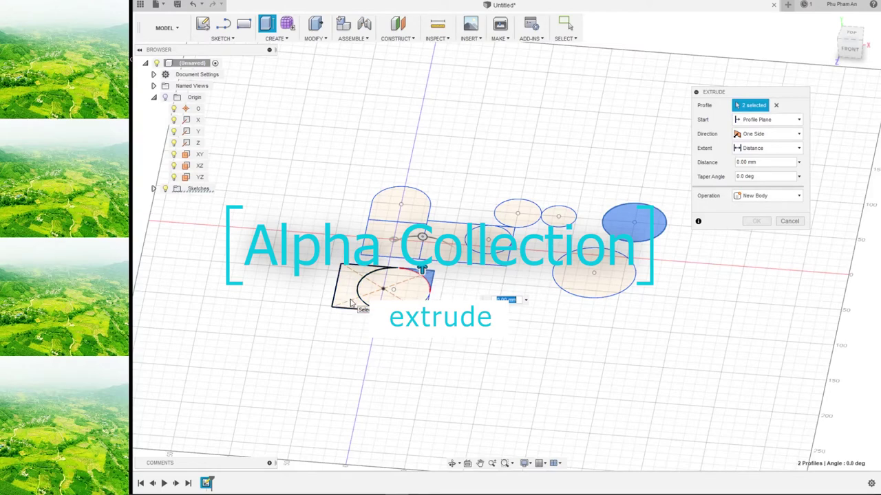
left_click(379, 238)
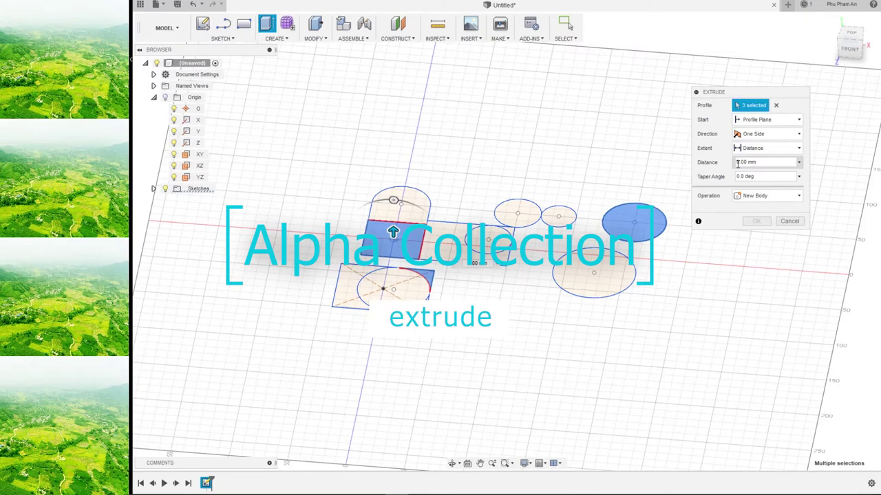
type("0")
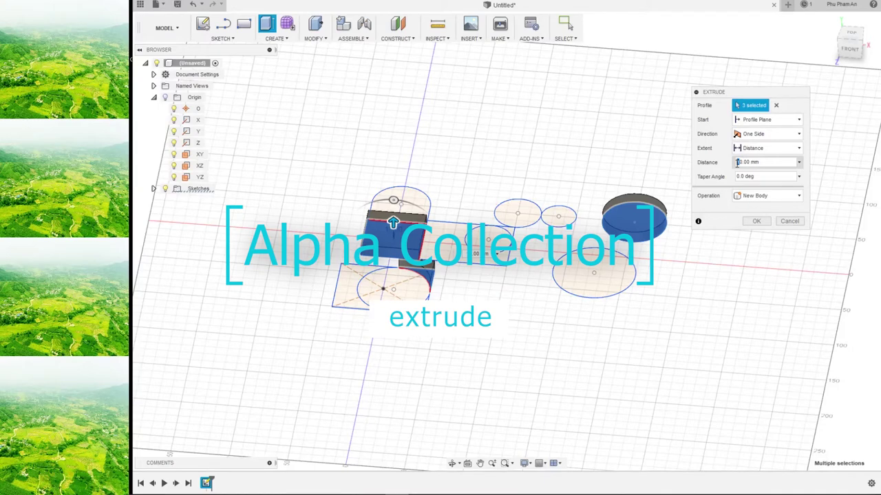
type("3")
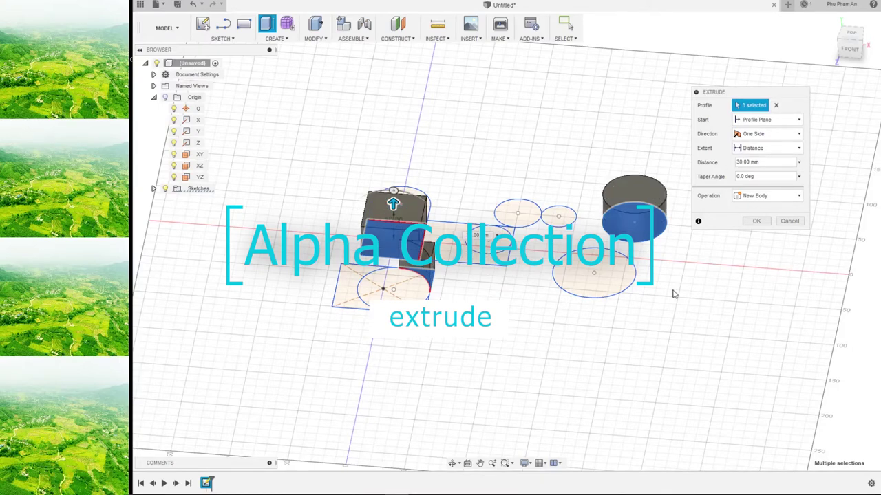
mouse_move(703, 275)
middle_mouse_down("shift")
mouse_move(712, 270)
mouse_move(657, 287)
mouse_move(720, 196)
middle_mouse_up("shift")
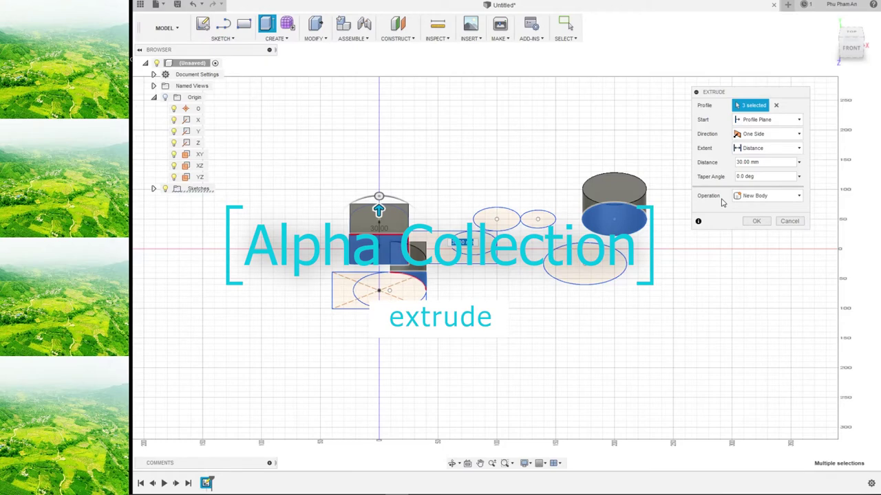
left_click(760, 196)
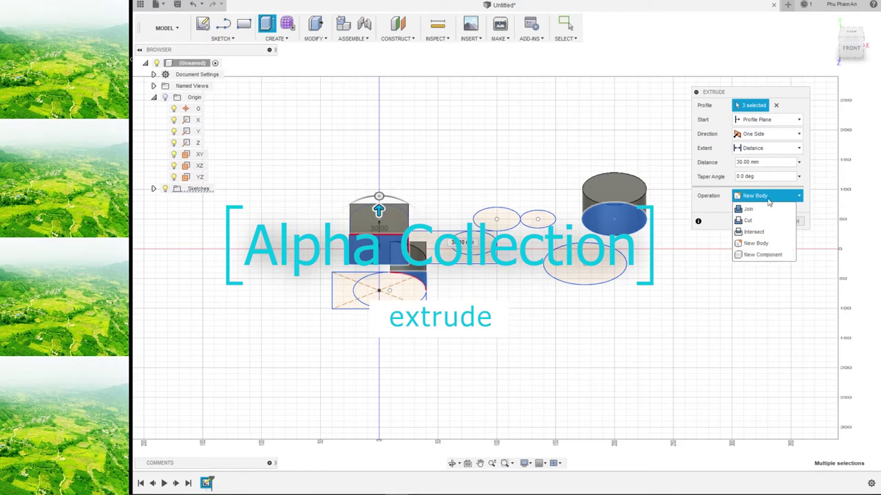
left_click(768, 199)
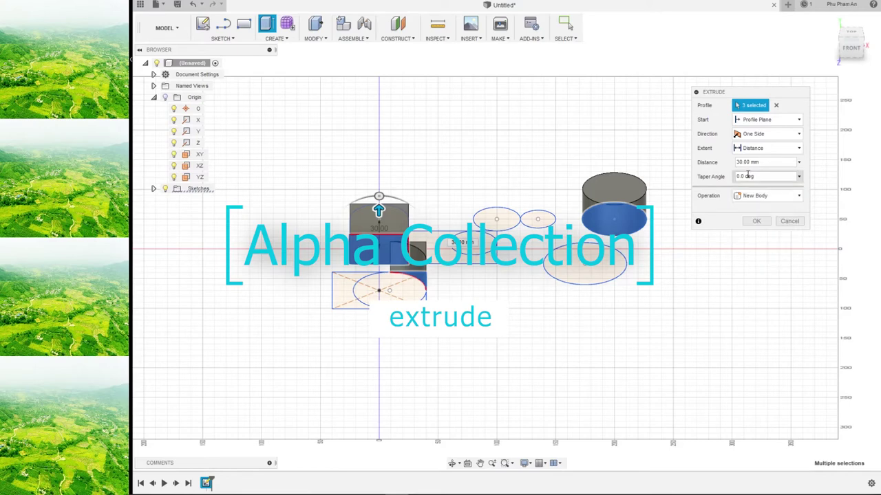
Add the two small circles and the right-hand circle to the 30 mm extrusion.
left_click(745, 164)
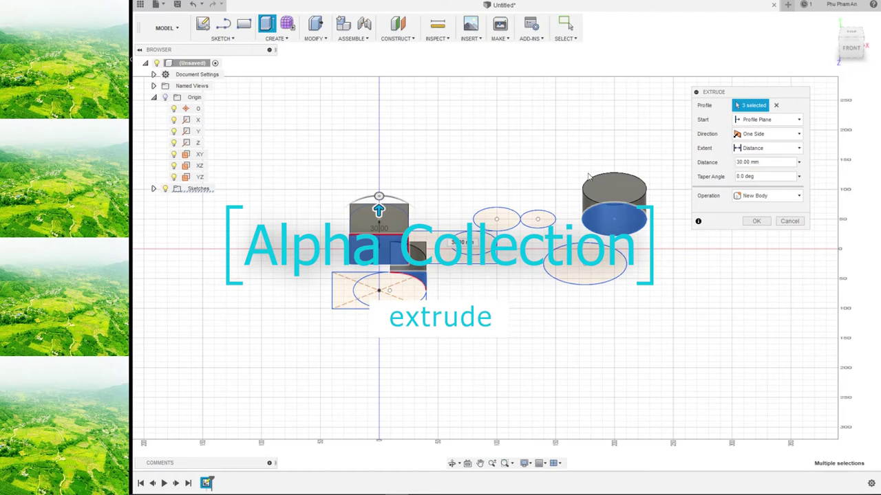
left_click(537, 219)
left_click(496, 219)
left_click(474, 249)
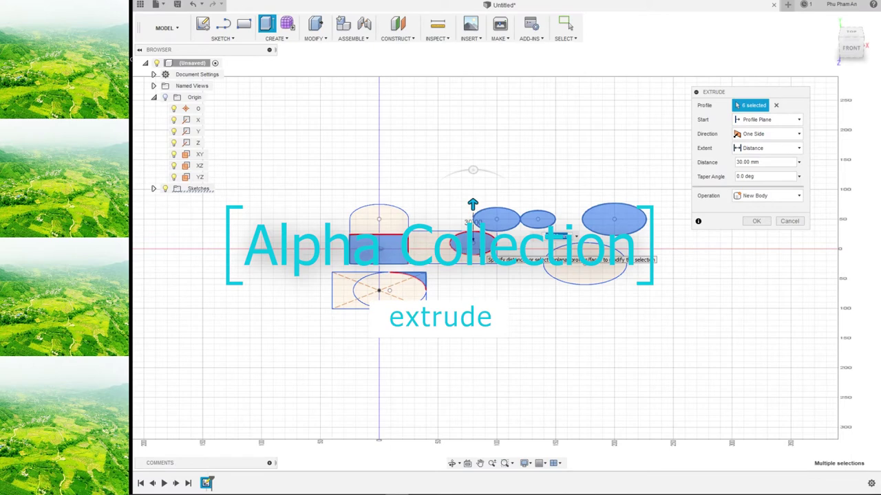
Add the remaining profile and the left half-ellipse area, then commit the 30 mm extrusion.
left_click(486, 253)
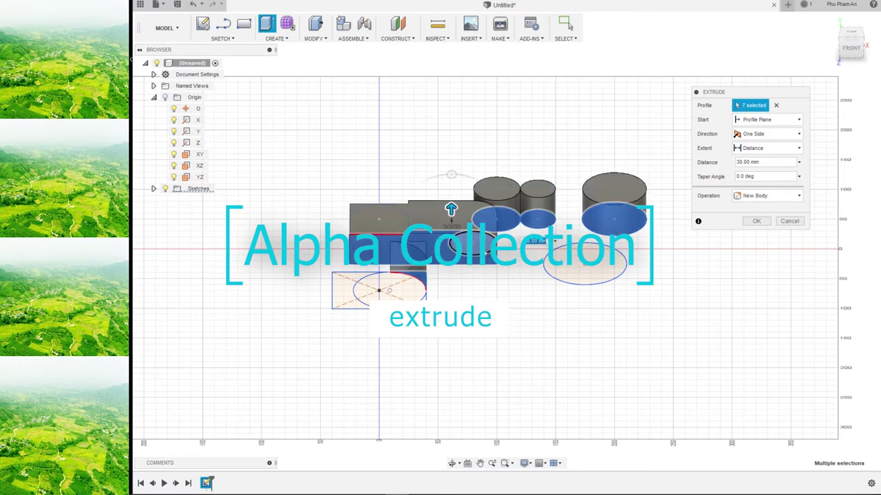
left_click(516, 297)
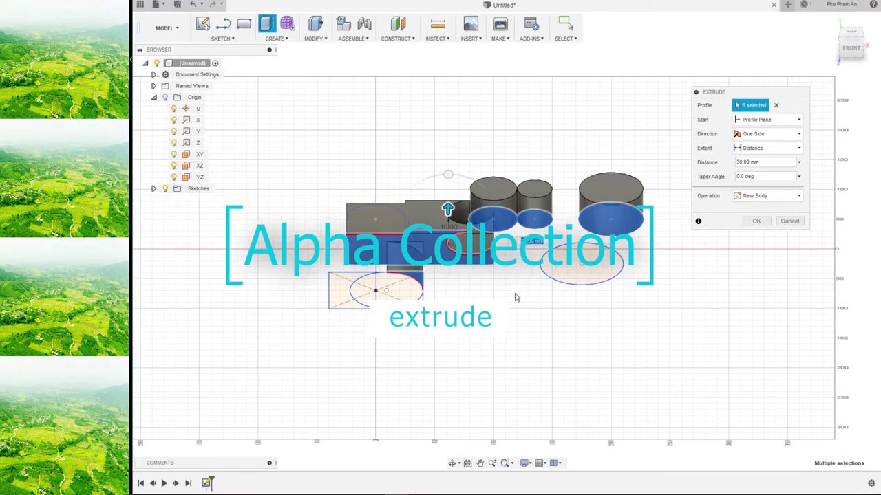
mouse_move(516, 297)
middle_mouse_down("shift")
mouse_move(524, 300)
mouse_move(442, 252)
middle_mouse_up("shift")
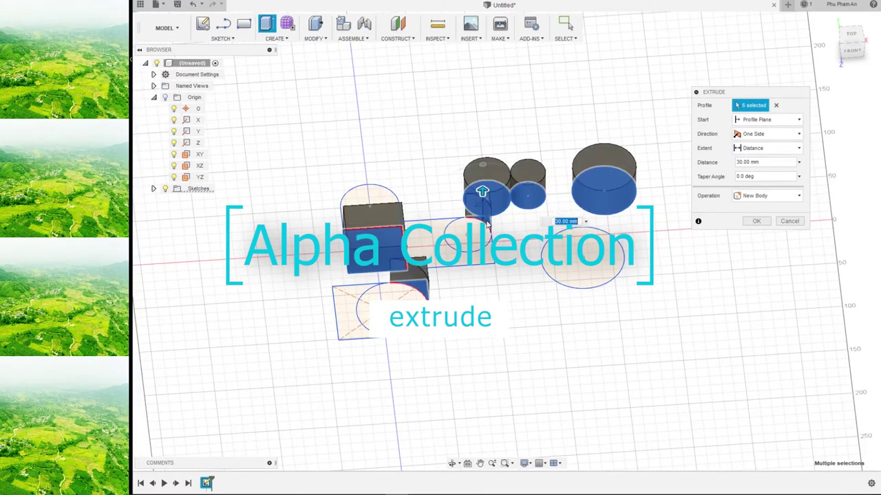
mouse_move(486, 221)
middle_mouse_down("shift")
mouse_move(509, 306)
mouse_move(416, 166)
mouse_move(485, 296)
middle_mouse_up("shift")
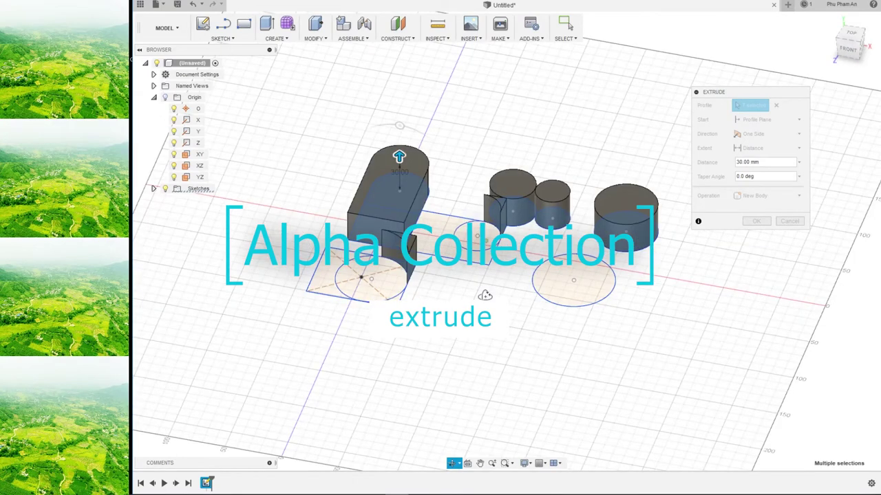
mouse_move(485, 296)
middle_mouse_down("shift")
mouse_move(529, 331)
mouse_move(523, 289)
middle_mouse_up("shift")
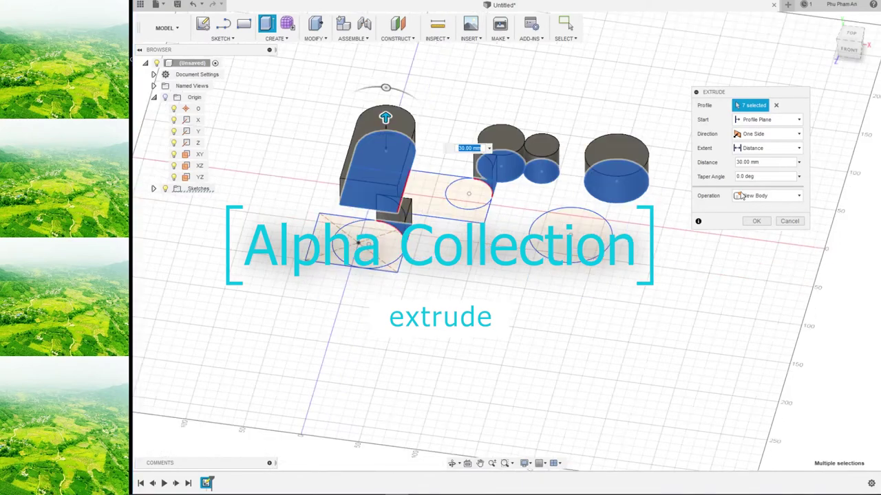
left_click(756, 221)
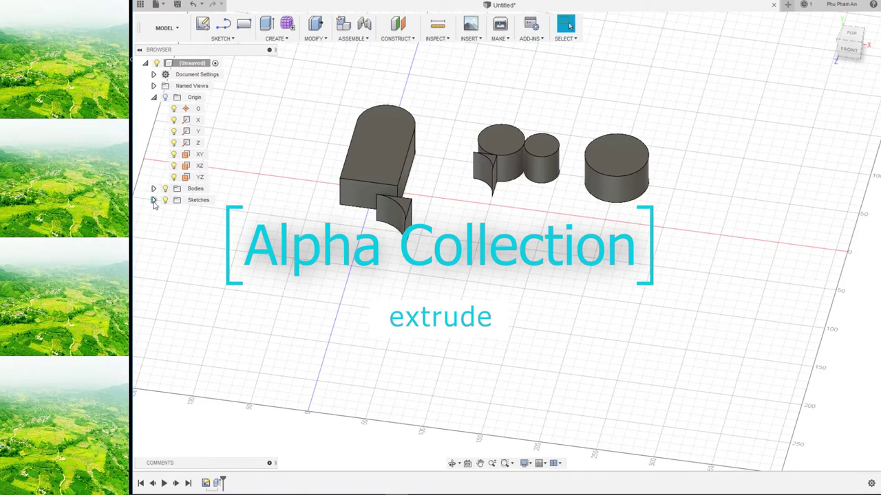
Expand Sketches in the browser and turn on Sketch2's visibility.
left_click(153, 200)
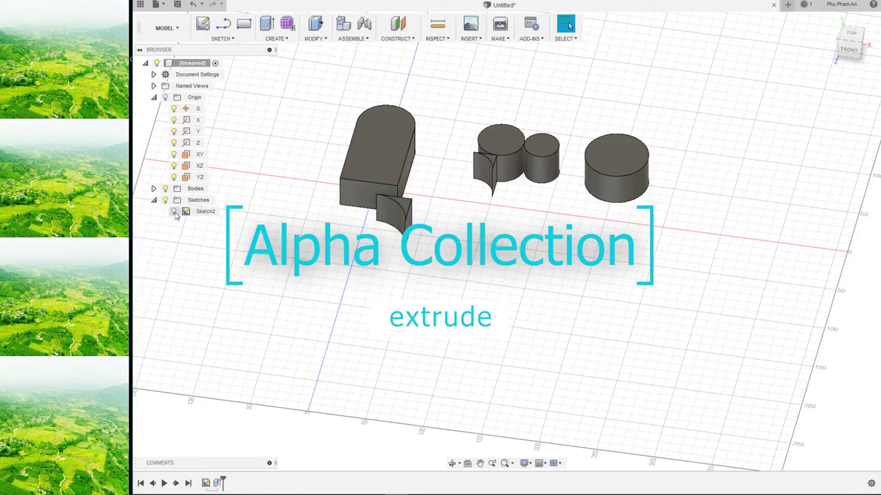
left_click(174, 212)
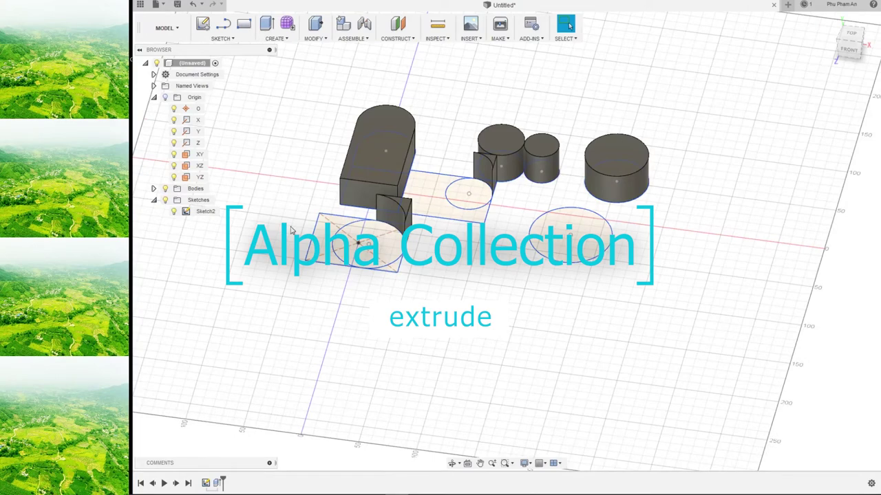
key("e")
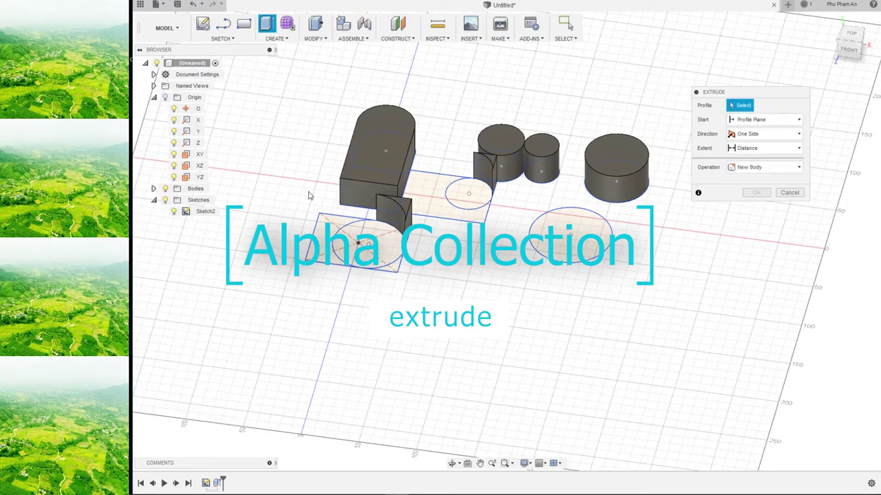
left_click(788, 192)
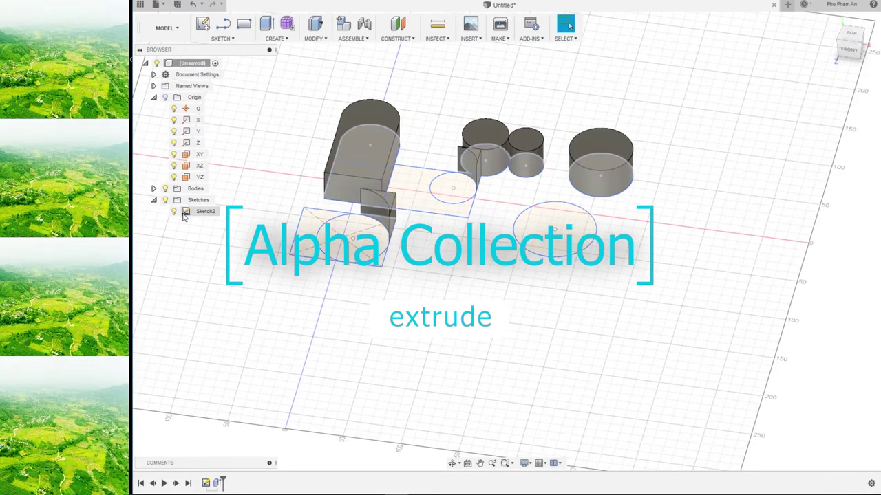
Toggle Sketch2 hidden and shown again, leaving its profiles visible.
right_click(184, 215)
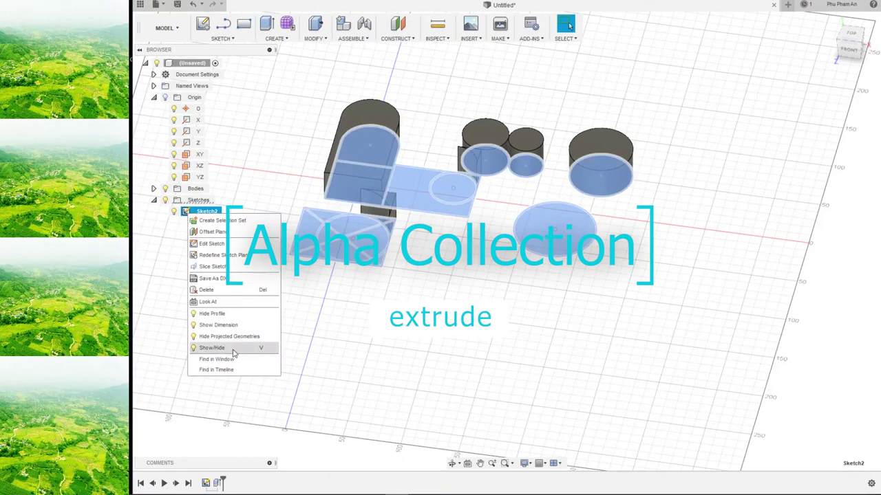
left_click(232, 351)
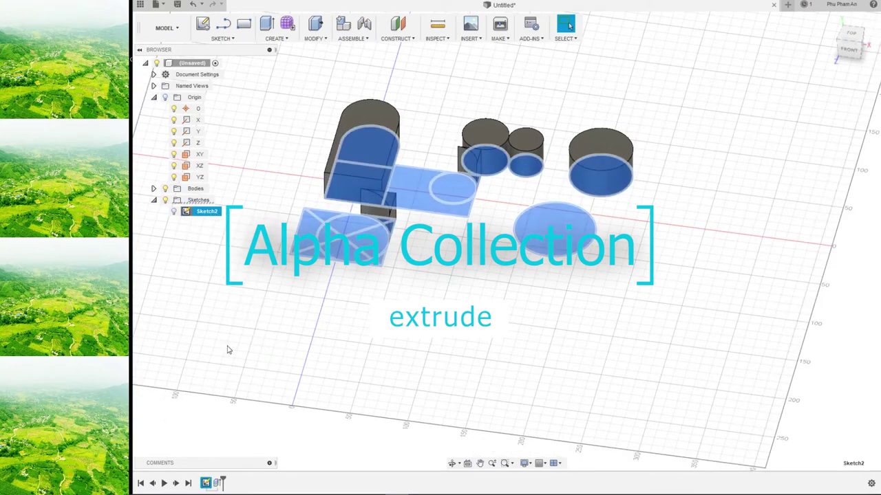
right_click(202, 216)
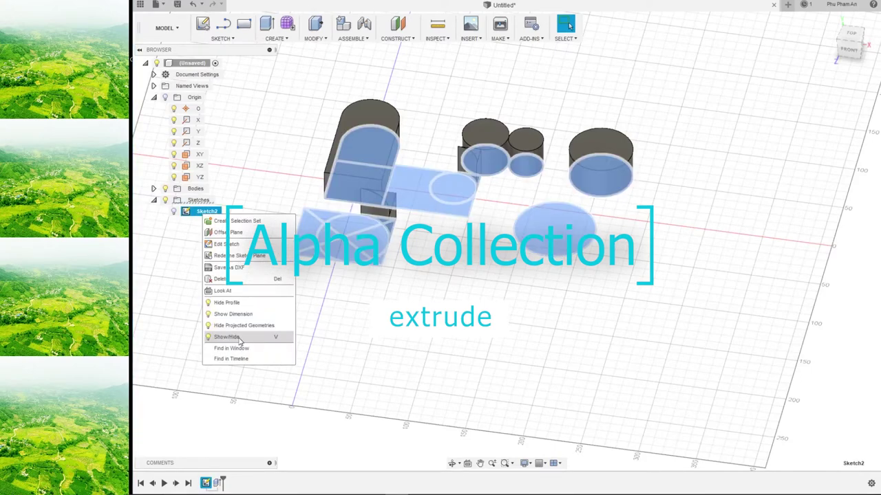
left_click(238, 338)
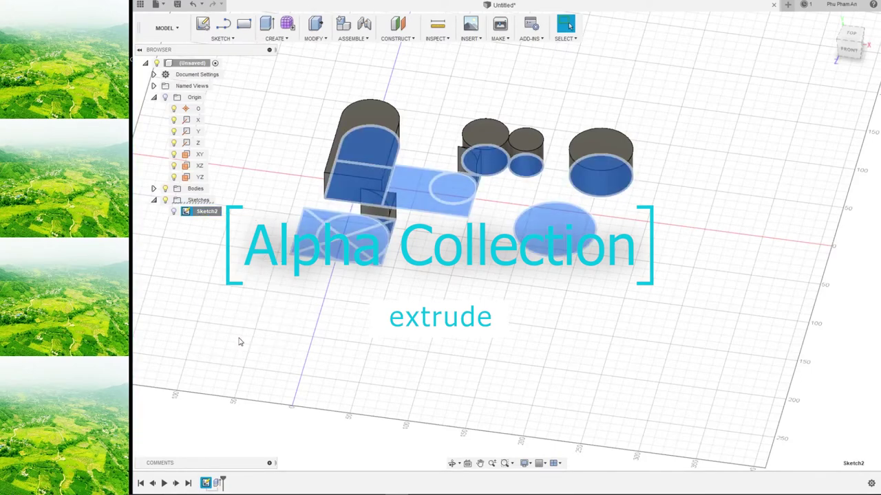
left_click(540, 309)
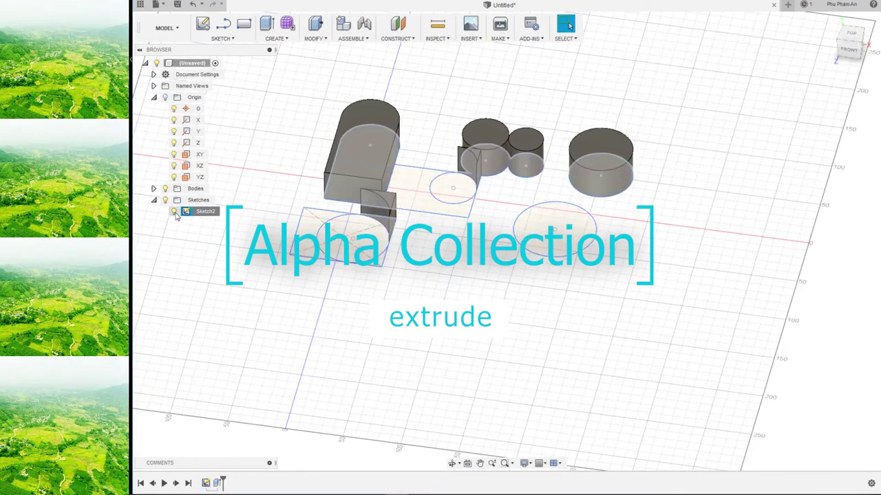
left_click(175, 213)
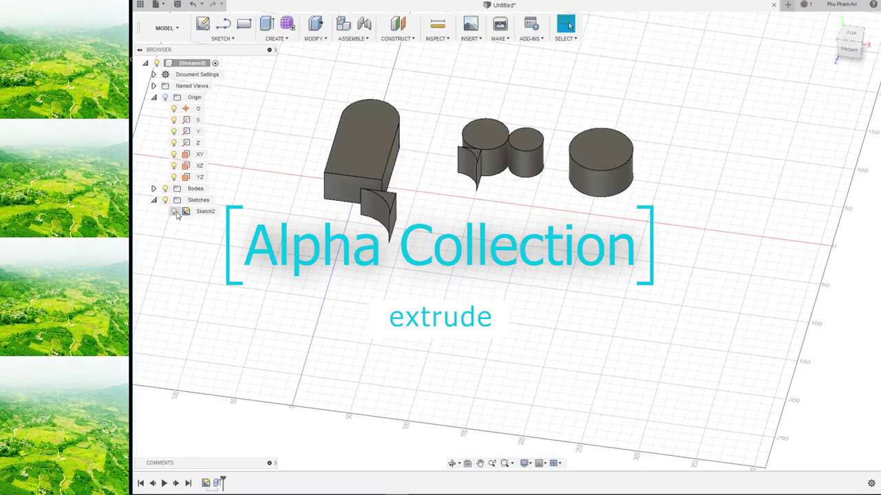
left_click(175, 212)
mouse_move(448, 291)
middle_mouse_down()
mouse_move(471, 279)
mouse_move(177, 226)
mouse_move(540, 294)
mouse_move(441, 275)
middle_mouse_up()
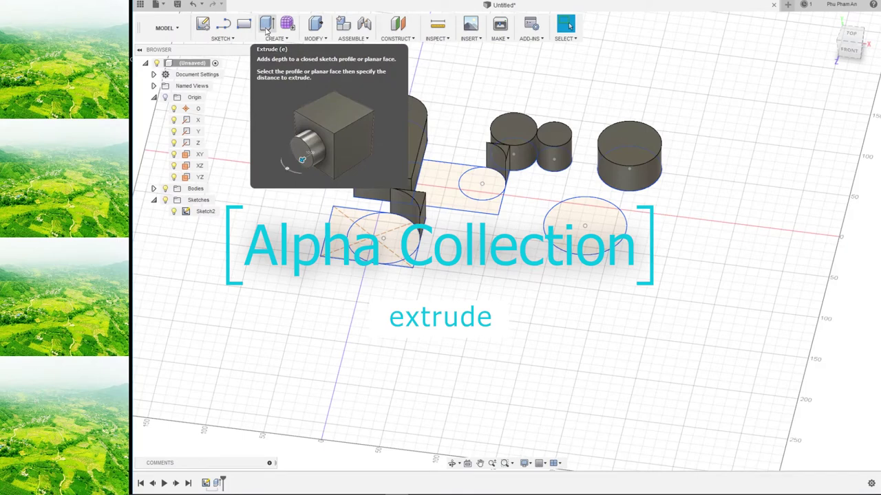
Start an extrusion of the five remaining profiles, keeping Start set to Profile Plane.
left_click(266, 26)
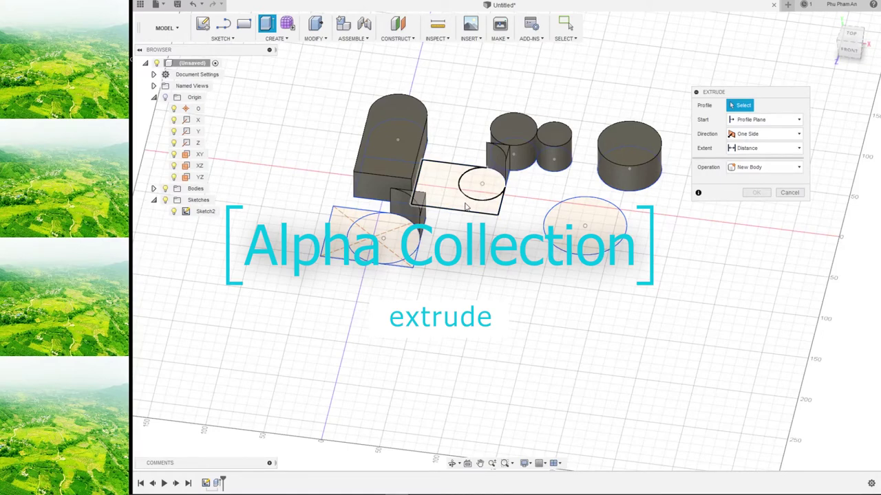
left_click(465, 206)
left_click(413, 260)
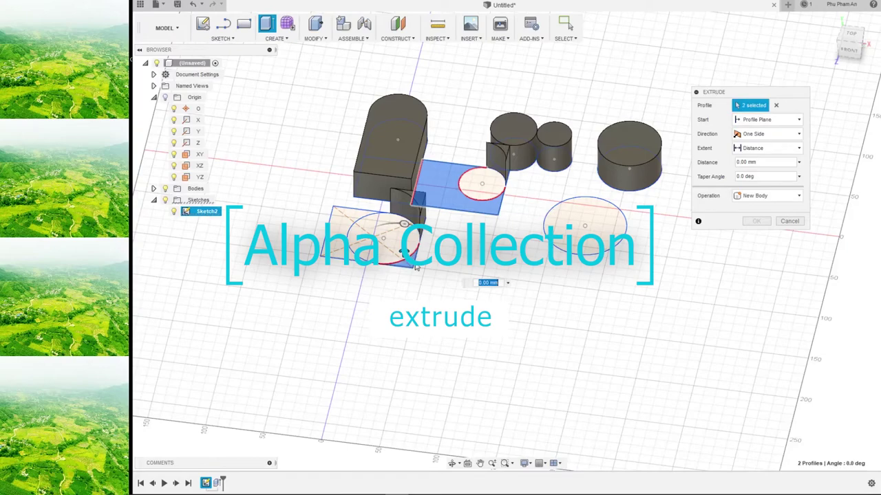
left_click(414, 265)
left_click(558, 251)
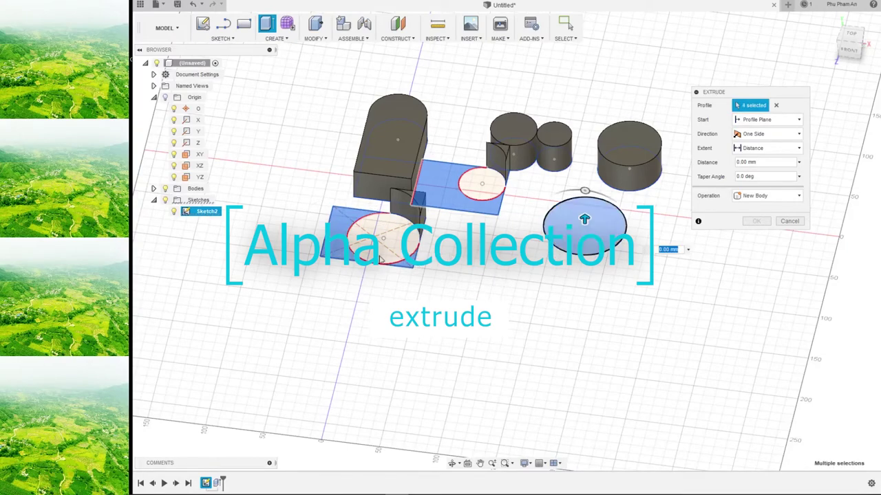
mouse_move(379, 259)
middle_mouse_down("shift")
mouse_move(480, 215)
mouse_move(422, 191)
middle_mouse_up("shift")
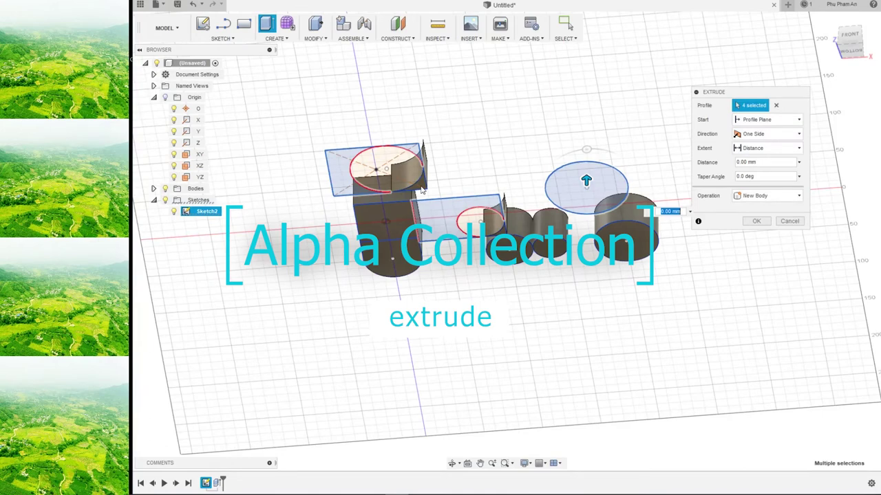
left_click(422, 190)
mouse_move(422, 191)
middle_mouse_down("shift")
mouse_move(484, 195)
mouse_move(407, 213)
middle_mouse_up("shift")
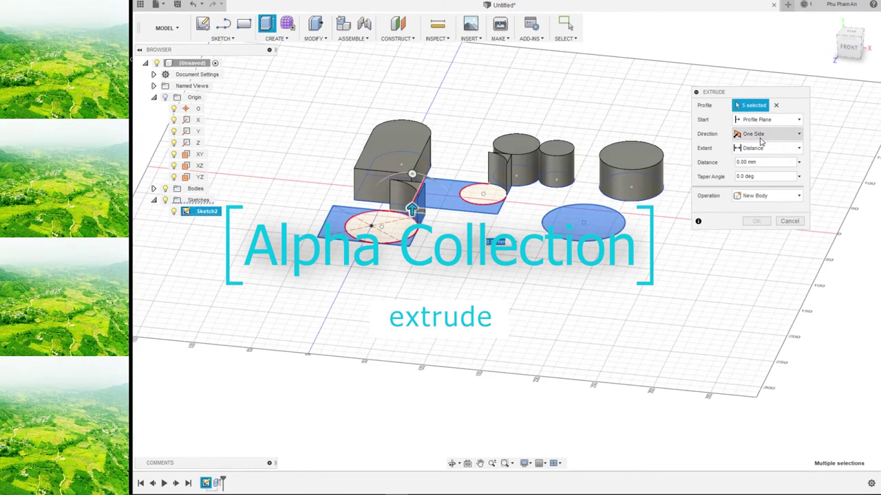
left_click(739, 121)
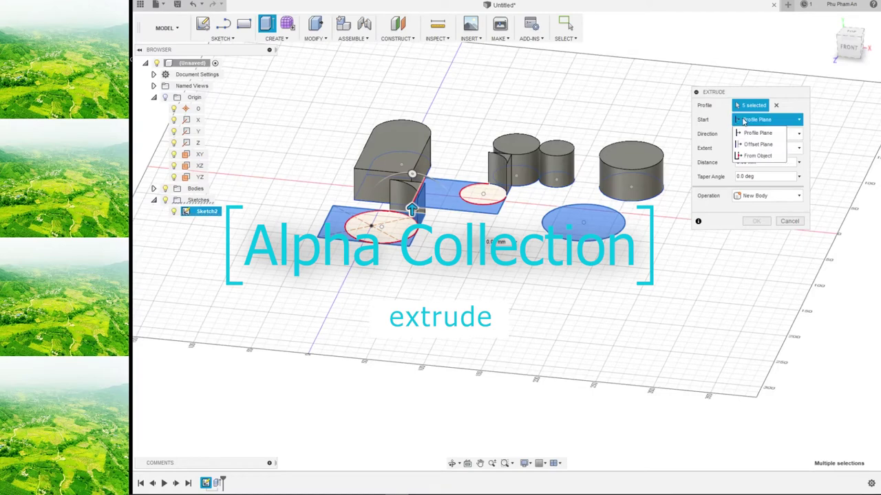
left_click(738, 121)
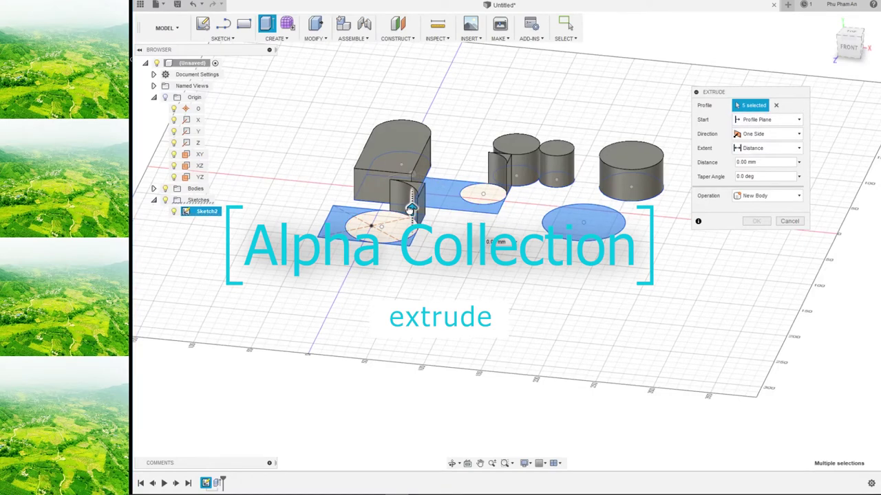
Extrude the five profiles -30 mm downward as a Join and confirm.
left_click_drag(410, 208, 412, 246)
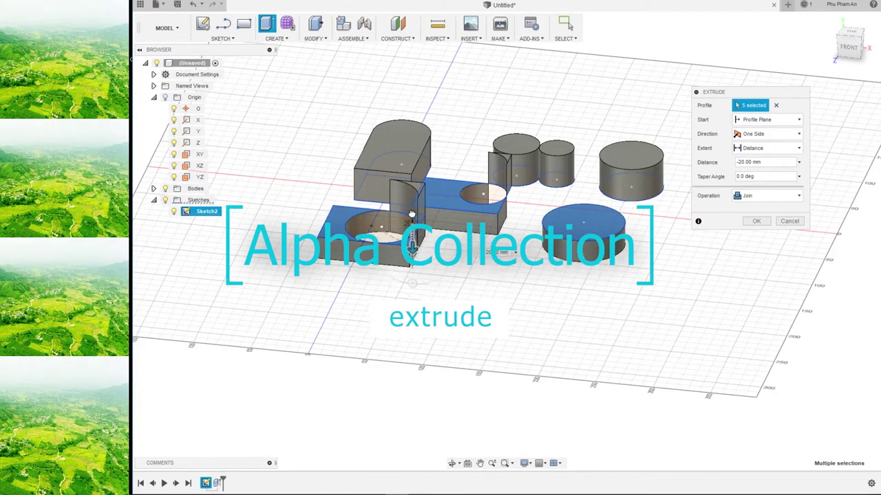
left_click_drag(411, 213, 413, 186)
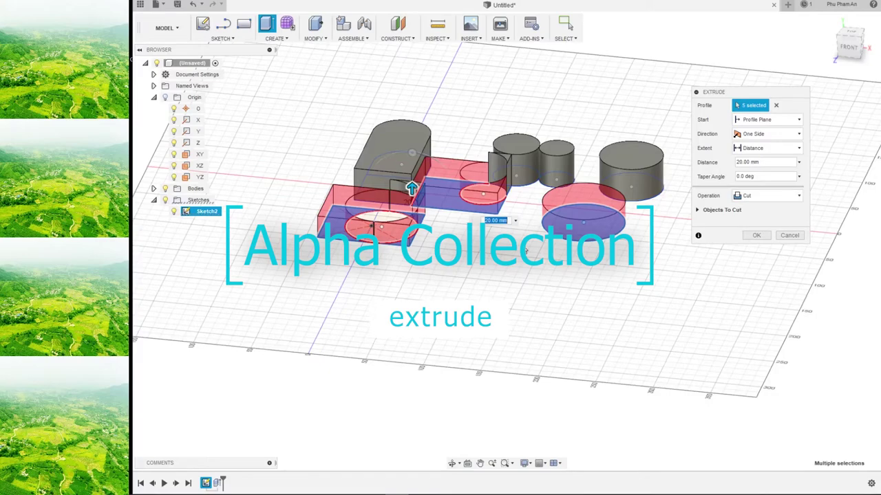
mouse_move(502, 254)
middle_mouse_down("shift")
mouse_move(501, 221)
mouse_move(532, 232)
middle_mouse_up("shift")
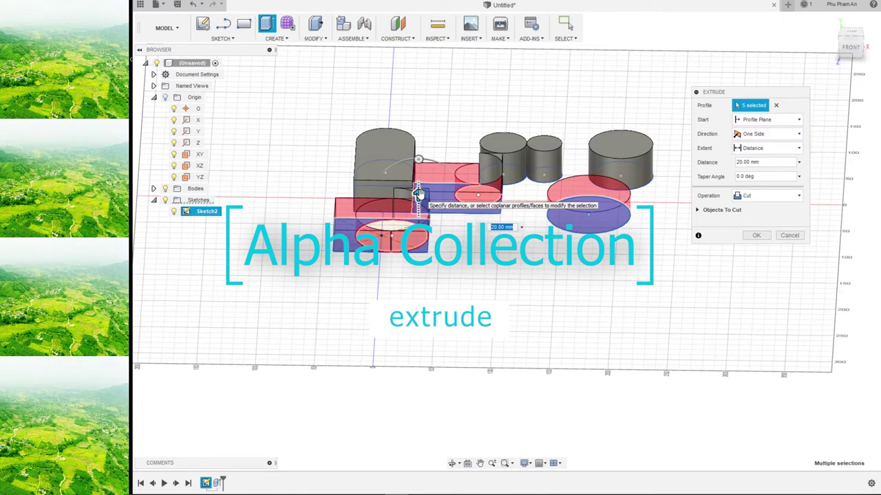
left_click_drag(419, 195, 425, 253)
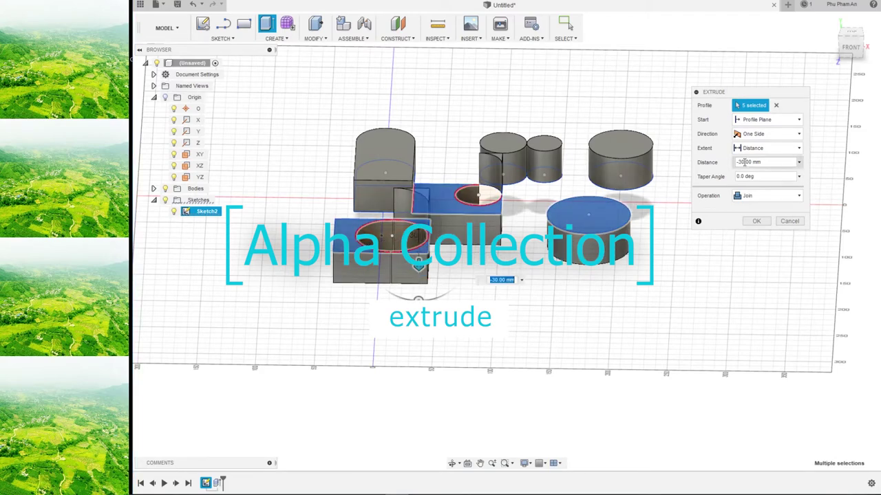
left_click(740, 162)
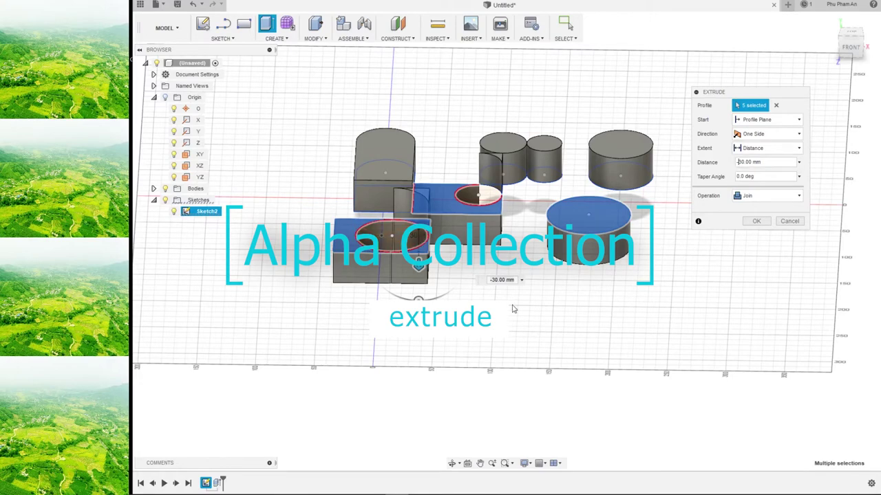
mouse_move(557, 273)
middle_mouse_down("shift")
mouse_move(521, 267)
mouse_move(545, 276)
mouse_move(527, 256)
mouse_move(466, 254)
middle_mouse_up("shift")
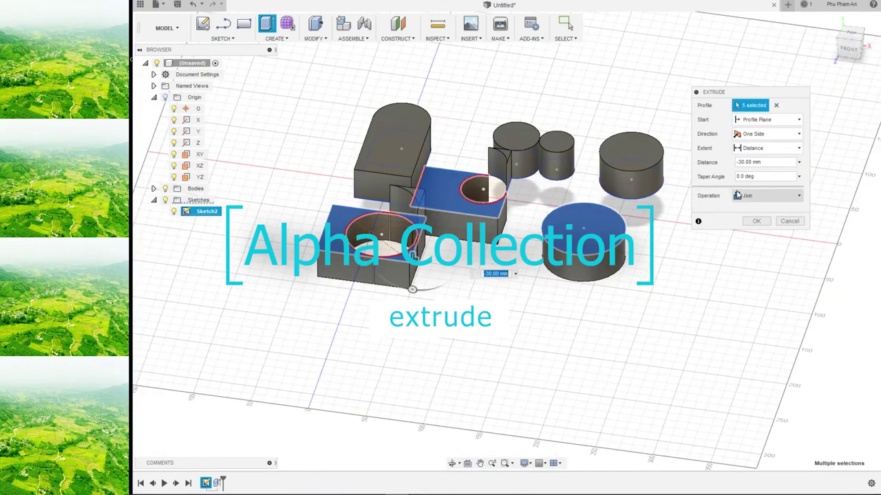
left_click(757, 222)
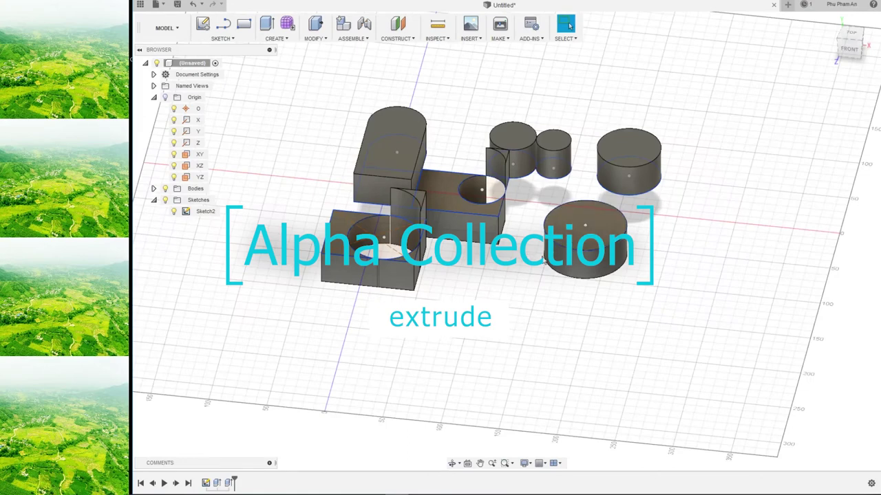
Extrude the large cylinder's top profile 50 mm with a 30° taper angle.
left_click(266, 25)
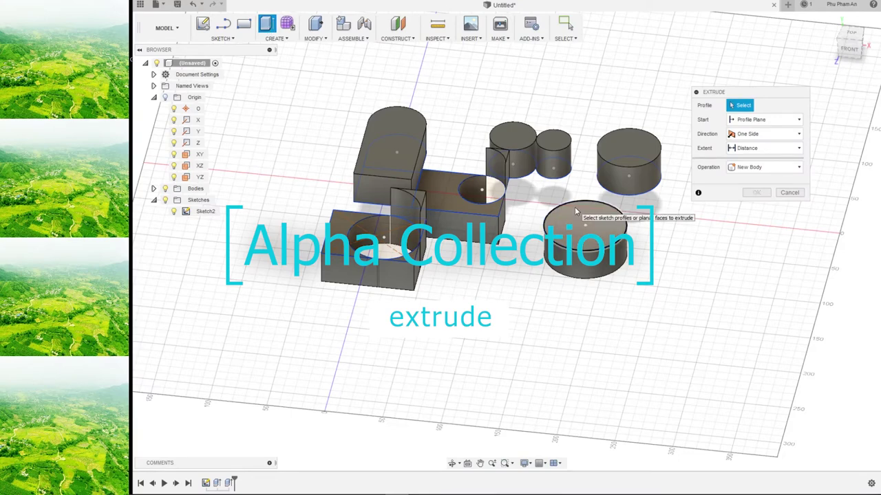
left_click(576, 211)
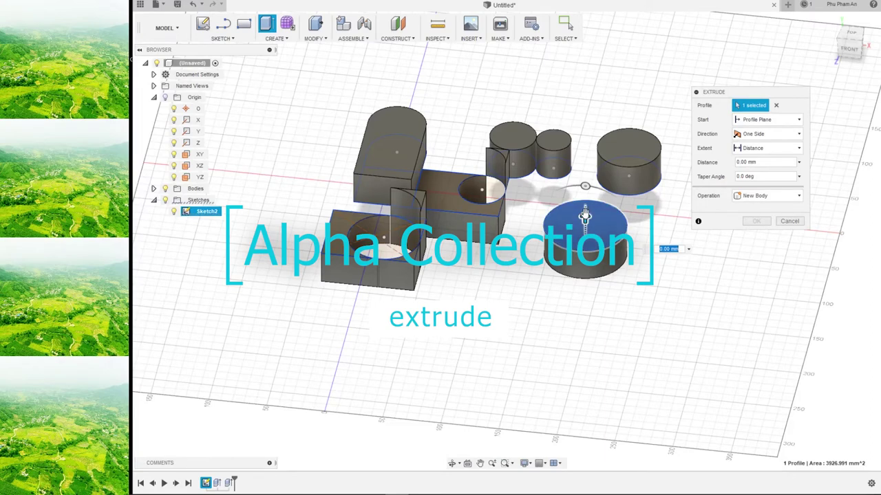
left_click_drag(585, 215, 585, 179)
left_click(739, 162)
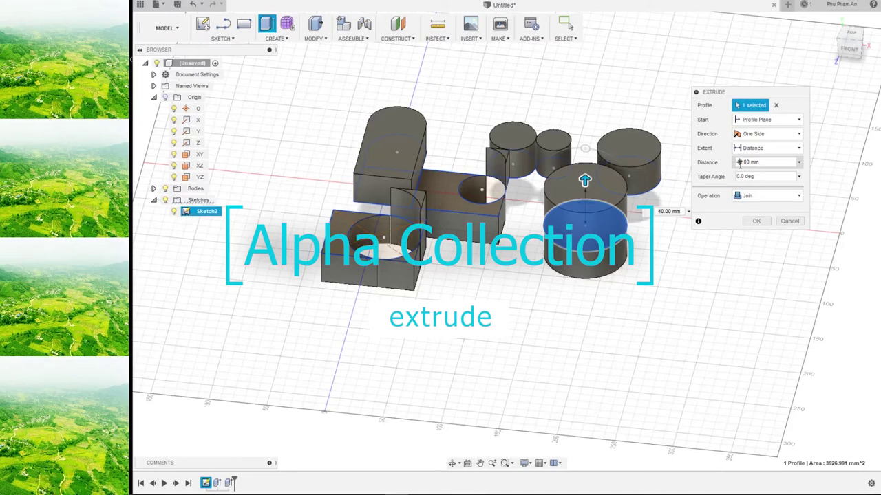
type("50")
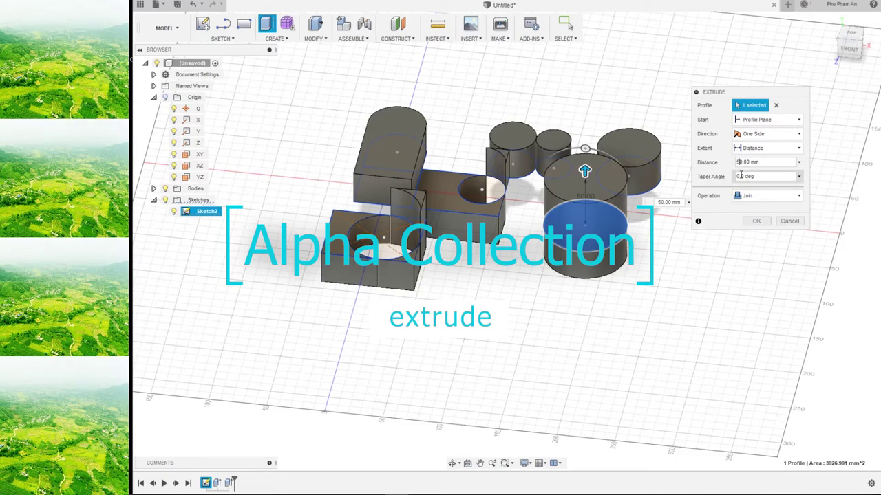
left_click(740, 176)
type("3")
key("Return")
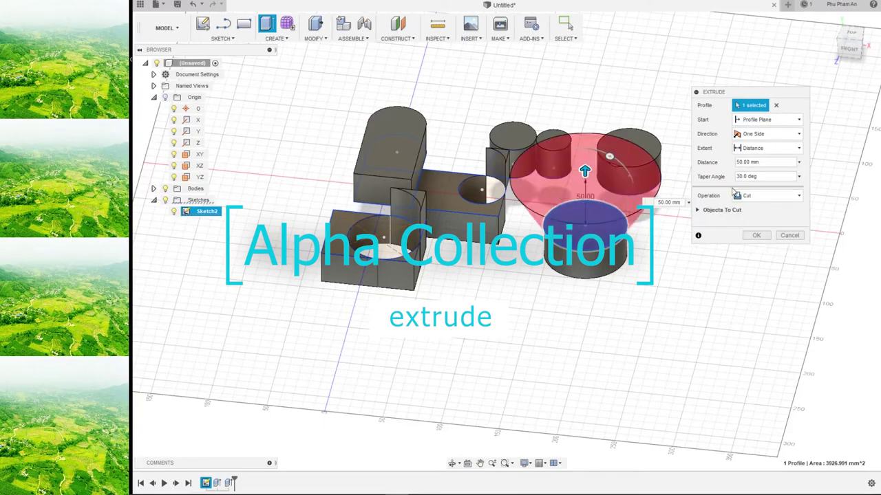
mouse_move(664, 273)
middle_mouse_down("shift")
mouse_move(613, 268)
mouse_move(654, 275)
middle_mouse_up("shift")
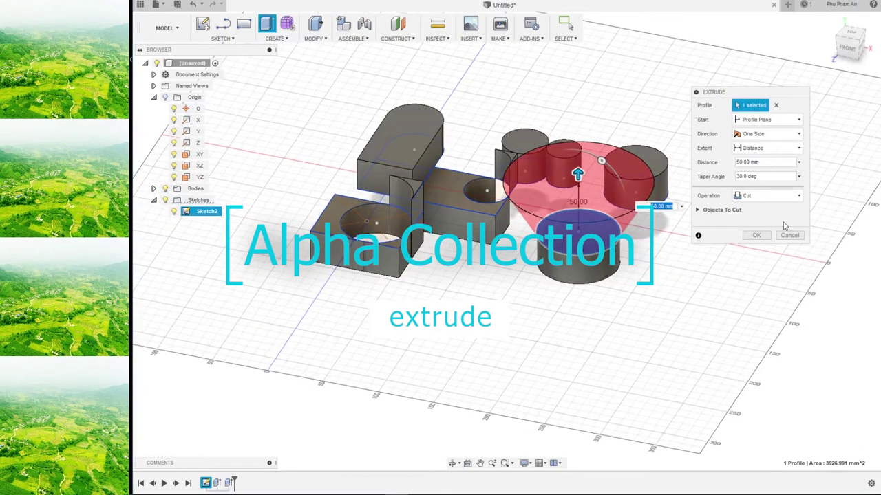
Change the operation to Join, make the taper -30°, and confirm the cone.
left_click(769, 196)
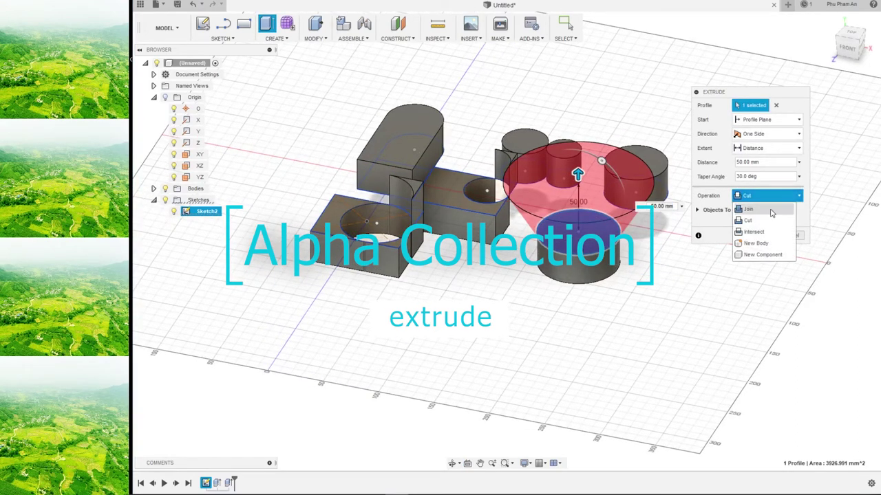
left_click(748, 209)
mouse_move(708, 227)
middle_mouse_down("shift")
mouse_move(688, 234)
mouse_move(753, 234)
mouse_move(663, 233)
mouse_move(698, 273)
mouse_move(686, 291)
mouse_move(670, 221)
mouse_move(671, 251)
mouse_move(668, 236)
mouse_move(699, 250)
middle_mouse_up("shift")
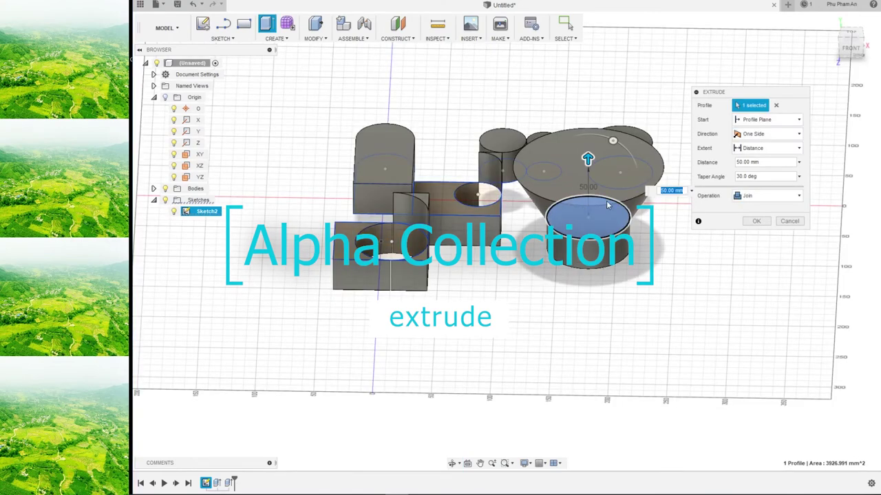
left_click(738, 177)
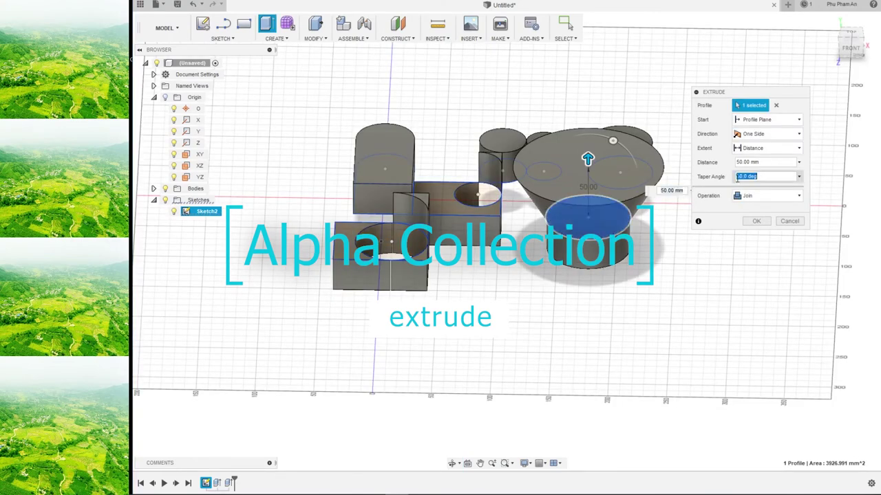
left_click(737, 177)
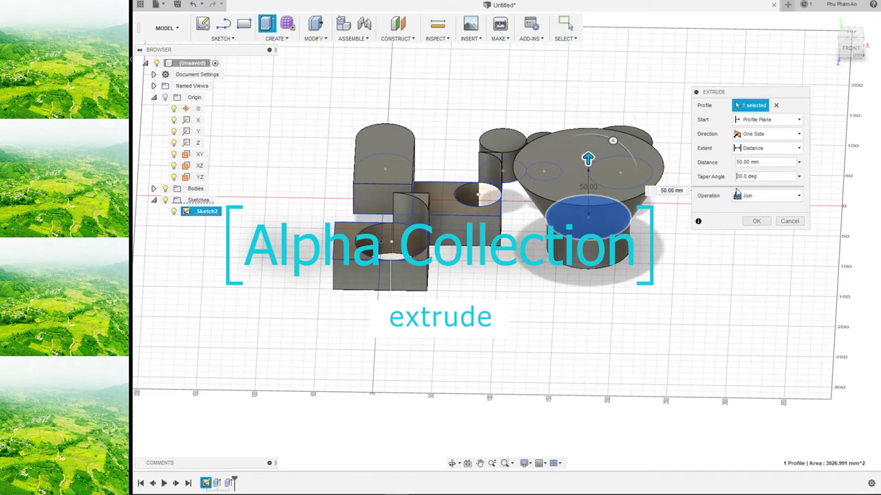
type("-")
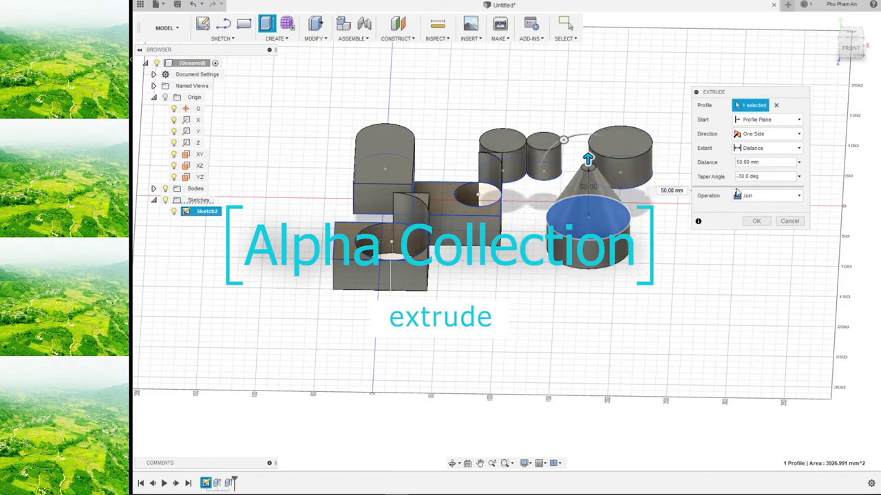
mouse_move(681, 234)
middle_mouse_down("shift")
mouse_move(644, 256)
mouse_move(622, 241)
mouse_move(642, 265)
mouse_move(696, 270)
middle_mouse_up("shift")
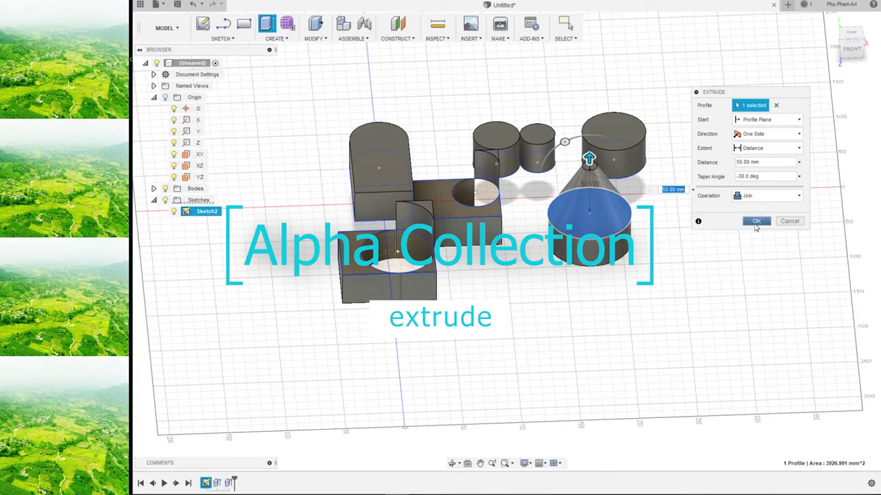
left_click(756, 221)
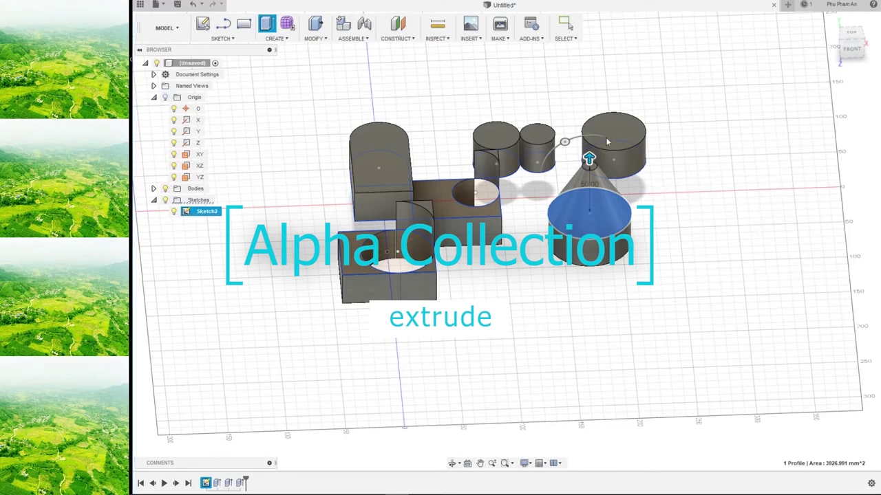
mouse_move(606, 141)
middle_mouse_down("shift")
mouse_move(639, 244)
mouse_move(485, 212)
middle_mouse_up("shift")
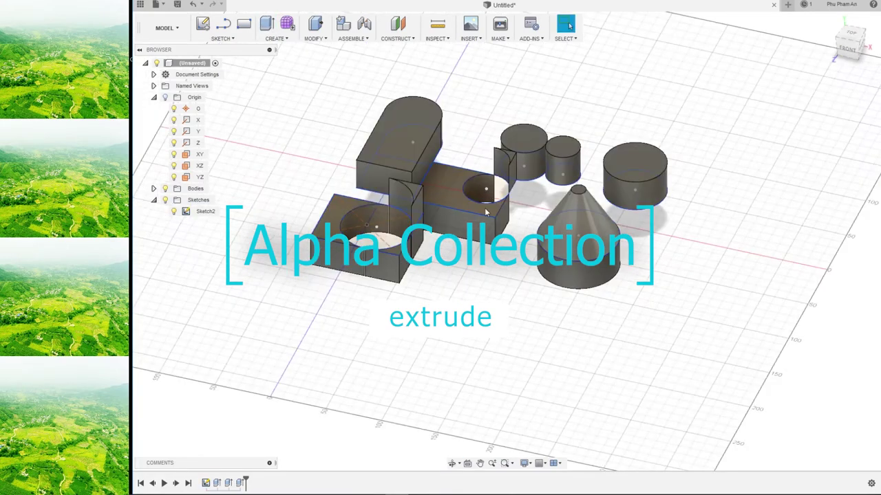
left_click(210, 211)
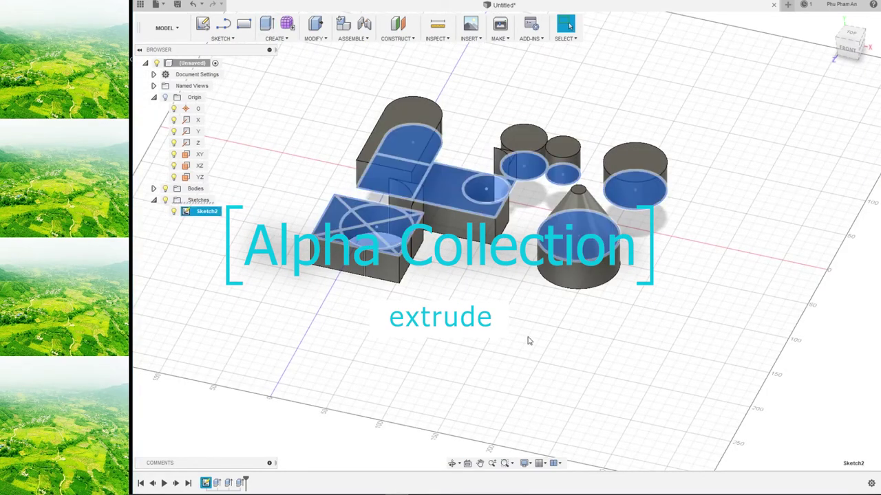
left_click(529, 341)
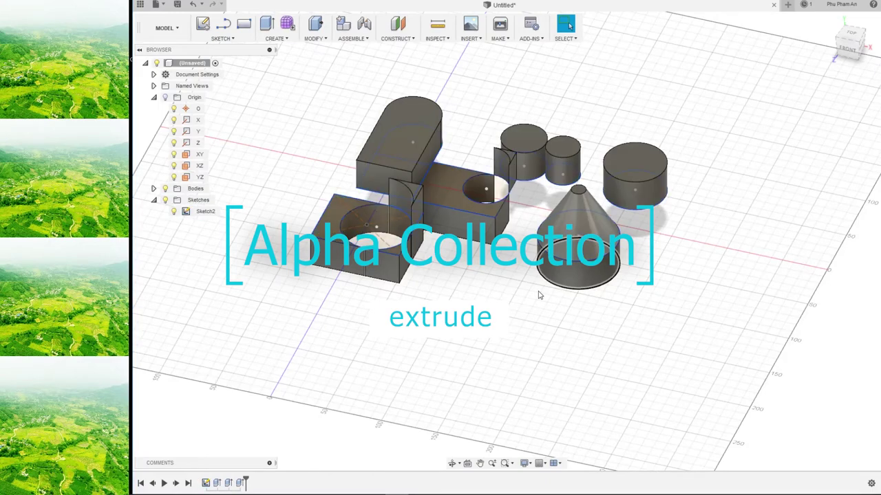
mouse_move(539, 294)
middle_mouse_down("shift")
mouse_move(508, 283)
mouse_move(509, 313)
mouse_move(472, 281)
middle_mouse_up("shift")
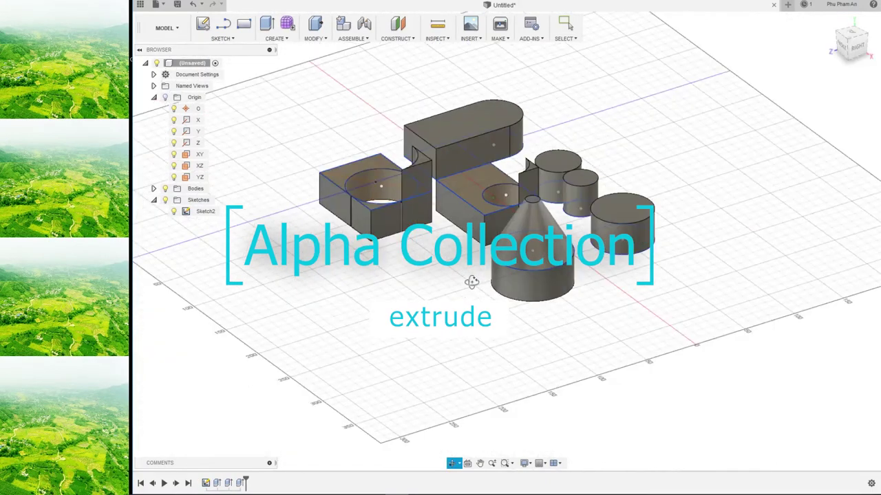
left_click(626, 216)
middle_click_drag(602, 300, 625, 305, "shift")
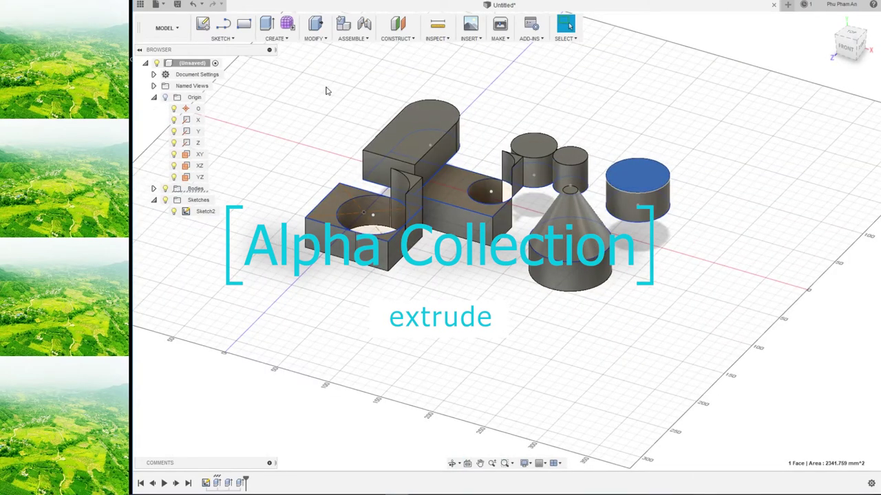
key("Escape")
Extrude the right cylinder's top face with the operation switched to Cut.
left_click(267, 25)
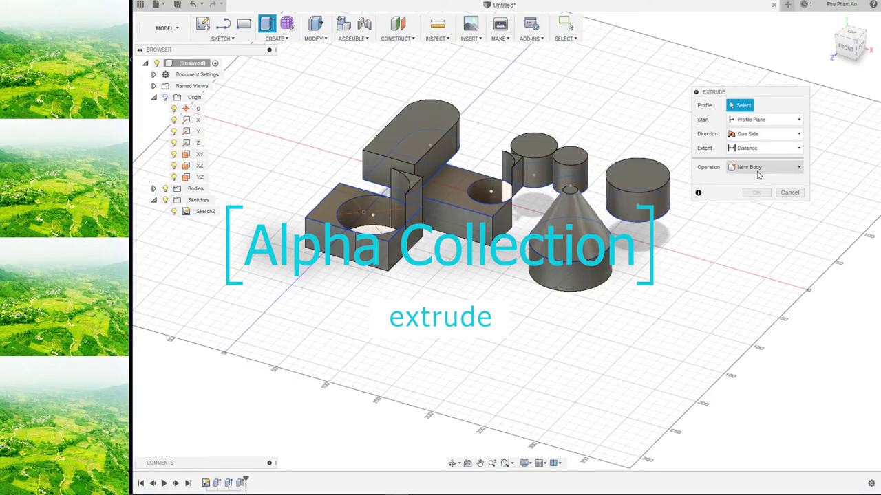
left_click(633, 174)
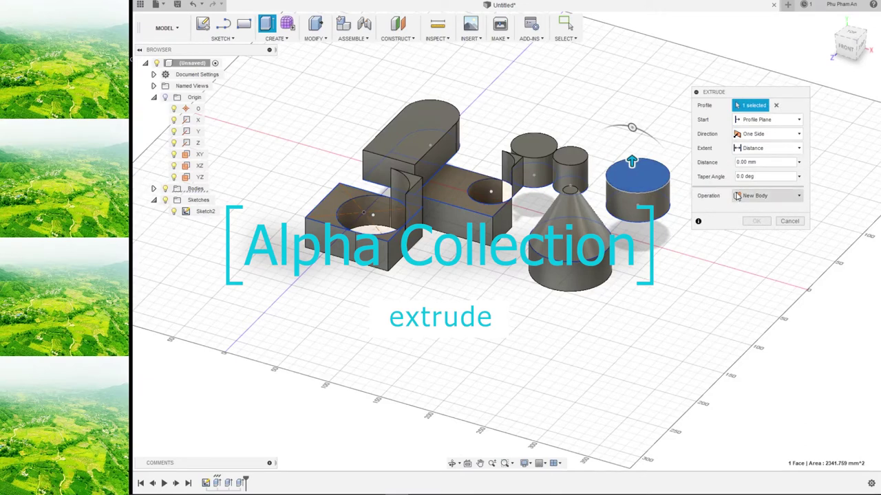
type("1")
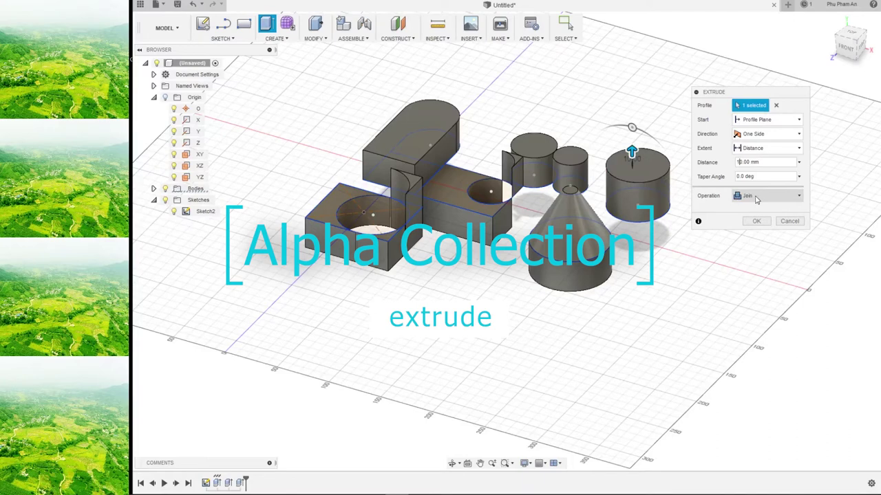
left_click(754, 198)
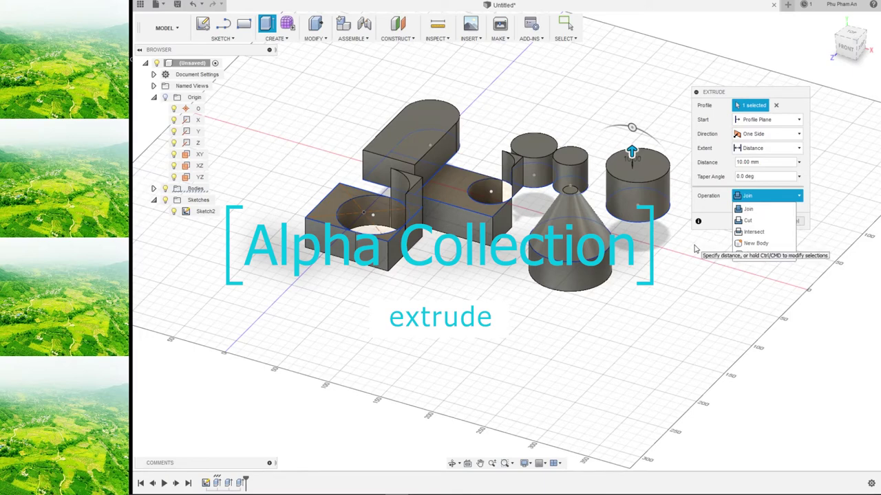
left_click(748, 209)
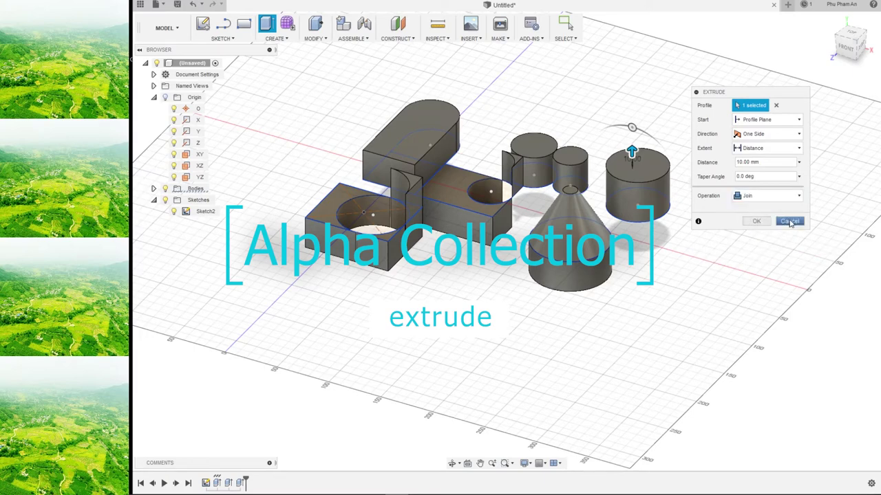
left_click(764, 195)
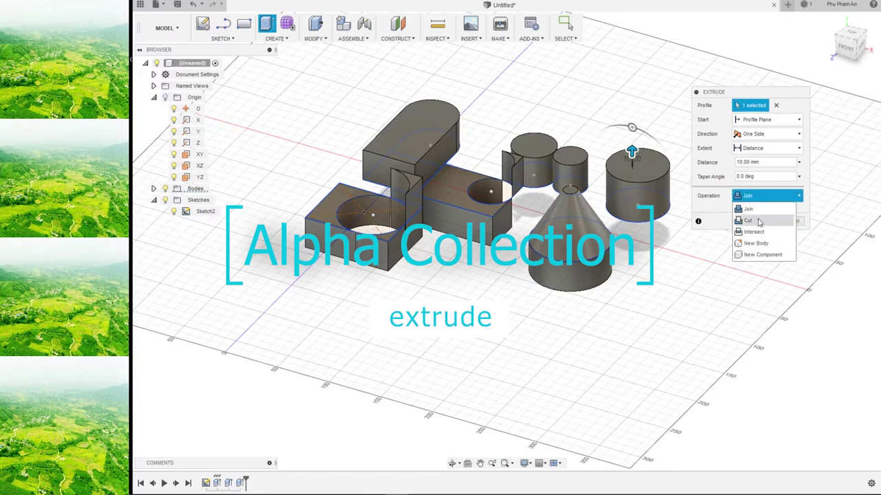
left_click(759, 221)
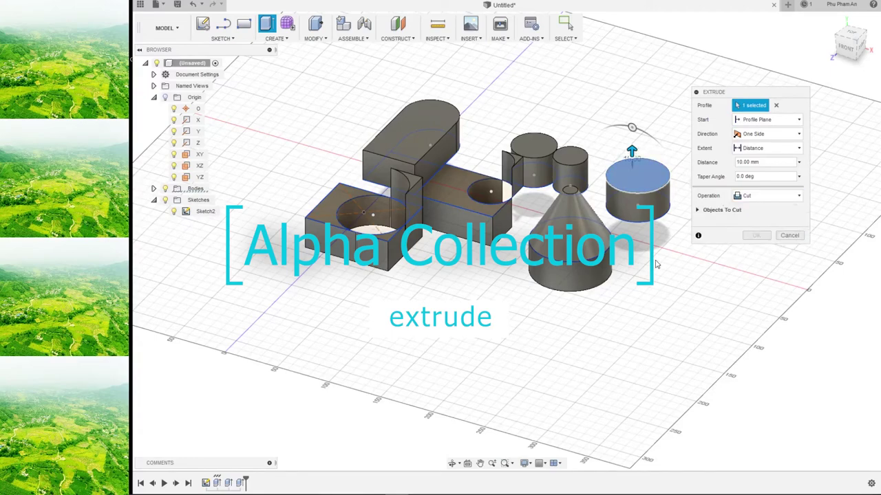
mouse_move(681, 230)
middle_mouse_down("shift")
mouse_move(647, 232)
mouse_move(651, 239)
mouse_move(688, 193)
middle_mouse_up("shift")
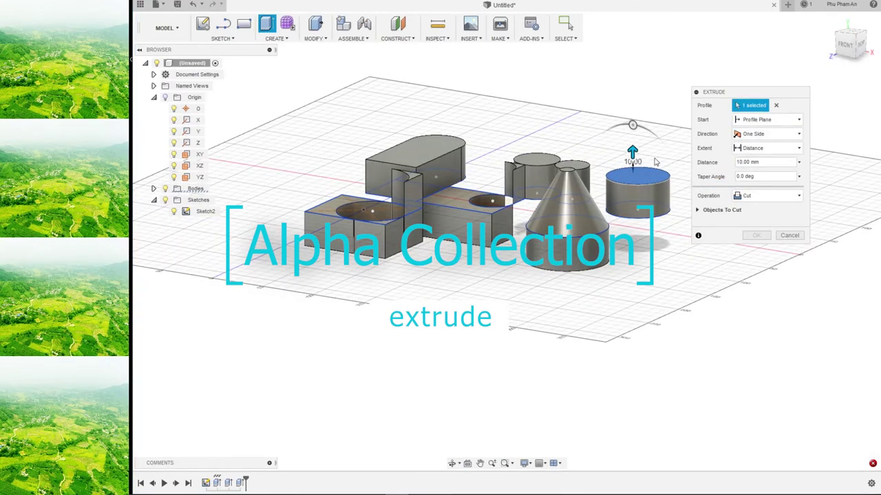
Reverse the cut to -10 mm, check Objects To Cut, and apply it.
left_click_drag(632, 151, 631, 172)
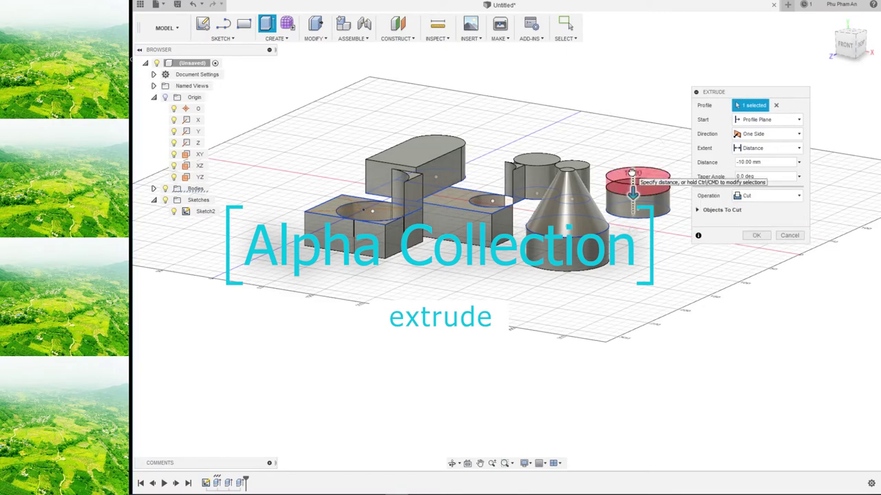
left_click(632, 171)
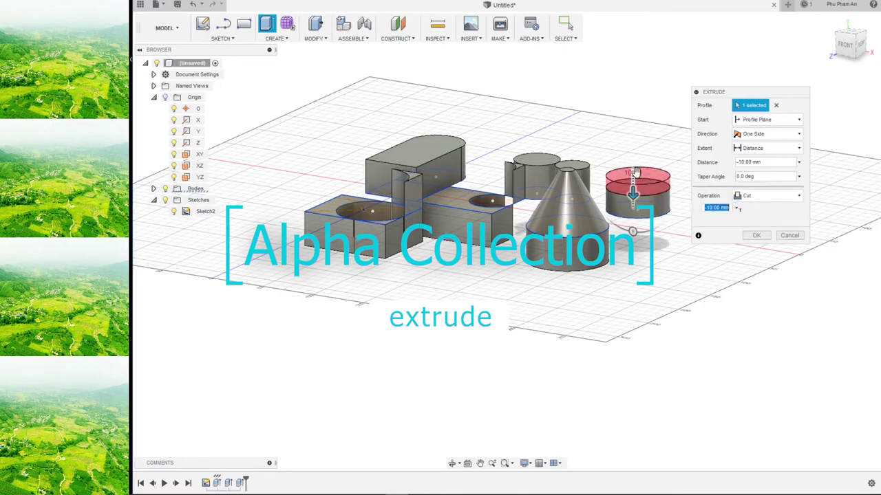
mouse_move(706, 250)
middle_mouse_down()
mouse_move(590, 271)
mouse_move(605, 261)
middle_mouse_up()
left_click(756, 196)
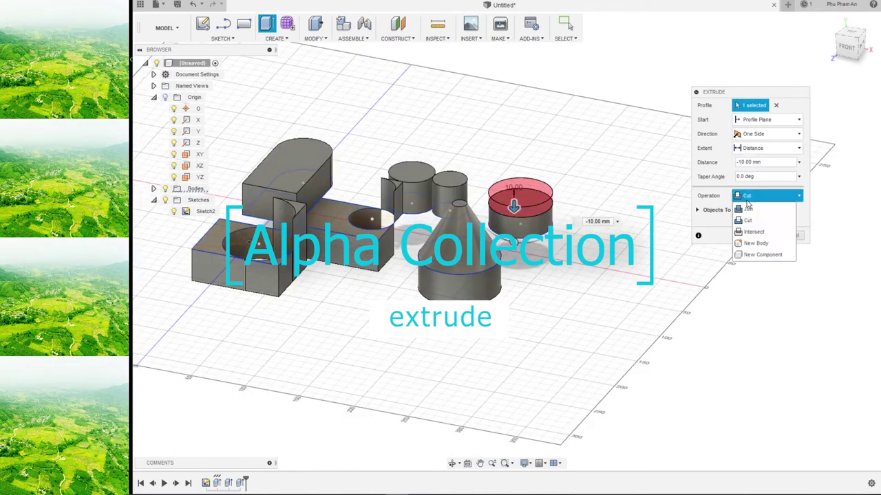
left_click(640, 247)
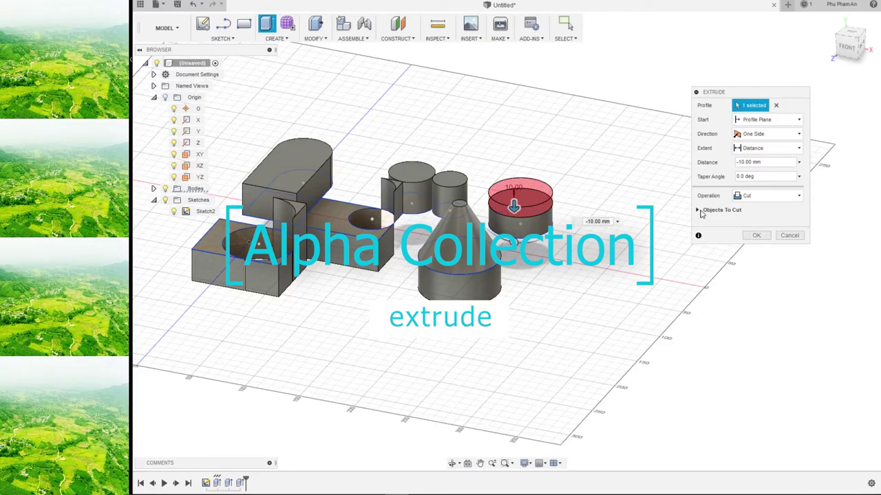
left_click(699, 210)
left_click(756, 265)
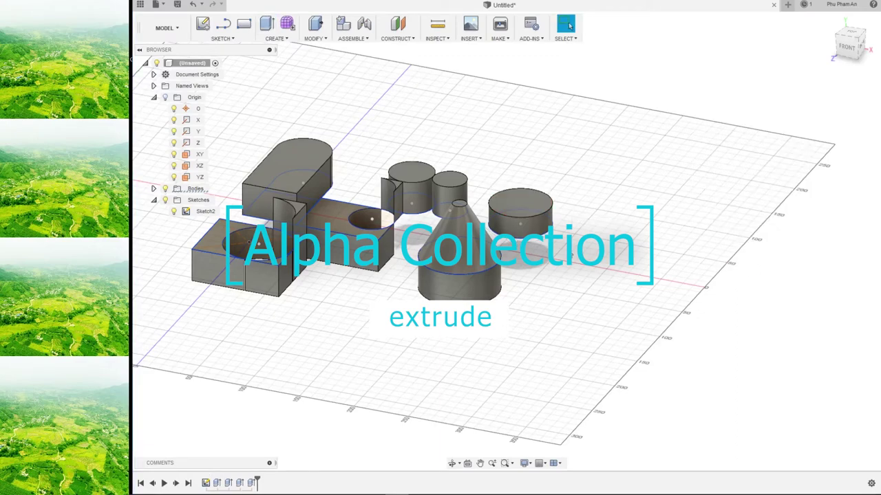
mouse_move(688, 261)
middle_mouse_down("shift")
mouse_move(541, 221)
mouse_move(586, 249)
mouse_move(688, 245)
mouse_move(711, 239)
mouse_move(709, 220)
middle_mouse_up("shift")
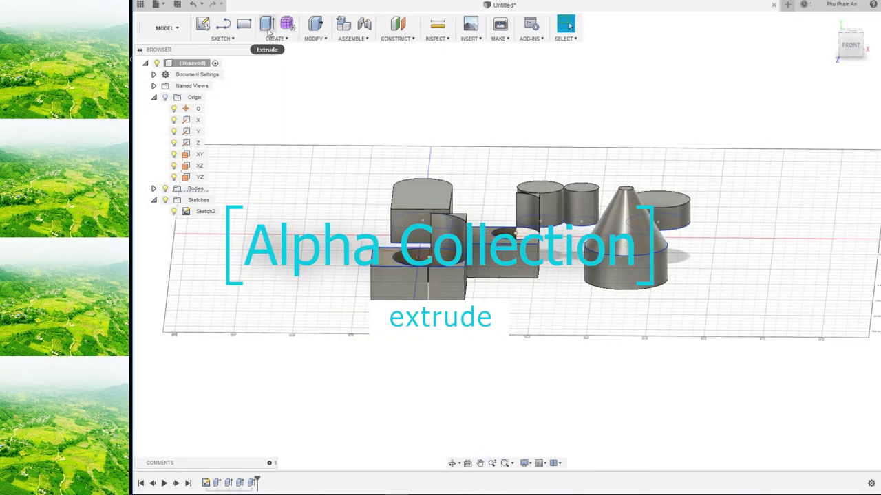
left_click(268, 31)
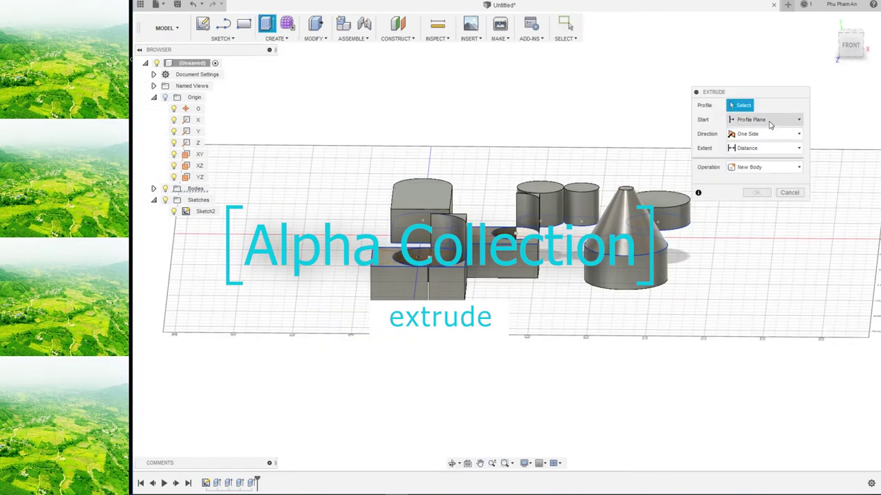
middle_click_drag(723, 226, 718, 250, "shift")
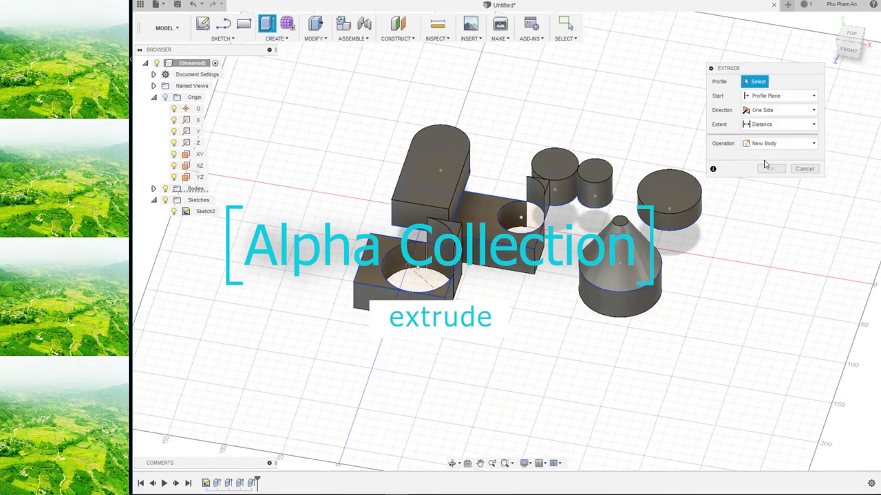
middle_click_drag(766, 227, 688, 229)
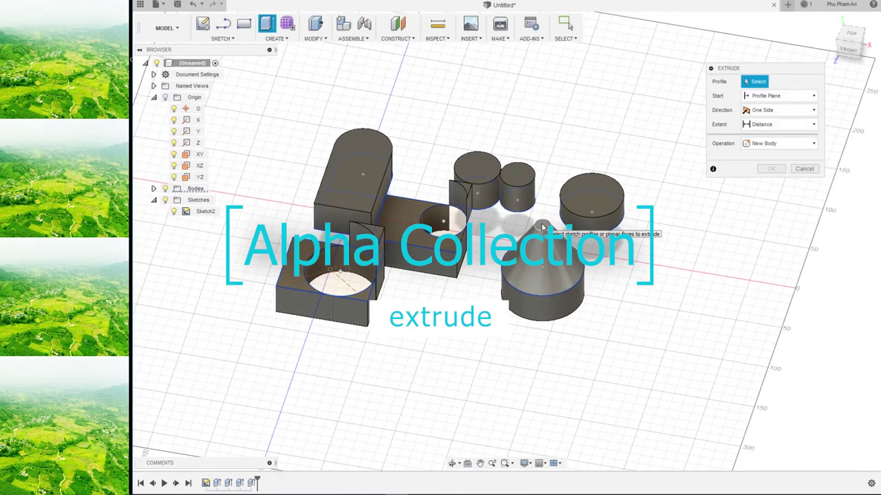
middle_click_drag(447, 220, 457, 205, "shift")
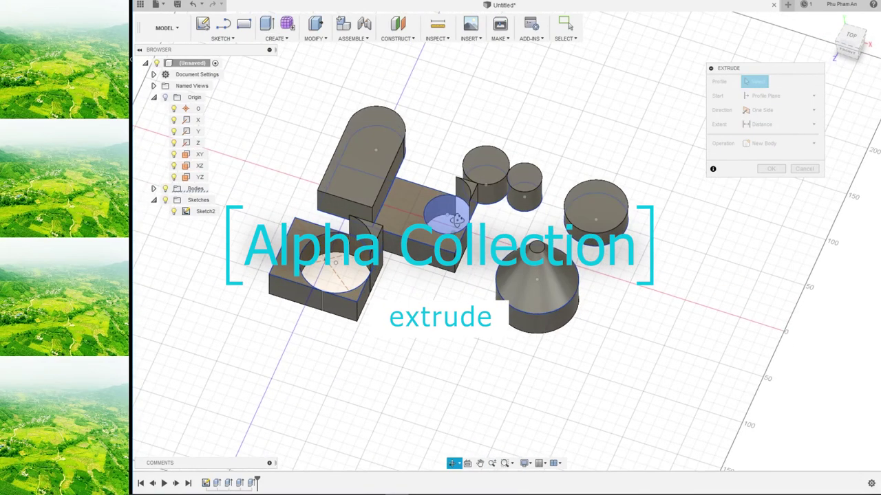
left_click(849, 48)
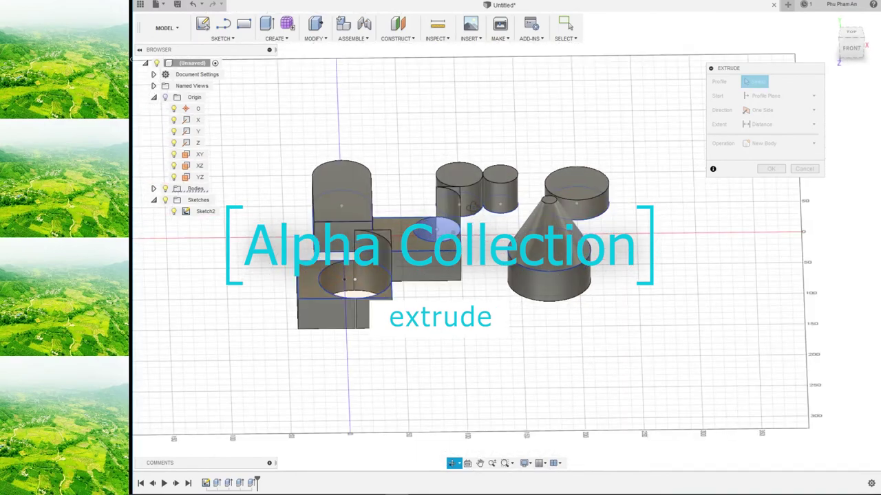
left_click(803, 169)
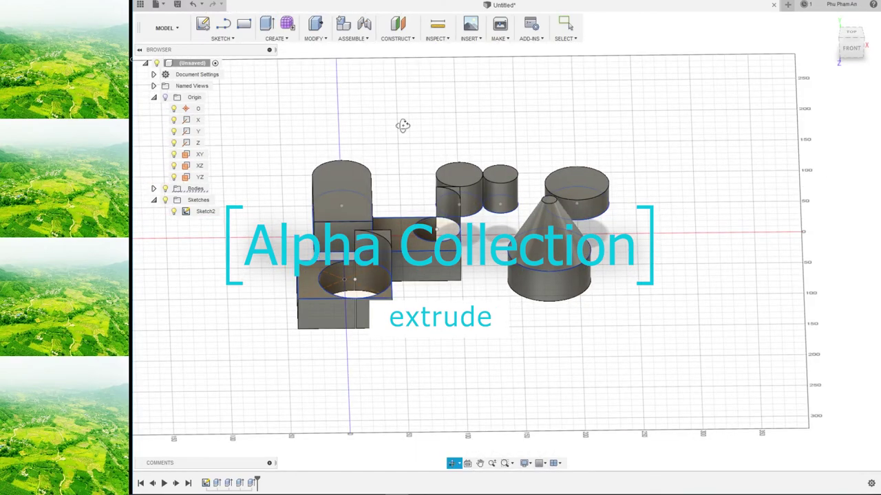
middle_click_drag(403, 125, 504, 126, "shift")
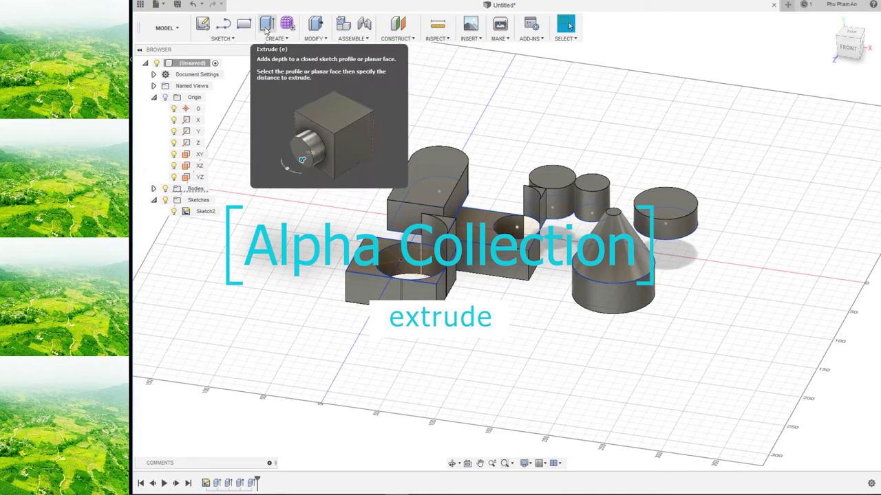
Create Sketch3 on the ground plane beneath the bodies.
left_click(201, 26)
left_click(336, 177)
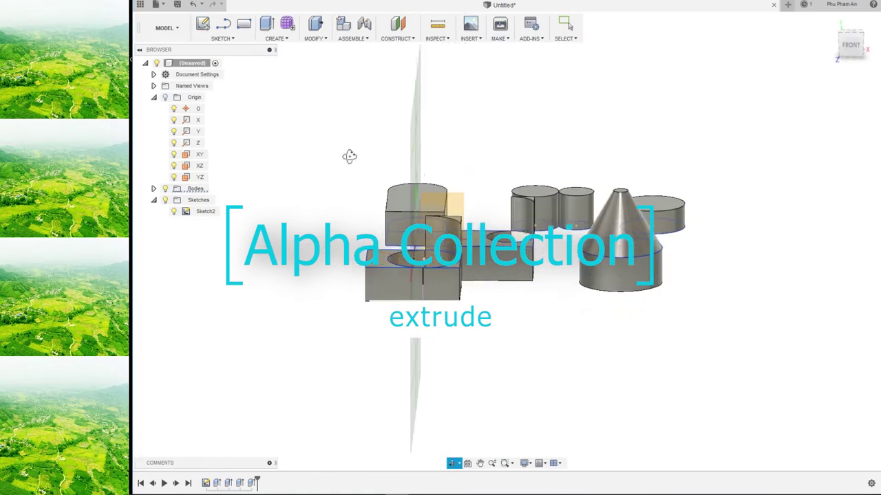
middle_click_drag(349, 132, 358, 137, "shift")
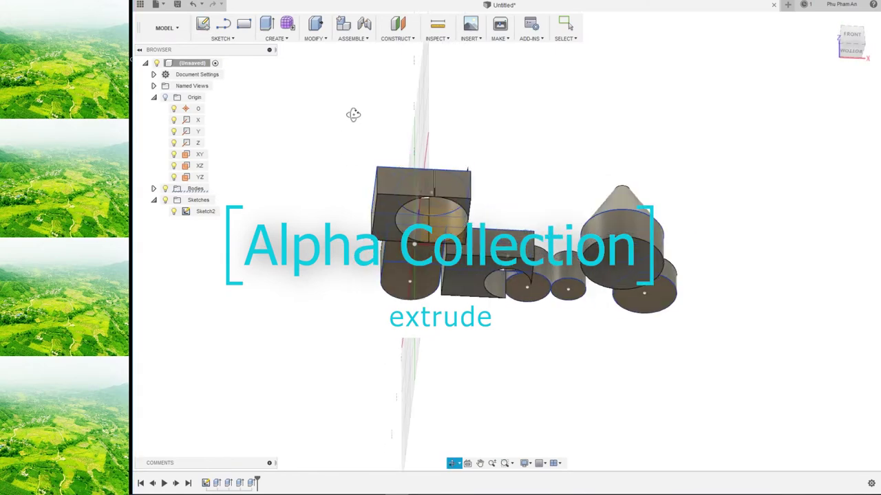
middle_click_drag(454, 282, 460, 291, "shift")
left_click(459, 291)
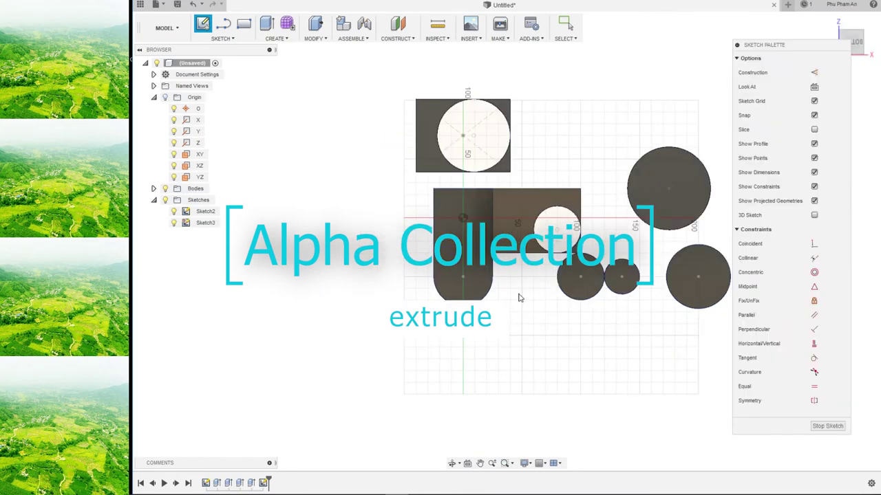
Draw a large Center Diameter circle under the bodies and finish the sketch.
left_click(242, 42)
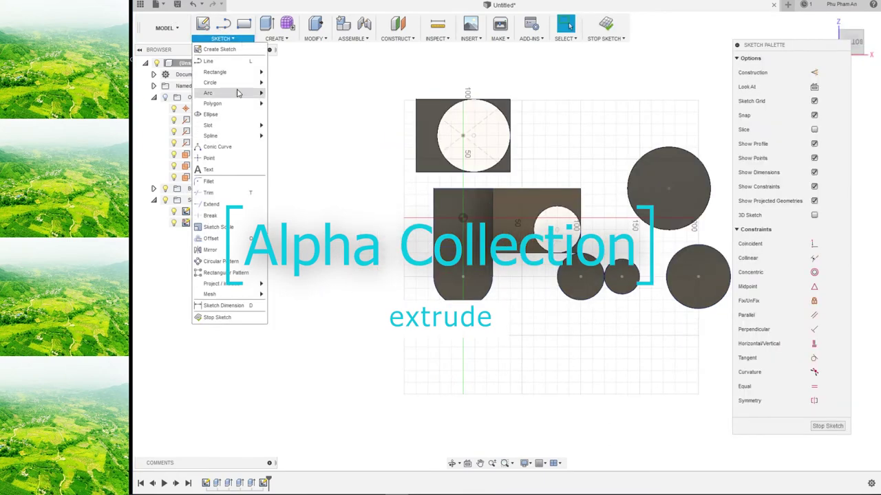
mouse_move(210, 82)
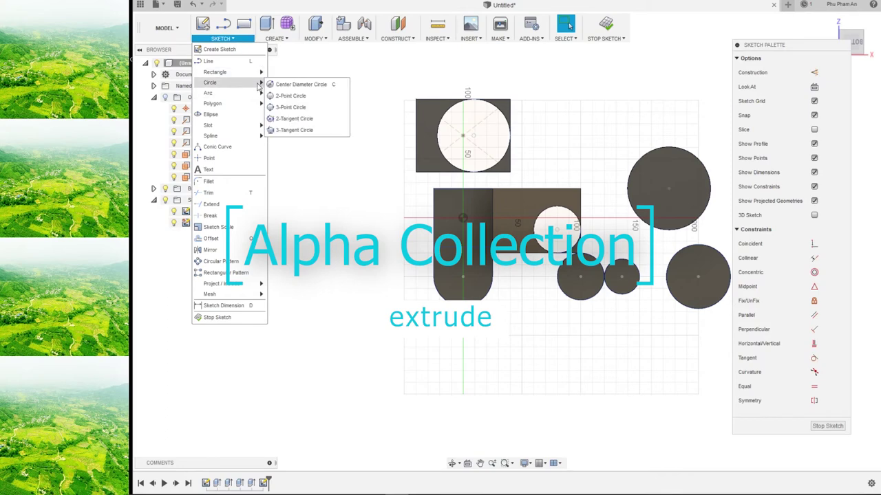
left_click(301, 83)
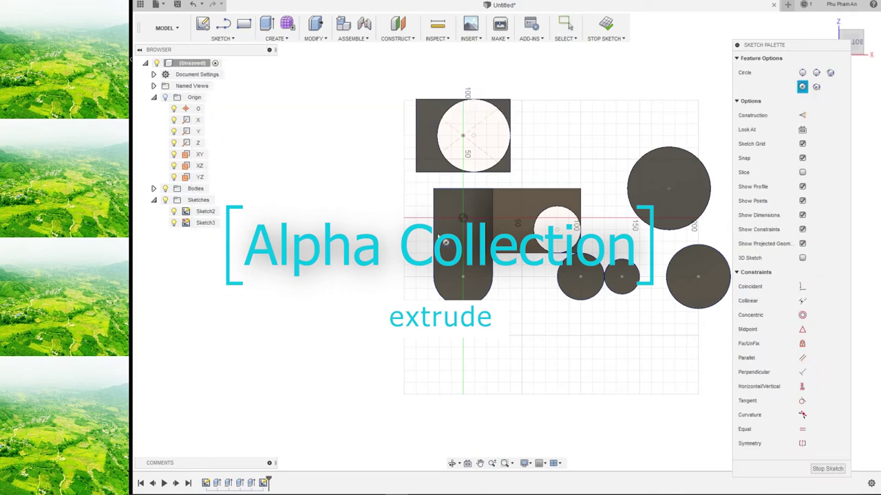
left_click(416, 230)
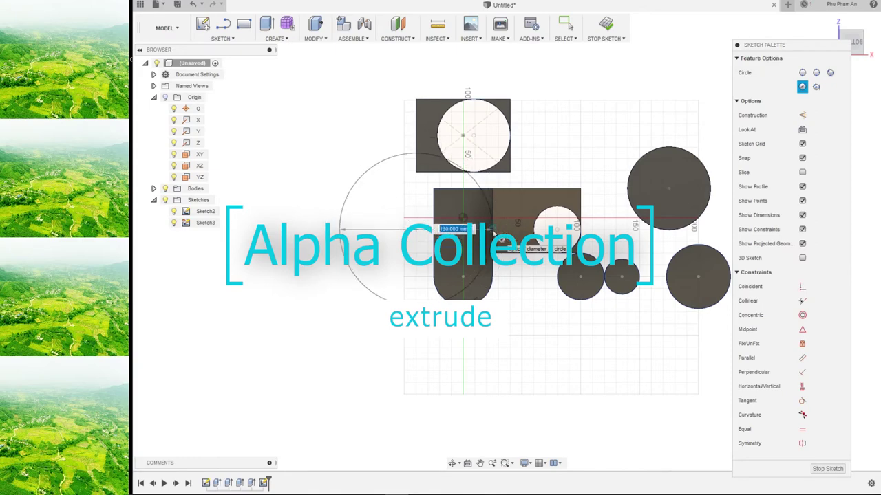
left_click(509, 223)
mouse_move(511, 222)
middle_mouse_down("shift")
mouse_move(540, 172)
mouse_move(532, 220)
mouse_move(430, 197)
mouse_move(353, 207)
middle_mouse_up("shift")
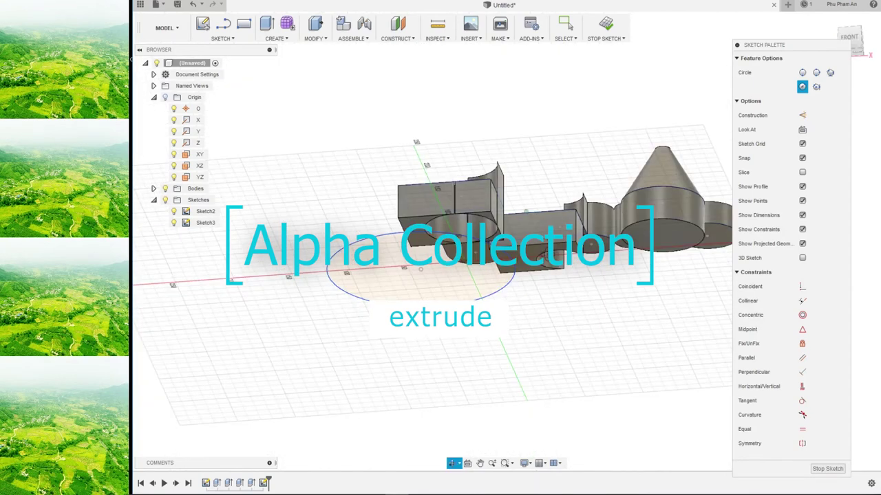
middle_click_drag(522, 275, 578, 284, "shift")
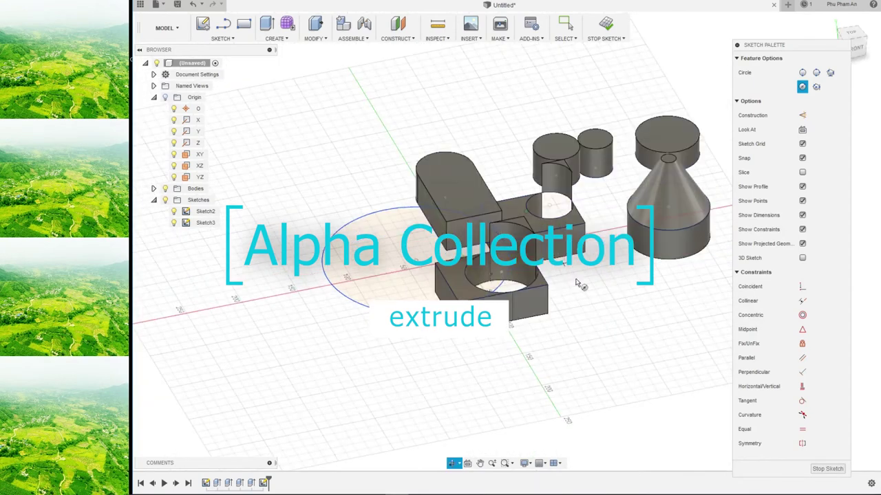
left_click(607, 25)
mouse_move(468, 292)
middle_mouse_down("shift")
mouse_move(481, 197)
mouse_move(296, 69)
middle_mouse_up("shift")
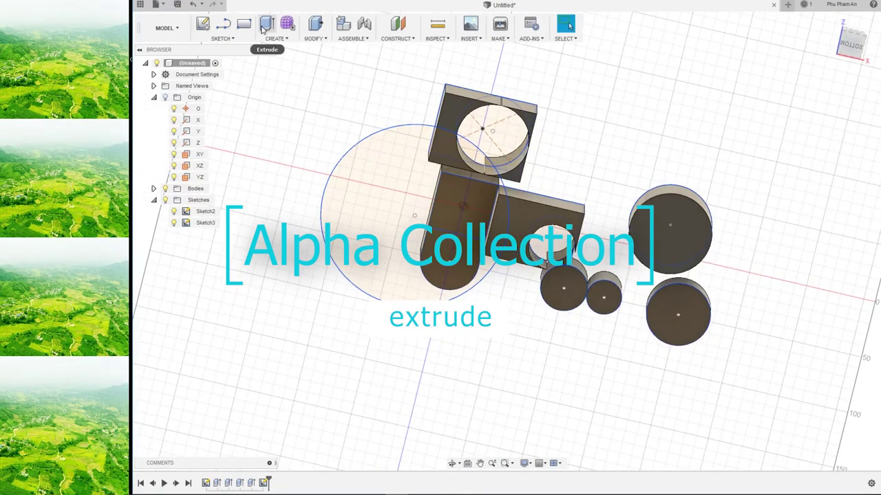
Extrude Sketch3's large circle, pulling it 30 mm down into the bodies.
left_click(266, 25)
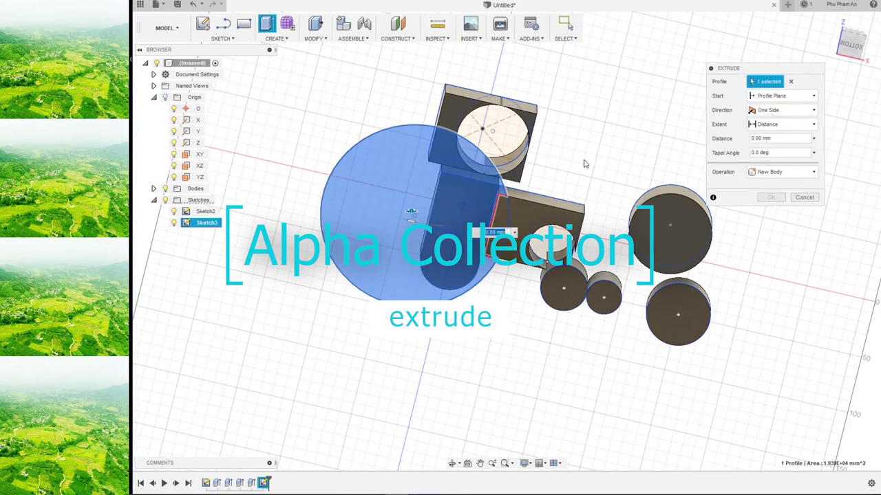
mouse_move(584, 164)
middle_mouse_down("shift")
mouse_move(576, 195)
mouse_move(600, 223)
middle_mouse_up("shift")
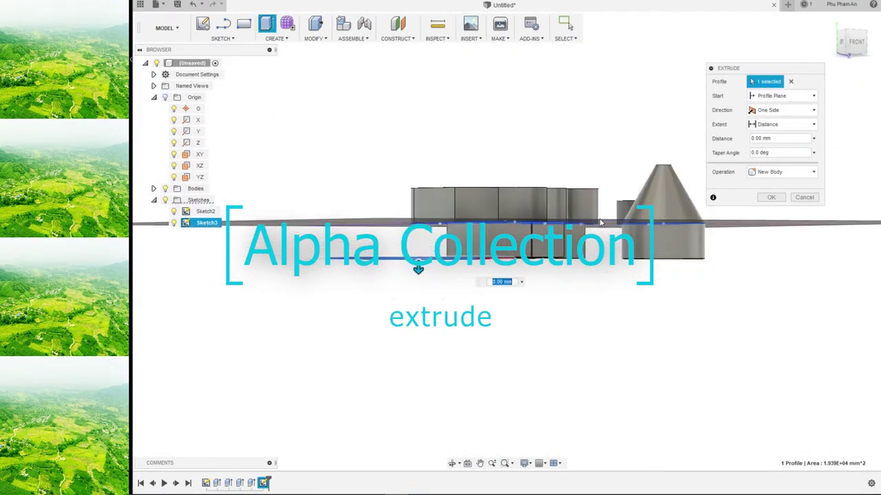
middle_click_drag(600, 222, 427, 284, "shift")
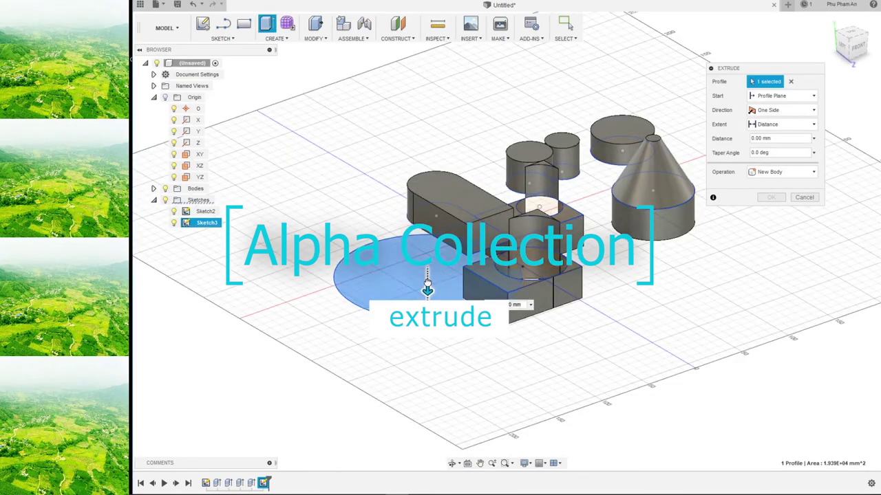
left_click_drag(427, 284, 422, 222)
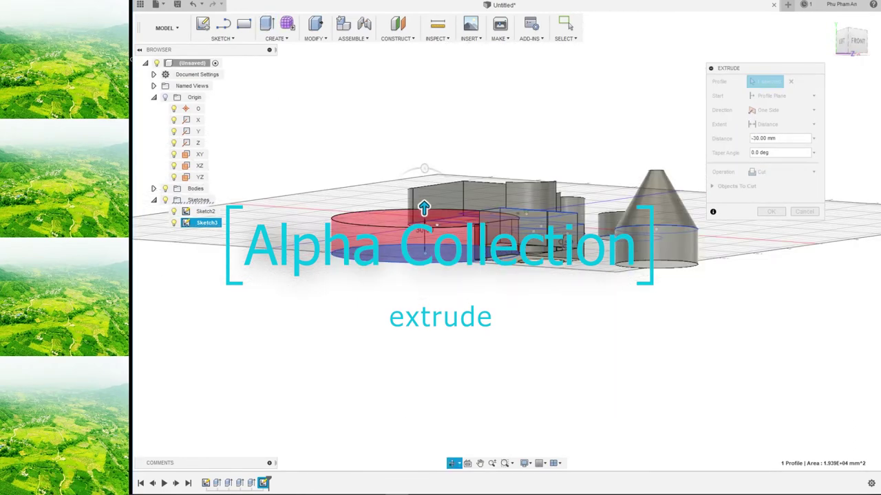
middle_click_drag(422, 222, 415, 217, "shift")
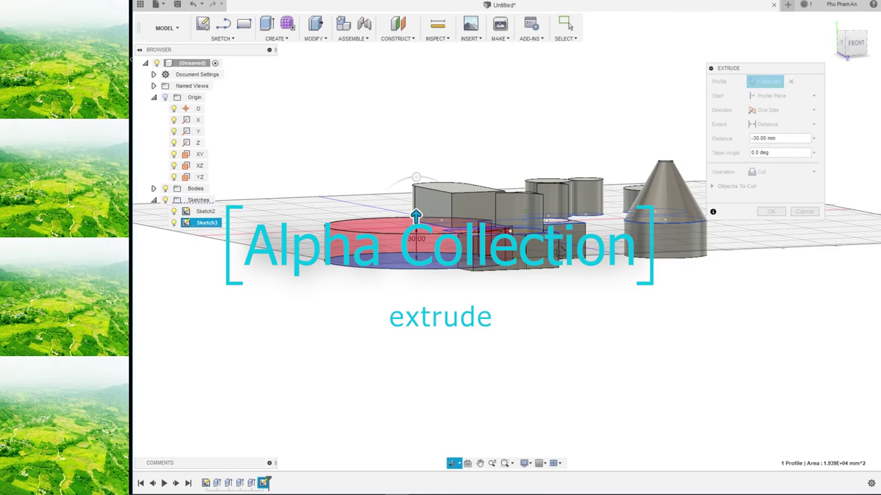
Set the operation to Intersect, deepen the extrusion to 50 mm, and confirm.
left_click(783, 172)
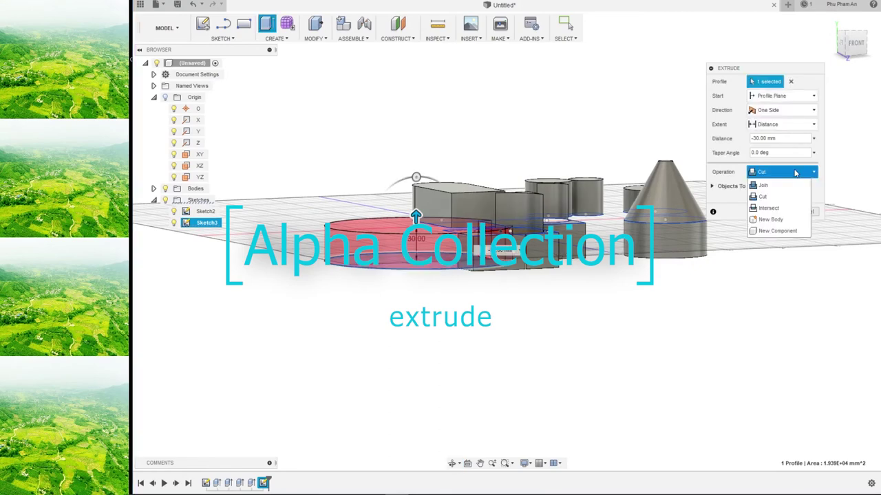
left_click(788, 209)
middle_click_drag(788, 211, 555, 270, "shift")
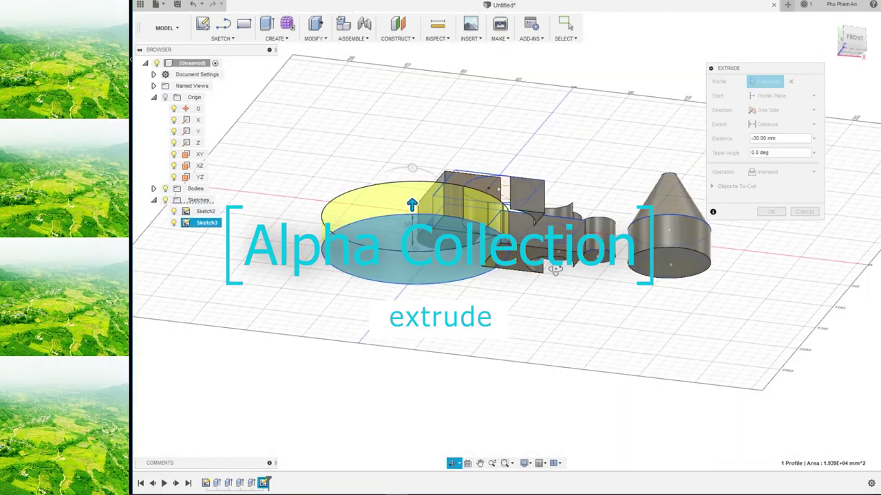
middle_click_drag(554, 269, 411, 183, "shift")
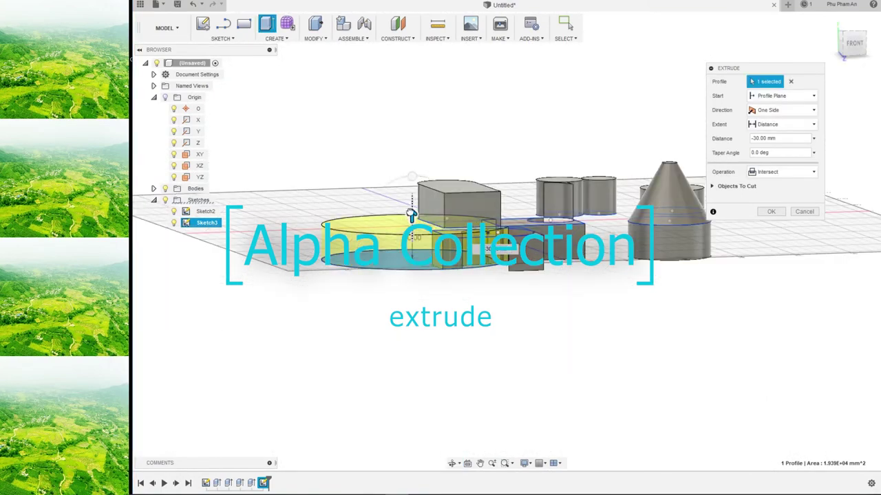
left_click_drag(412, 183, 411, 210)
middle_click_drag(411, 210, 413, 180, "shift")
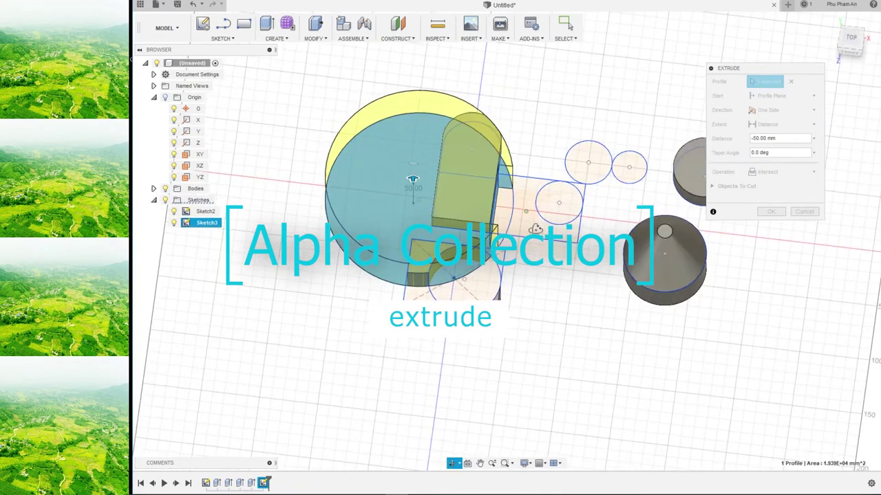
middle_click_drag(413, 179, 413, 234, "shift")
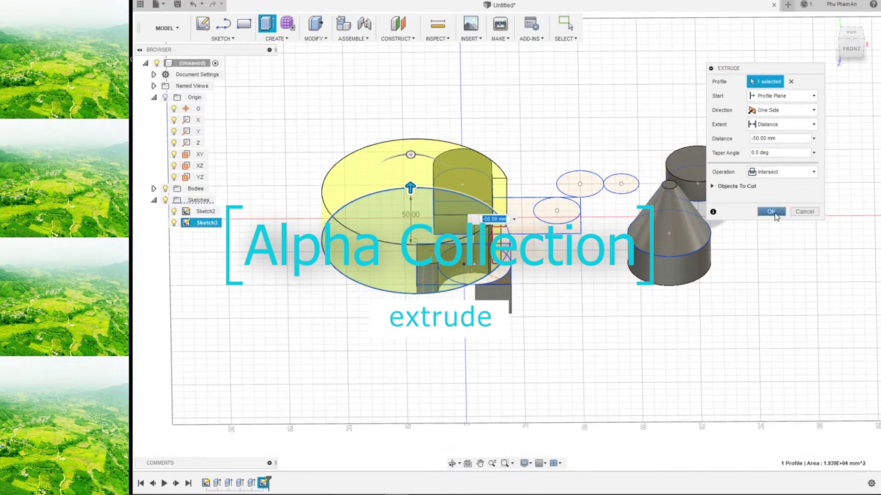
left_click(771, 212)
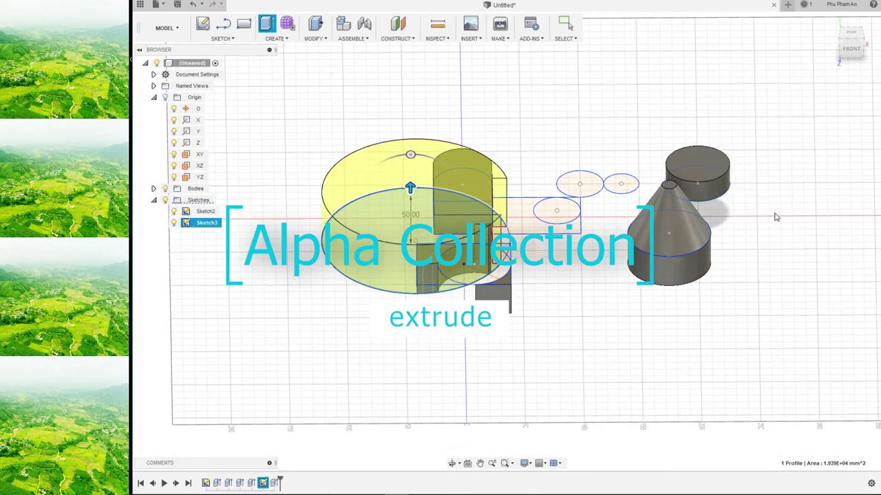
mouse_move(775, 218)
middle_mouse_down("shift")
mouse_move(561, 308)
mouse_move(580, 273)
middle_mouse_up("shift")
left_click_drag(580, 274, 552, 309)
key("Escape")
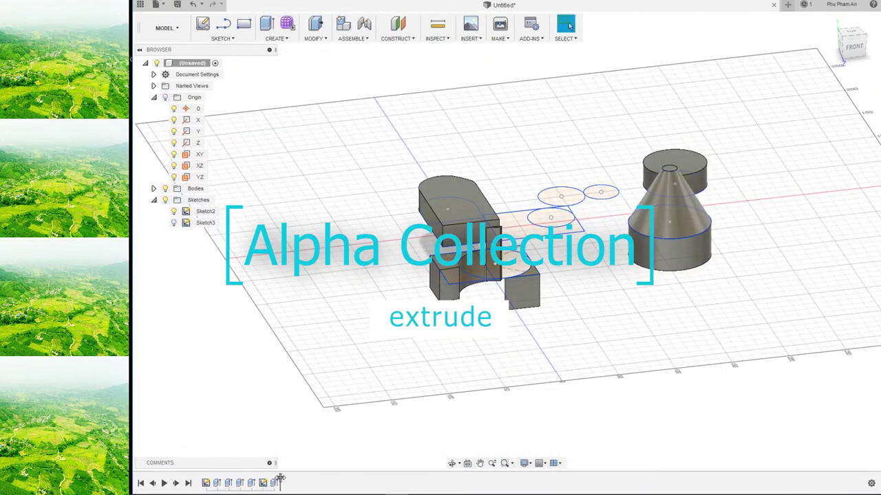
left_click_drag(280, 480, 269, 481)
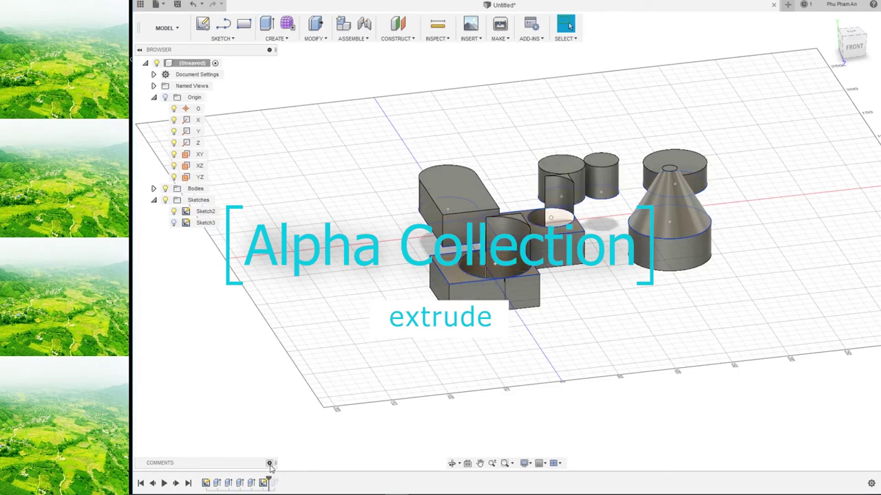
left_click_drag(269, 481, 294, 478)
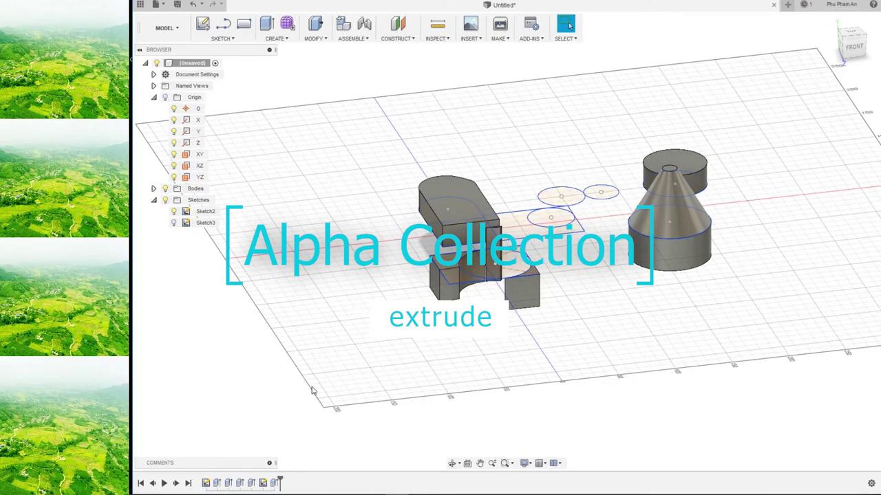
Edit the last Intersect extrusion to add a -10° taper angle.
right_click(274, 484)
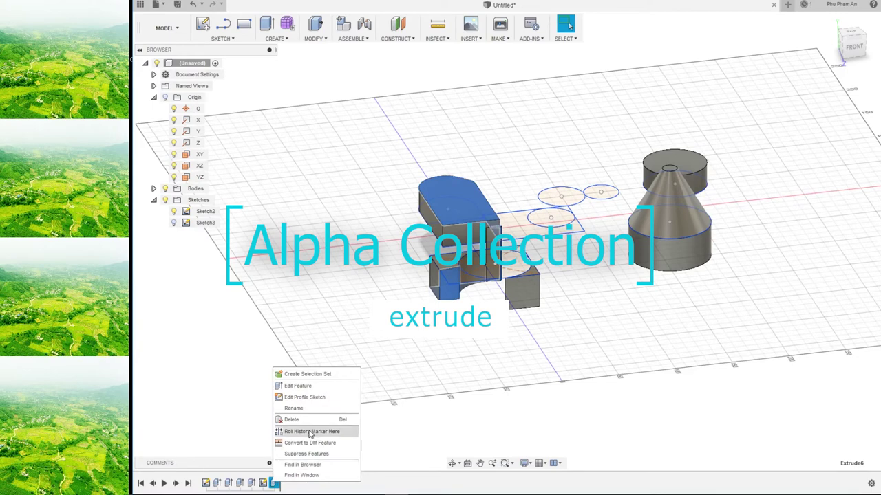
left_click(297, 385)
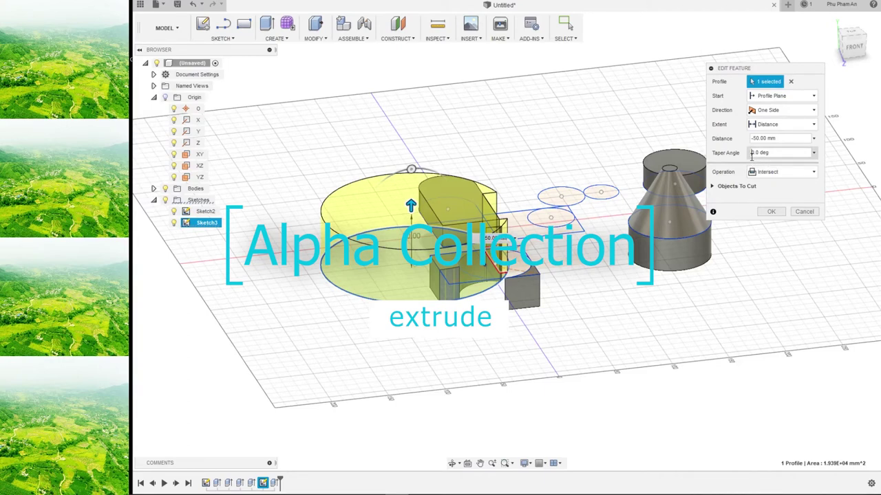
left_click(751, 154)
type("-1")
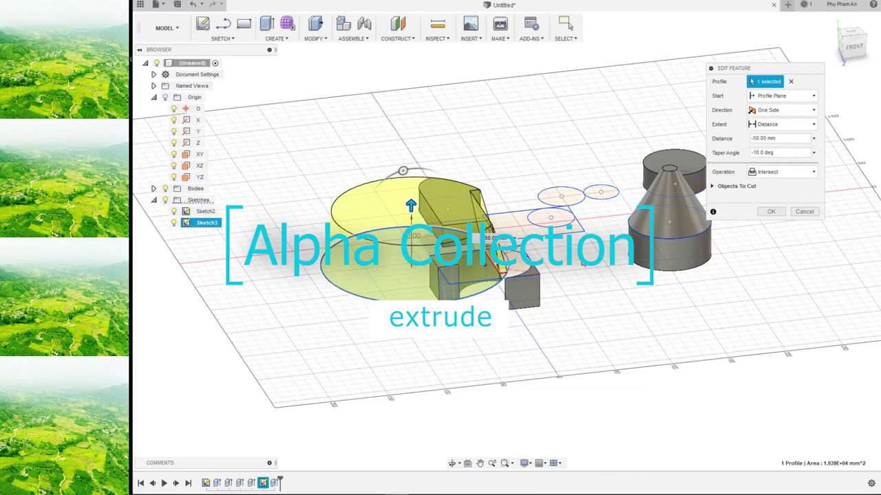
mouse_move(561, 253)
middle_mouse_down("shift")
mouse_move(556, 284)
mouse_move(561, 252)
mouse_move(507, 289)
mouse_move(561, 240)
mouse_move(558, 256)
mouse_move(573, 291)
mouse_move(561, 241)
mouse_move(578, 227)
middle_mouse_up("shift")
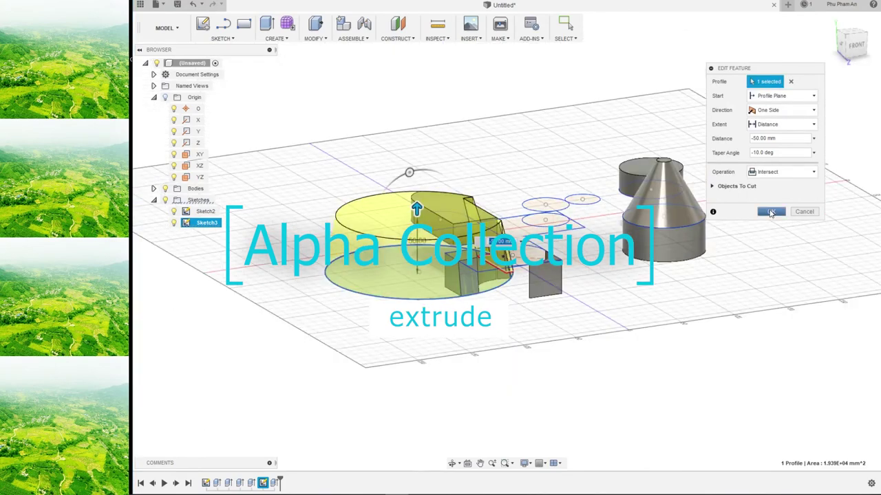
left_click(771, 212)
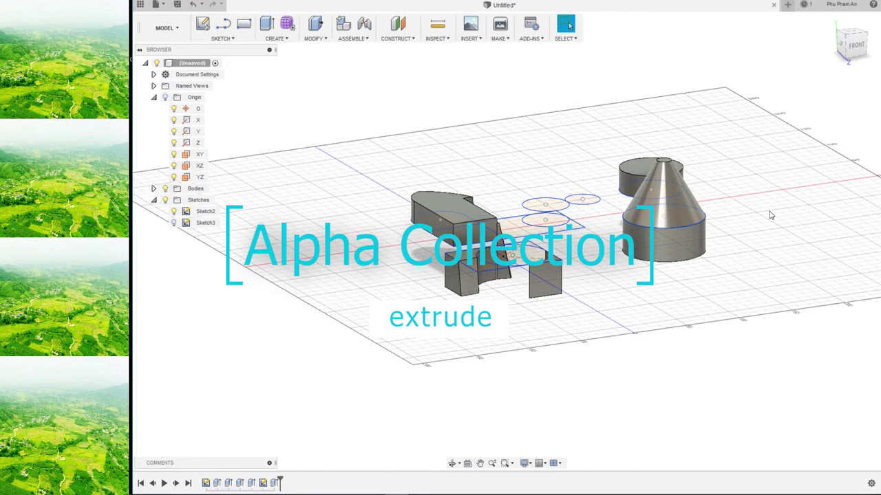
Start an extrusion of the small circle with its direction set to Two Sides.
mouse_move(583, 177)
left_mouse_down()
mouse_move(556, 197)
mouse_move(521, 160)
mouse_move(566, 178)
mouse_move(574, 205)
mouse_move(556, 196)
mouse_move(571, 206)
mouse_move(569, 191)
mouse_move(610, 205)
left_mouse_up()
mouse_move(610, 204)
middle_mouse_down()
mouse_move(577, 235)
mouse_move(349, 239)
middle_mouse_up()
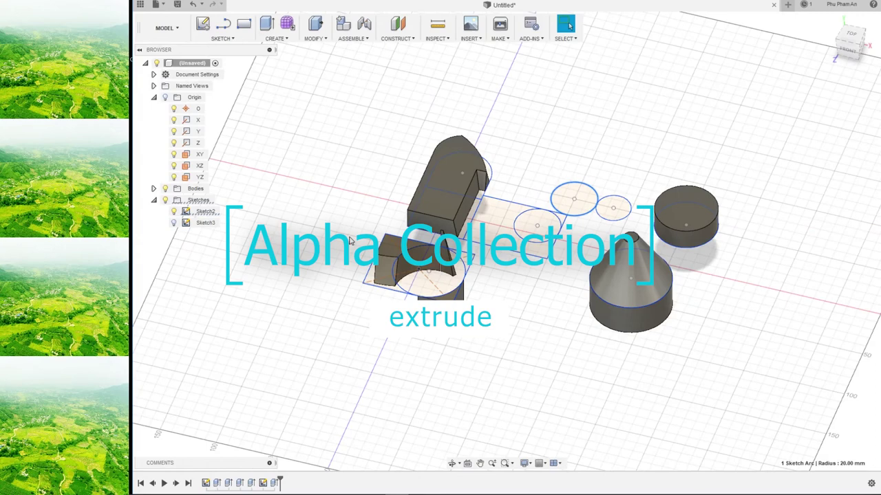
left_click(267, 24)
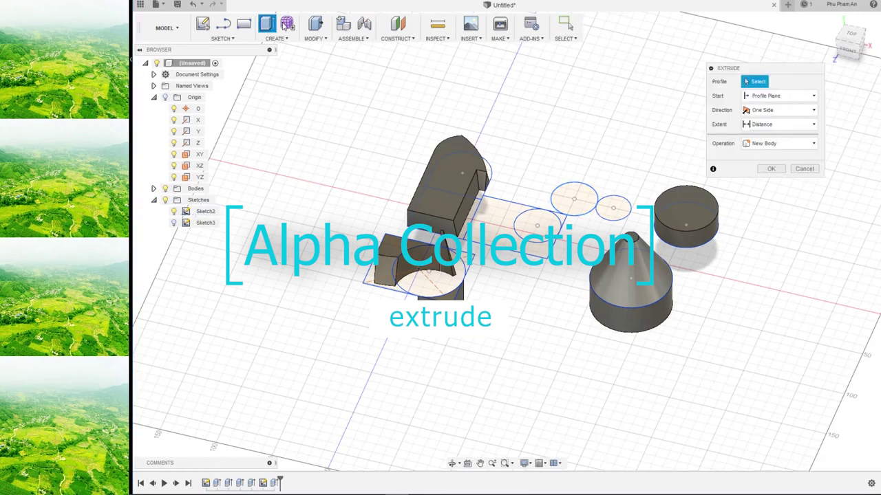
left_click(588, 200)
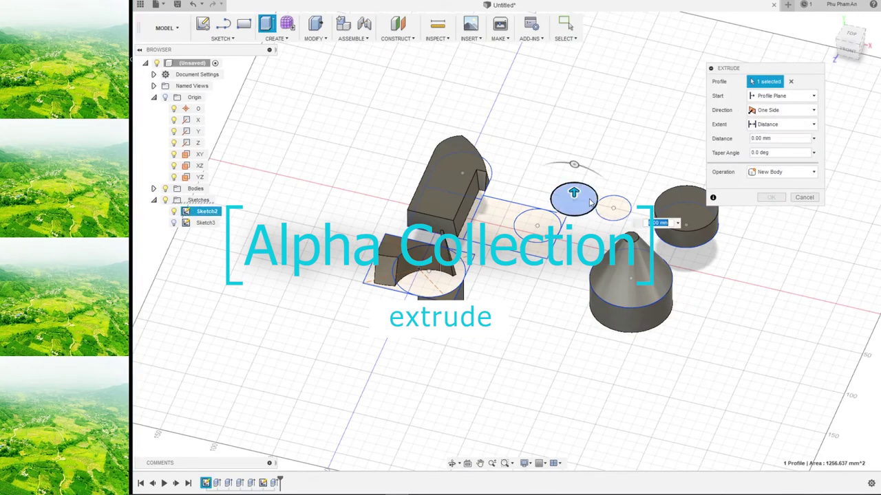
left_click(775, 111)
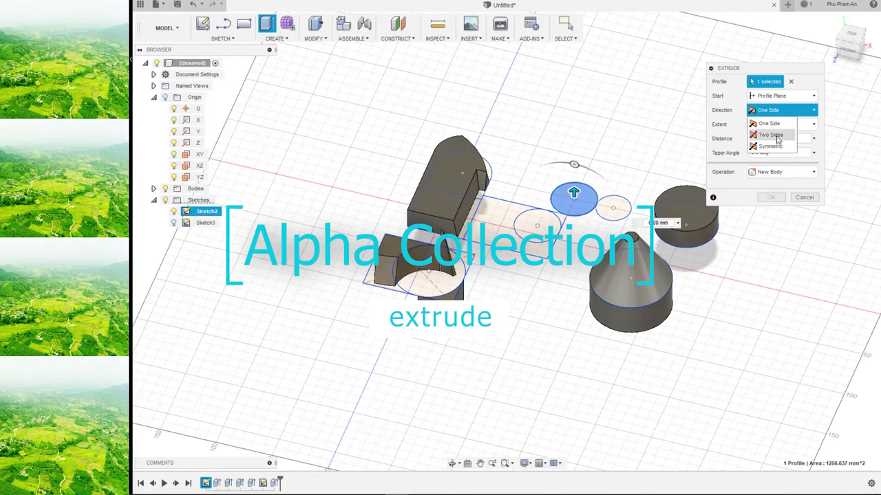
left_click(777, 137)
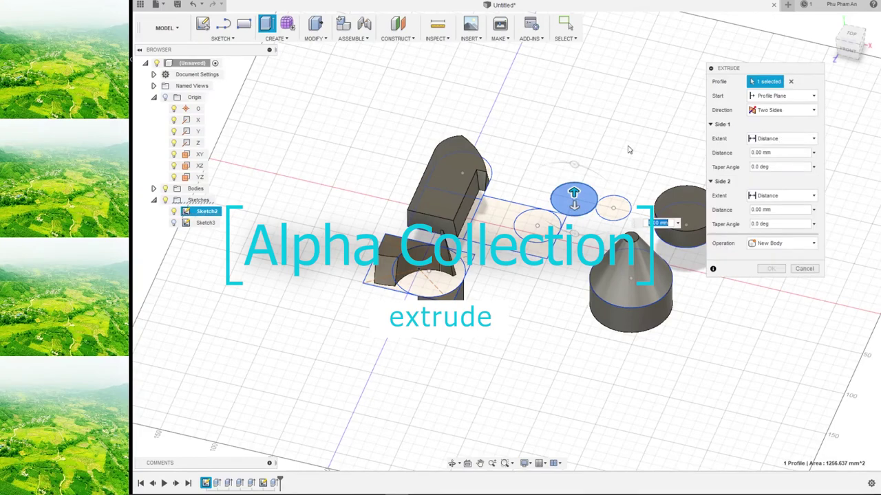
Set Side 1 distance to 20 mm and Side 2 distance to 30 mm.
middle_click_drag(628, 150, 637, 132, "shift")
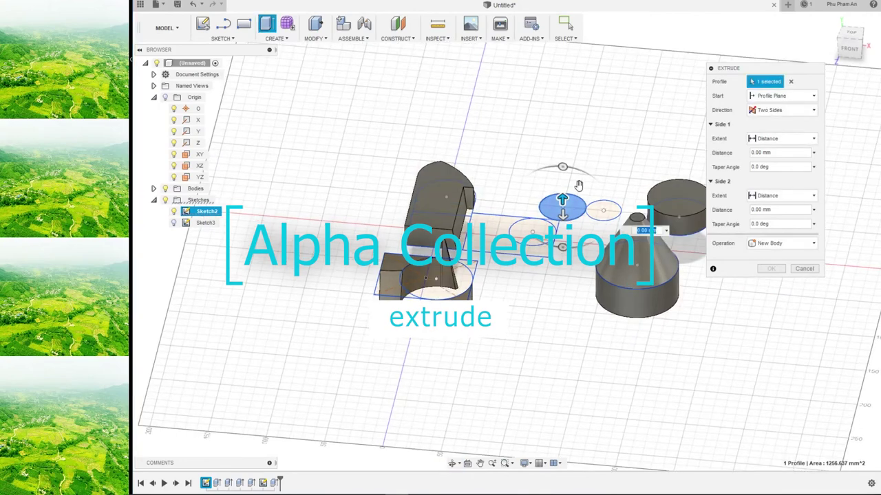
left_click(750, 152)
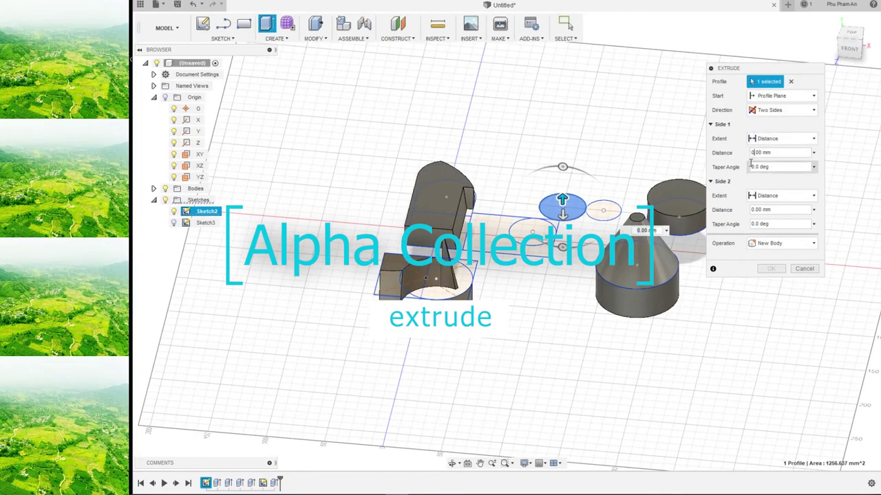
type("20")
key("Tab")
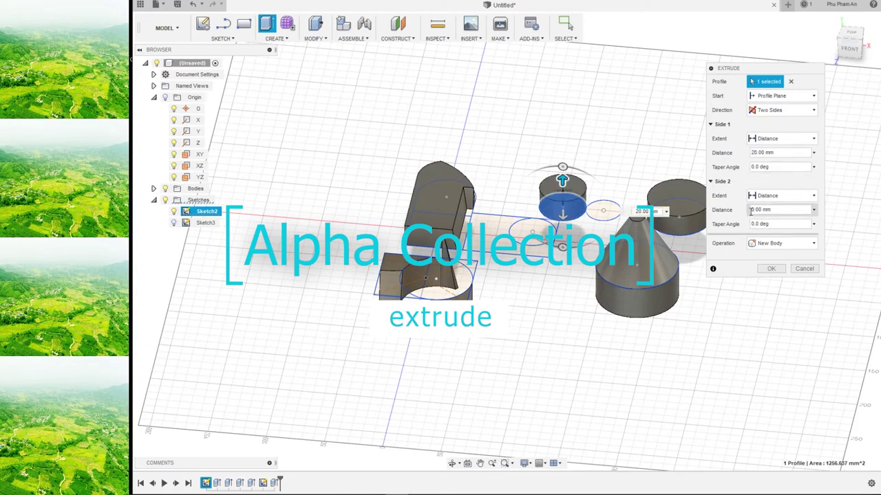
type("30")
mouse_move(585, 262)
middle_mouse_down("shift")
mouse_move(582, 279)
mouse_move(578, 262)
middle_mouse_up("shift")
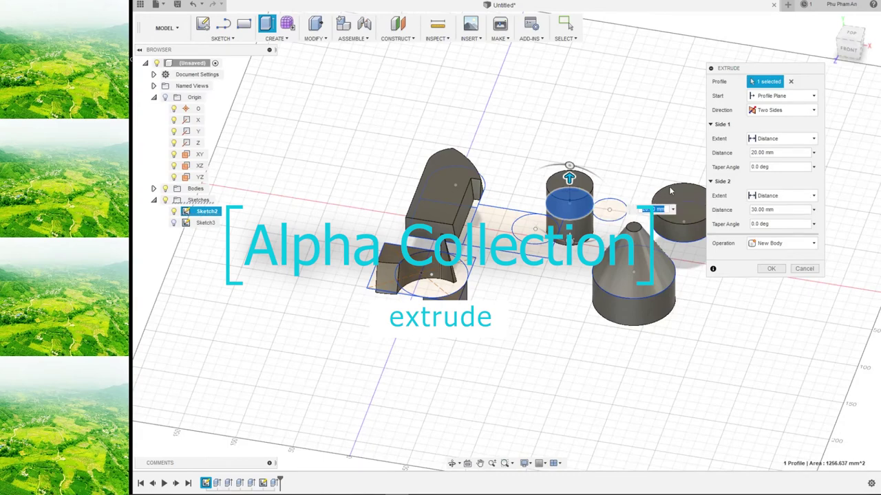
left_click(771, 113)
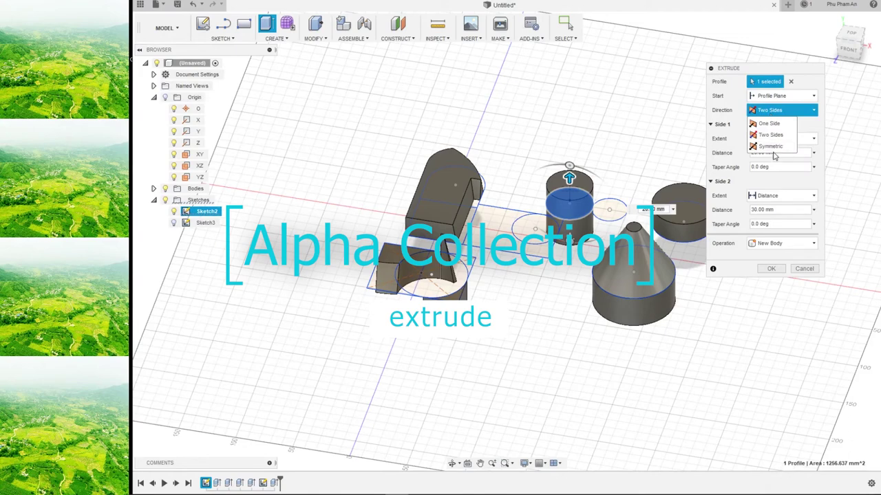
Switch the extrusion direction to Symmetric and enter a 10 mm distance.
left_click(772, 146)
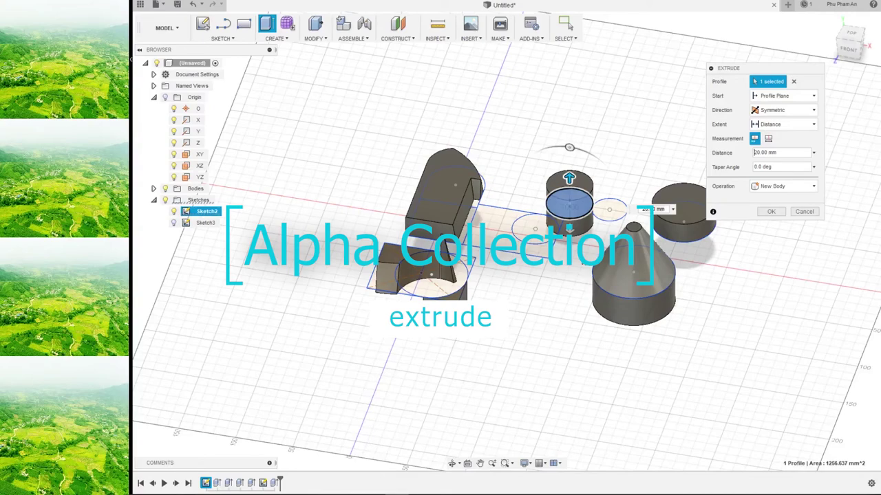
middle_click_drag(573, 296, 574, 259, "shift")
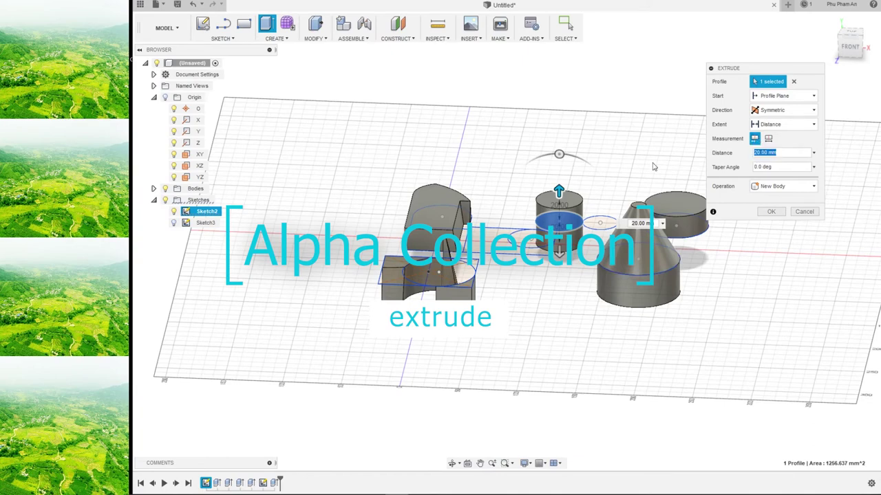
middle_click_drag(654, 166, 605, 206, "shift")
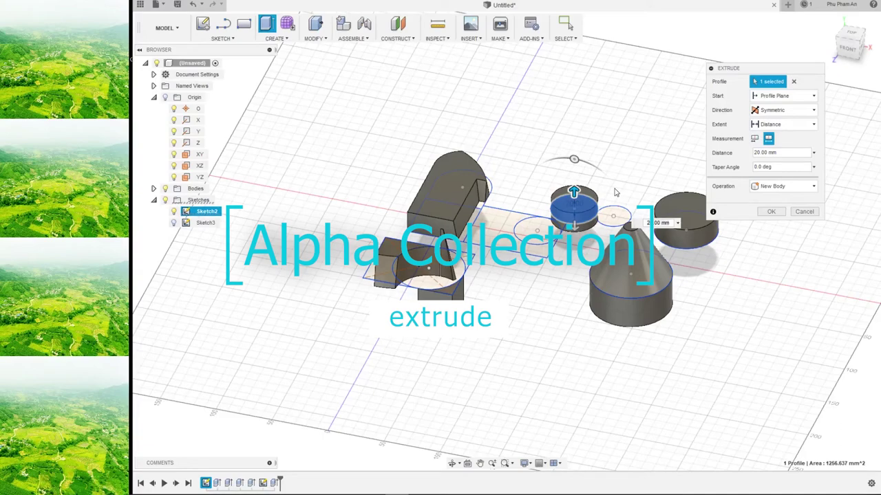
mouse_move(615, 192)
middle_mouse_down("shift")
mouse_move(616, 184)
mouse_move(586, 210)
middle_mouse_up("shift")
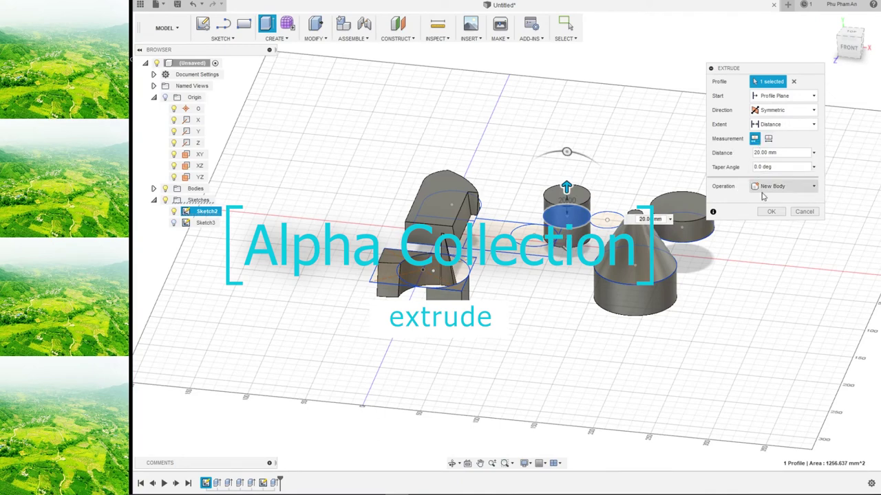
type("10")
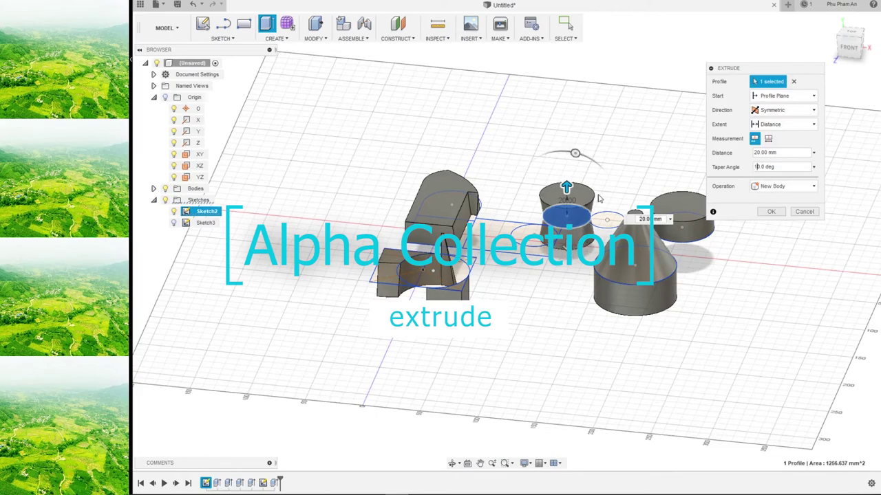
middle_click_drag(598, 198, 688, 180, "shift")
Set the taper angle to -15°, keep the profile-plane start, and commit the body.
left_click(764, 167)
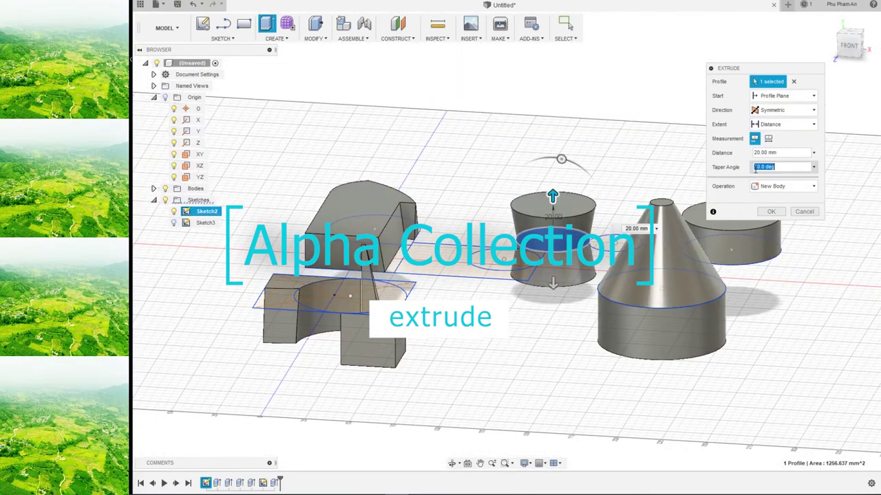
left_click(756, 168)
type("-1")
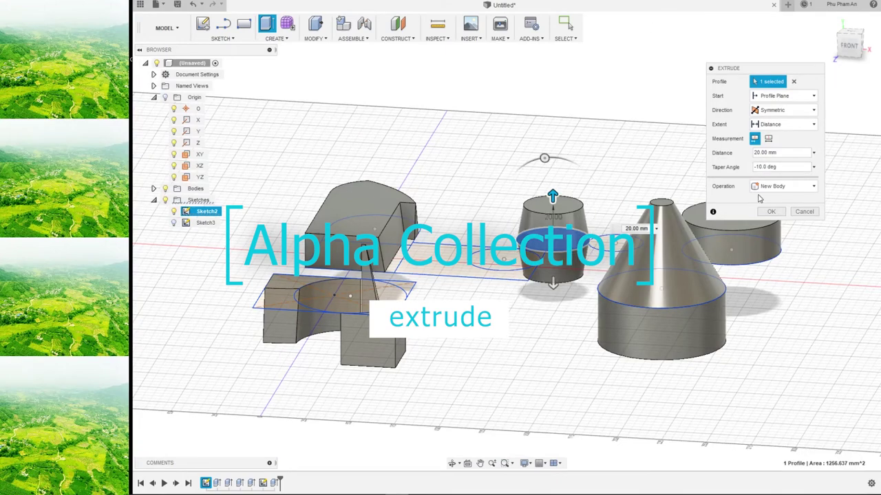
mouse_move(585, 207)
middle_mouse_down("shift")
mouse_move(576, 203)
mouse_move(646, 199)
mouse_move(761, 170)
middle_mouse_up("shift")
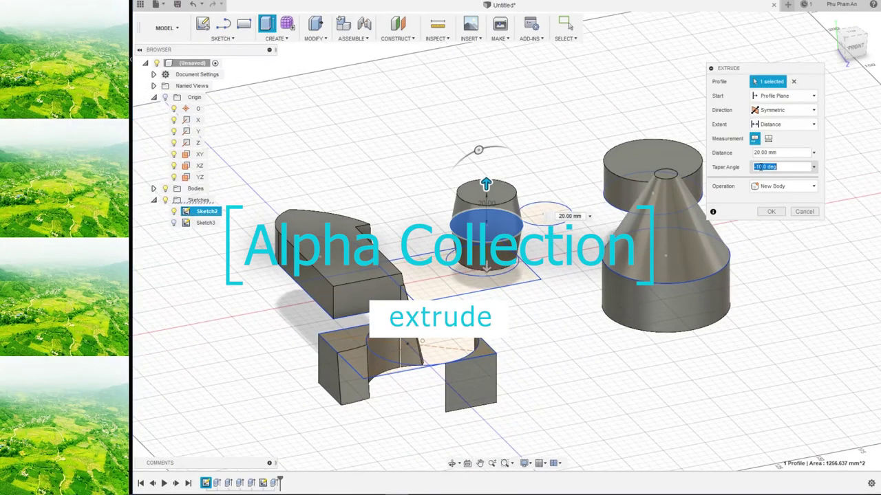
left_click(761, 168)
left_click_drag(760, 168, 758, 168)
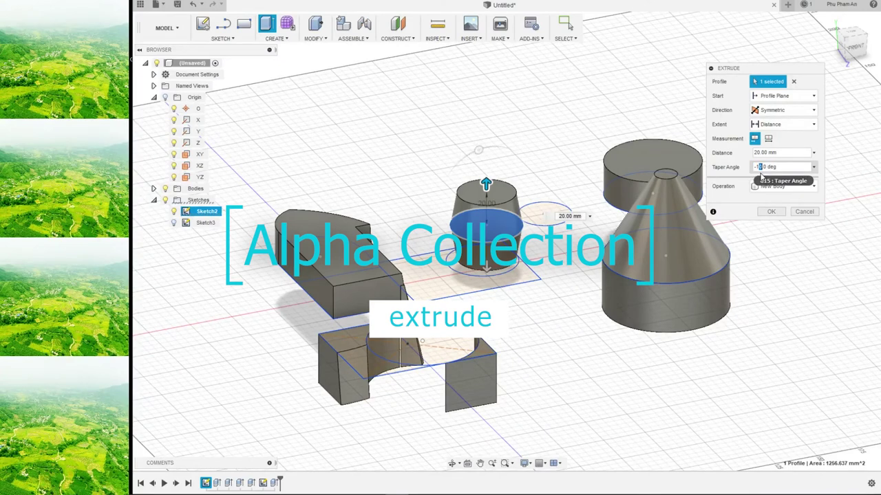
type("5.")
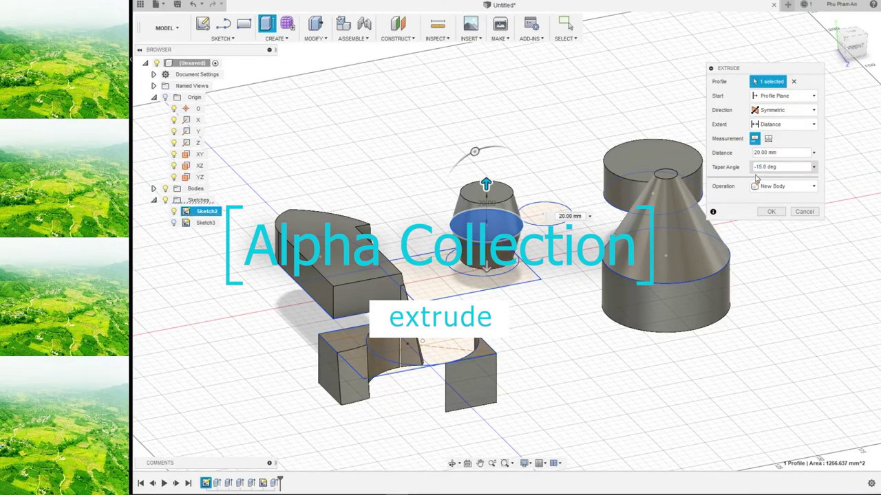
mouse_move(569, 230)
middle_mouse_down("shift")
mouse_move(544, 241)
mouse_move(695, 226)
mouse_move(755, 200)
middle_mouse_up("shift")
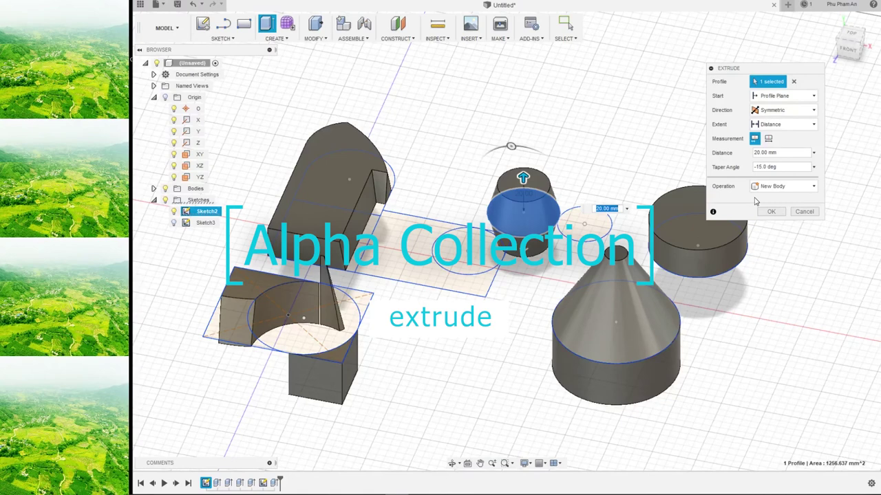
left_click(781, 96)
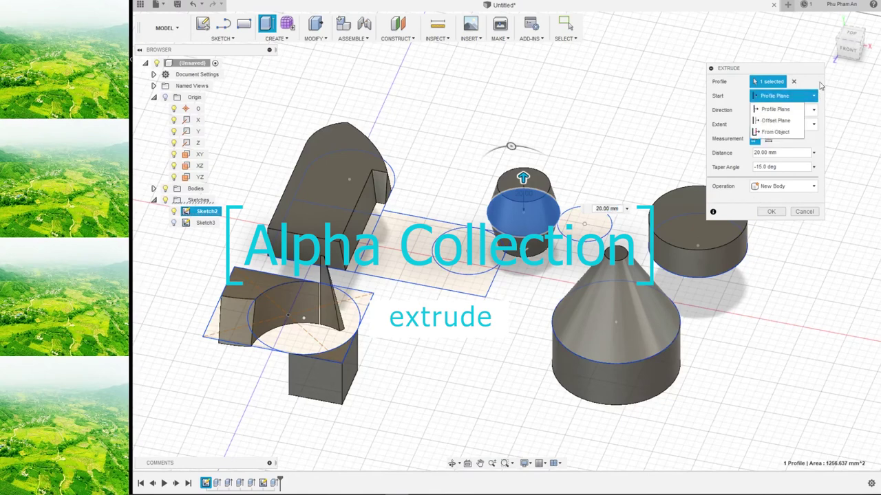
left_click(820, 84)
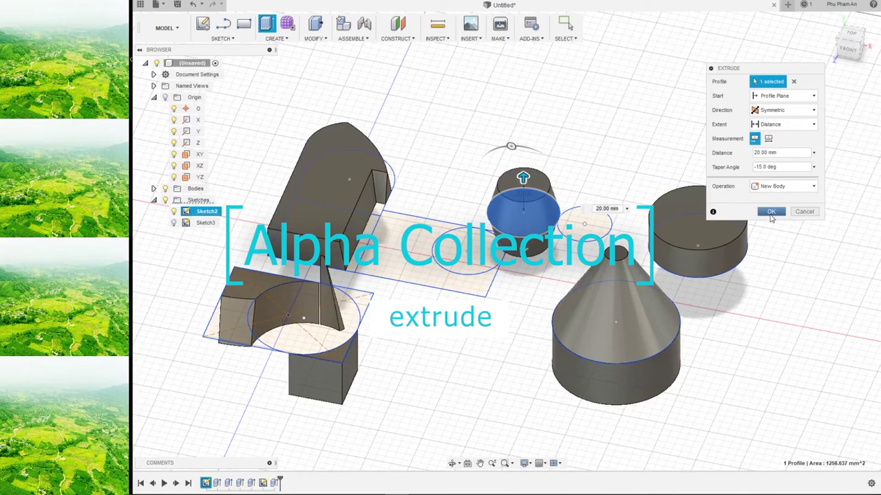
left_click(771, 212)
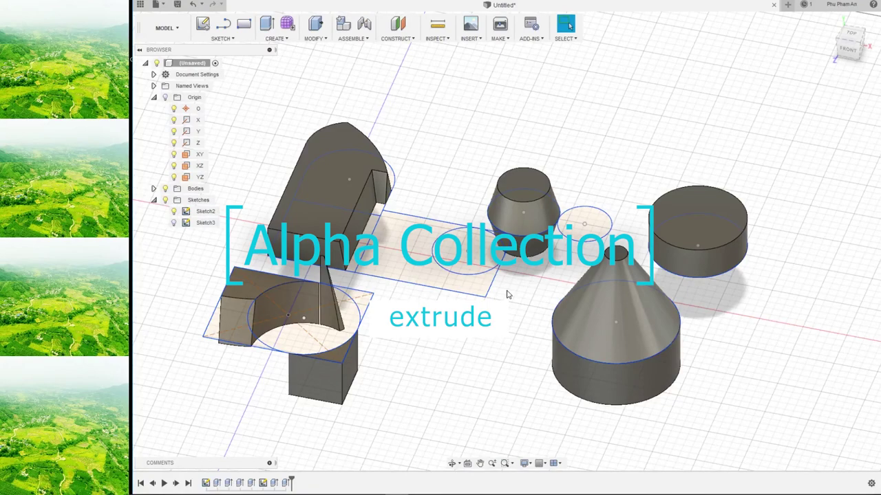
Reframe the finished bodies and launch a new Extrude with the E shortcut.
mouse_move(507, 294)
middle_mouse_down("shift")
mouse_move(485, 291)
mouse_move(627, 231)
mouse_move(607, 283)
mouse_move(620, 271)
mouse_move(620, 300)
mouse_move(607, 225)
mouse_move(623, 195)
mouse_move(543, 211)
mouse_move(623, 256)
mouse_move(622, 214)
middle_mouse_up("shift")
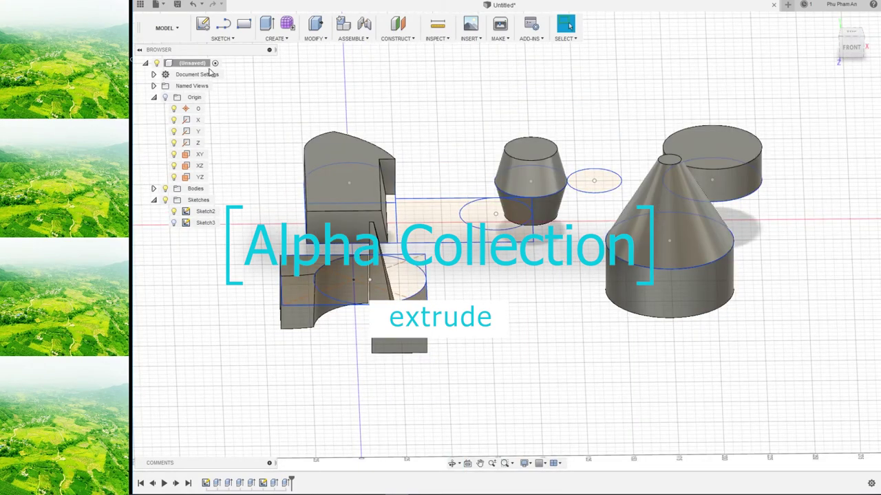
left_click(222, 39)
left_click(222, 40)
key("e")
mouse_move(687, 142)
middle_mouse_down()
mouse_move(578, 135)
mouse_move(575, 159)
mouse_move(564, 131)
mouse_move(572, 165)
middle_mouse_up()
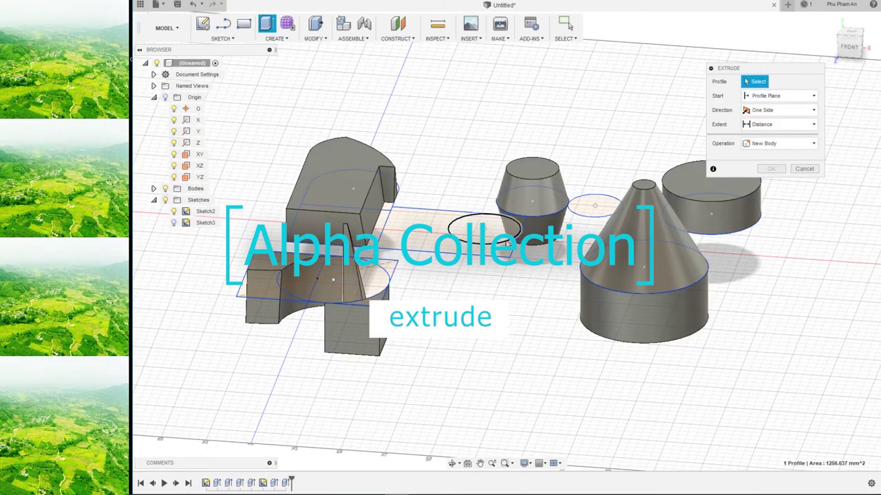
Extrude the front middle circle To Object, stopping at the chosen face beneath.
left_click(485, 227)
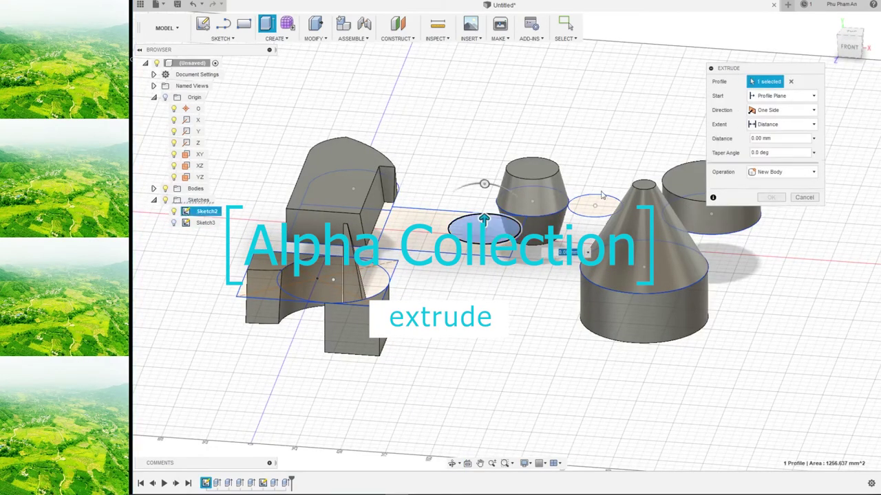
left_click(780, 98)
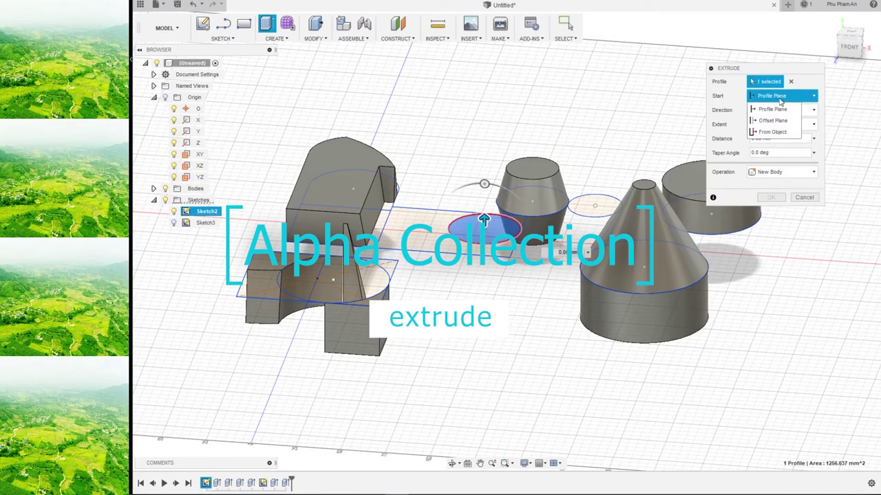
left_click(780, 101)
left_click(776, 125)
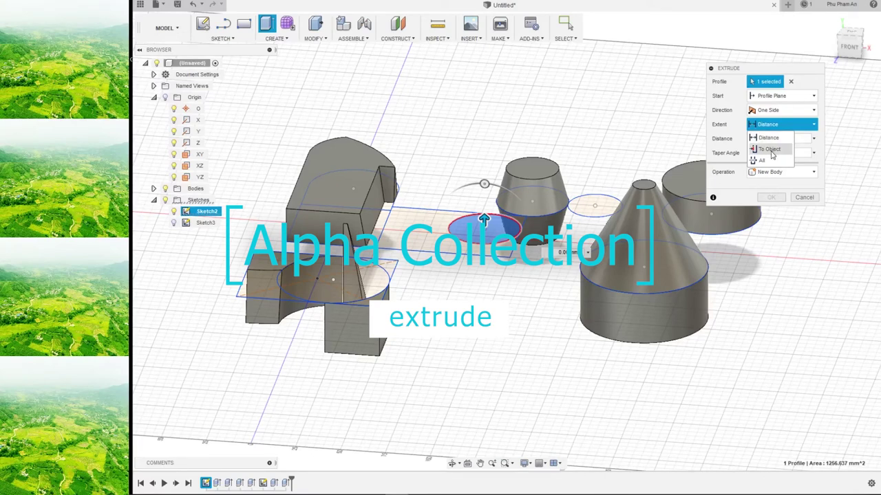
left_click(771, 151)
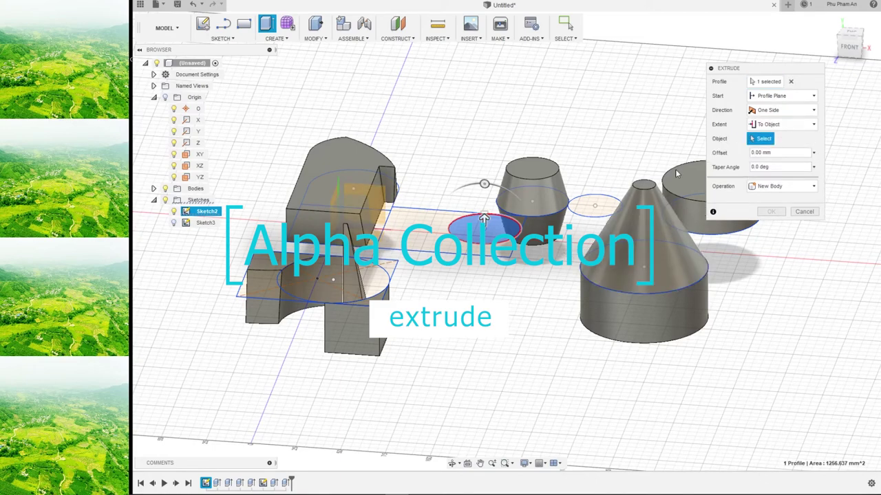
middle_click_drag(676, 174, 530, 302, "shift")
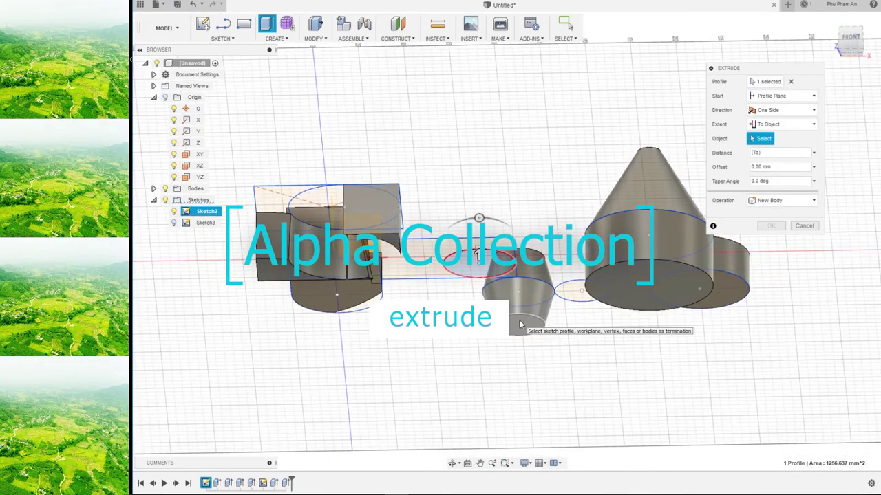
left_click(520, 325)
mouse_move(542, 246)
middle_mouse_down("shift")
mouse_move(557, 223)
mouse_move(554, 254)
middle_mouse_up("shift")
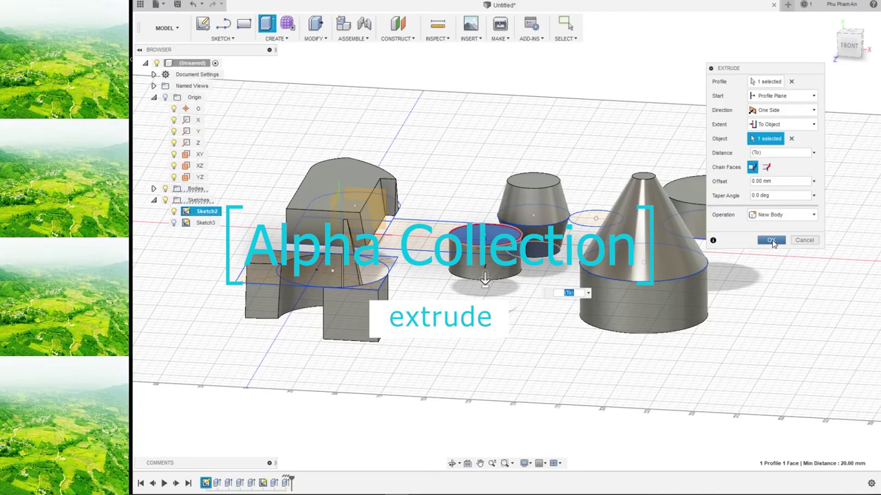
left_click(771, 241)
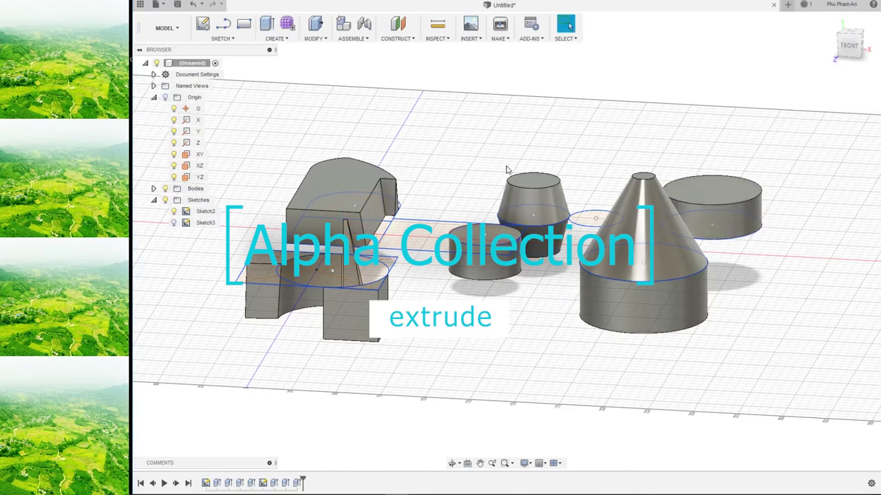
Orbit and pan to reframe the model from a higher viewpoint.
mouse_move(564, 249)
middle_mouse_down("shift")
mouse_move(564, 271)
mouse_move(477, 270)
mouse_move(484, 215)
mouse_move(437, 270)
middle_mouse_up("shift")
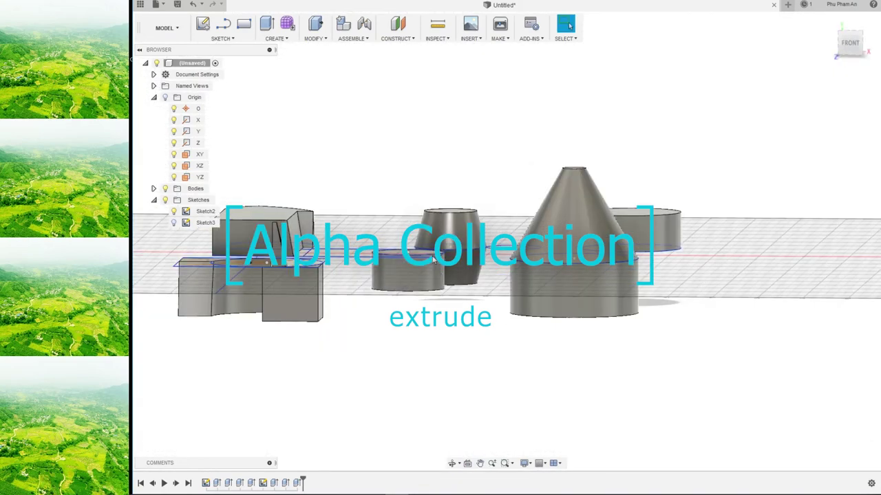
mouse_move(478, 258)
middle_mouse_down()
mouse_move(569, 214)
mouse_move(560, 226)
middle_mouse_up()
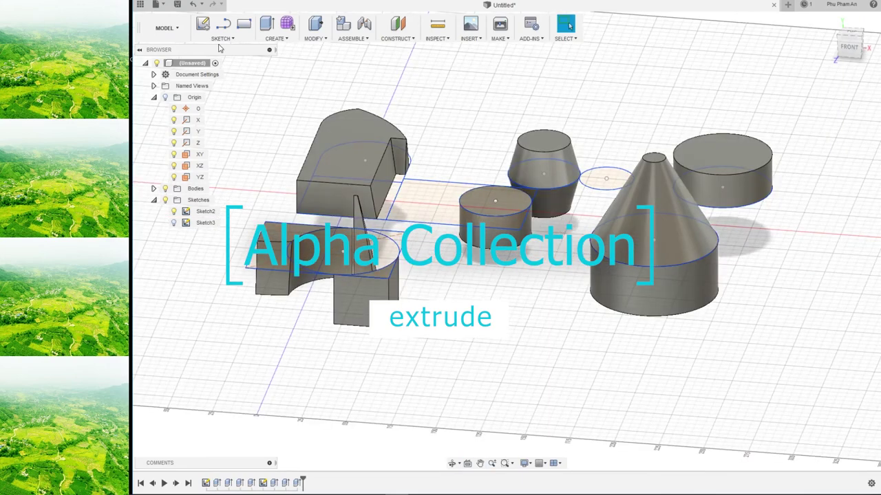
middle_click_drag(575, 145, 574, 161)
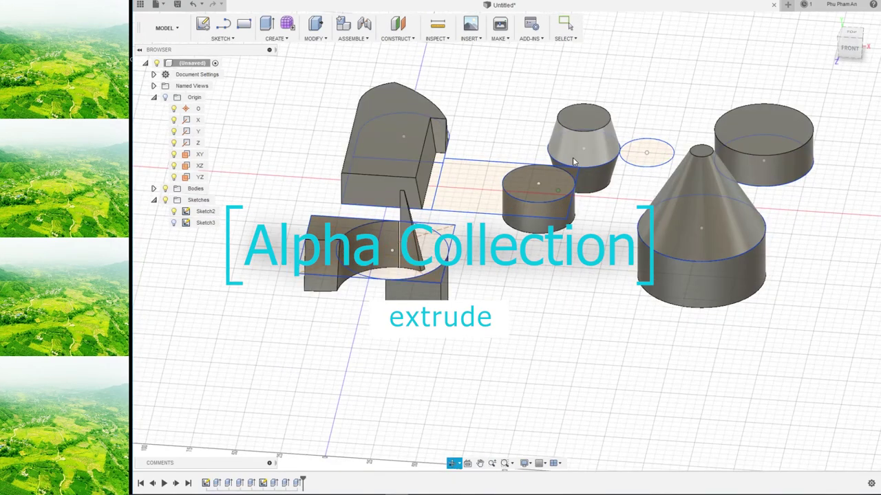
Extrude the small circle on the cone's tip with All extent as a Cut.
left_click(269, 25)
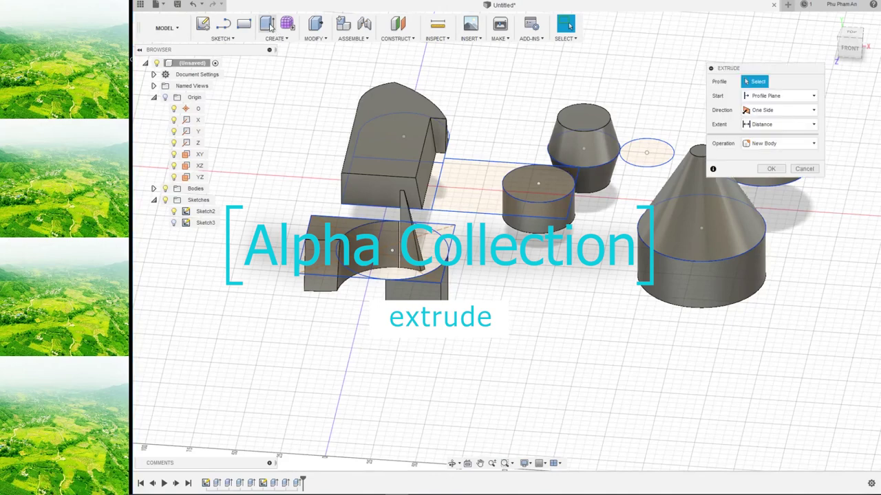
left_click_drag(755, 69, 537, 82)
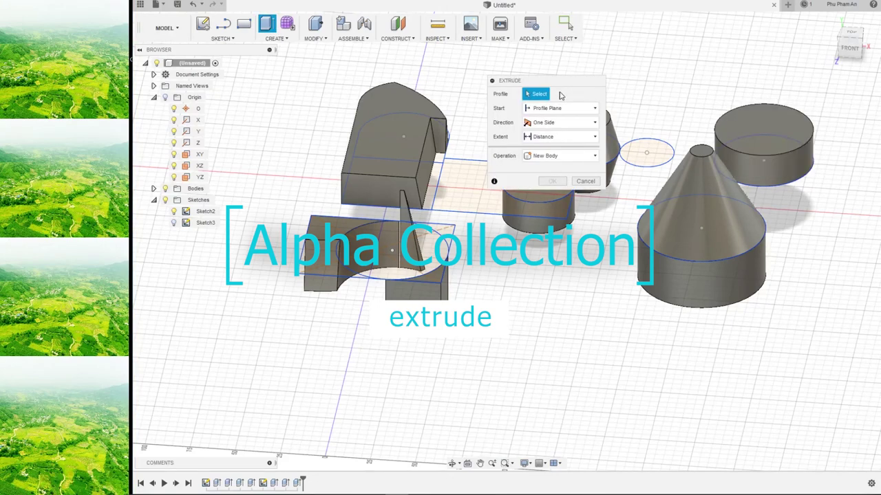
left_click(702, 152)
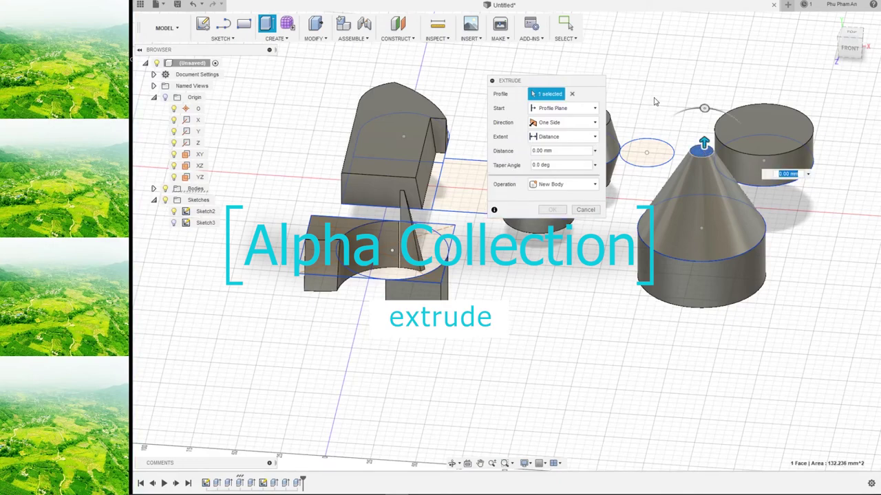
middle_click_drag(655, 102, 609, 108)
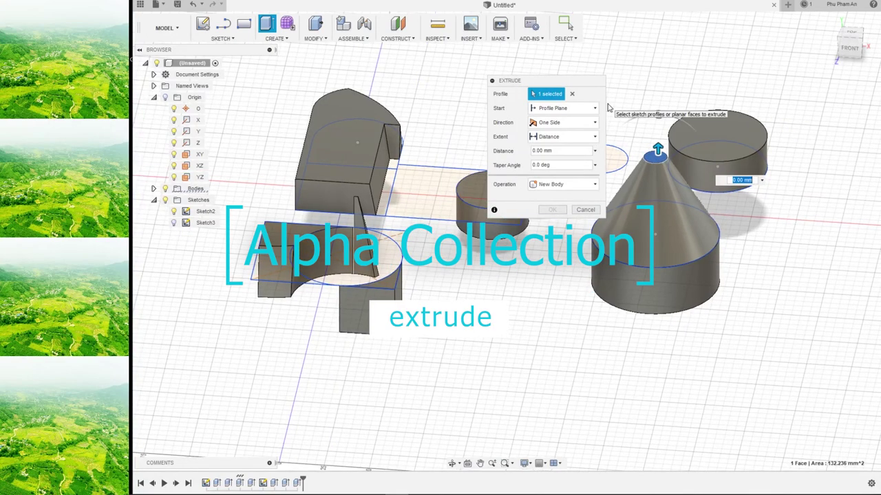
left_click_drag(531, 80, 450, 73)
left_click(276, 38)
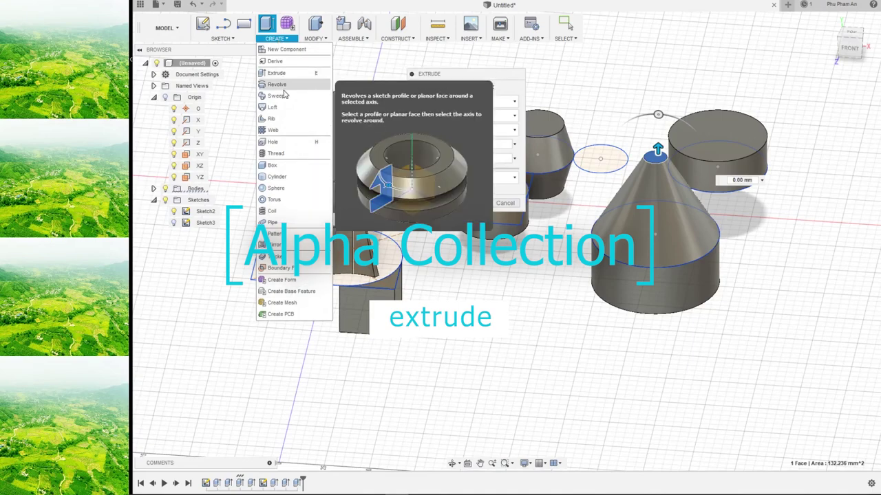
left_click(493, 78)
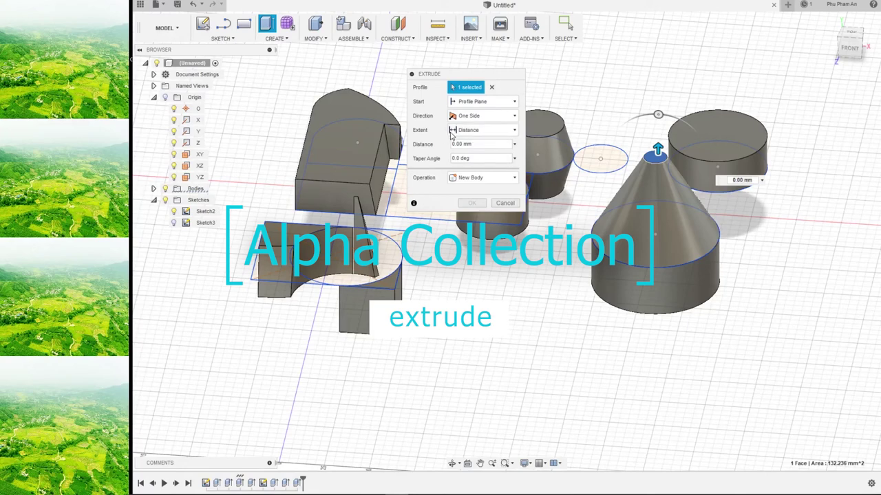
left_click(473, 131)
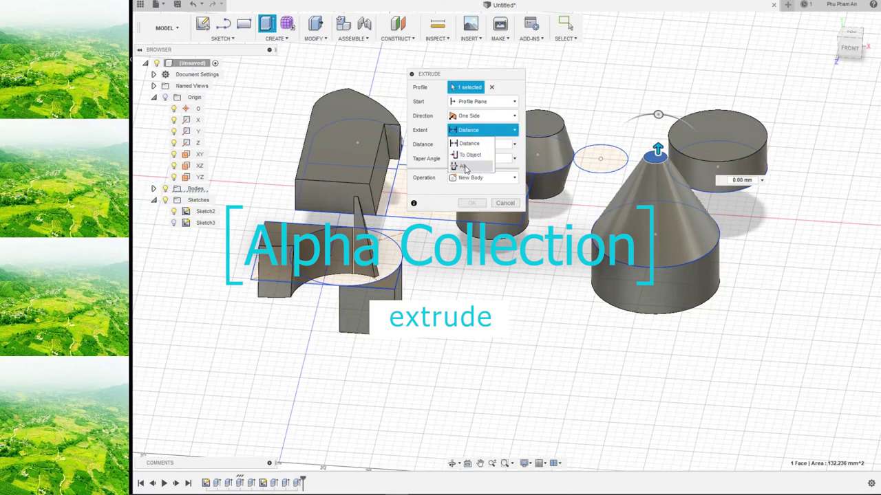
left_click(465, 166)
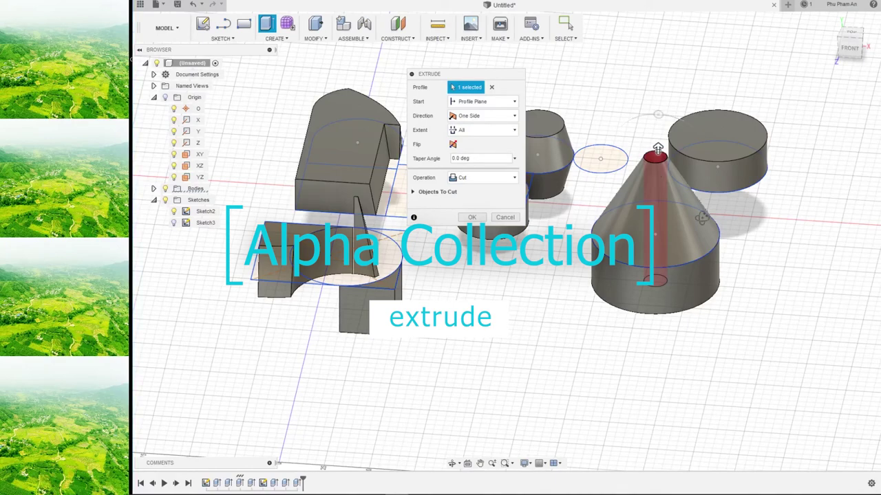
Give the through-cut a 10° taper, keep it as Cut, and commit it.
mouse_move(655, 171)
middle_mouse_down("shift")
mouse_move(687, 178)
mouse_move(682, 92)
mouse_move(674, 206)
middle_mouse_up("shift")
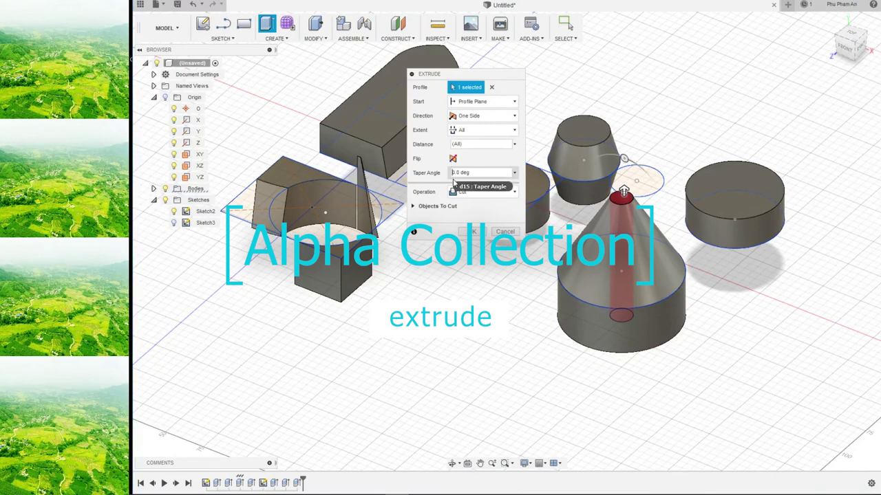
type("10")
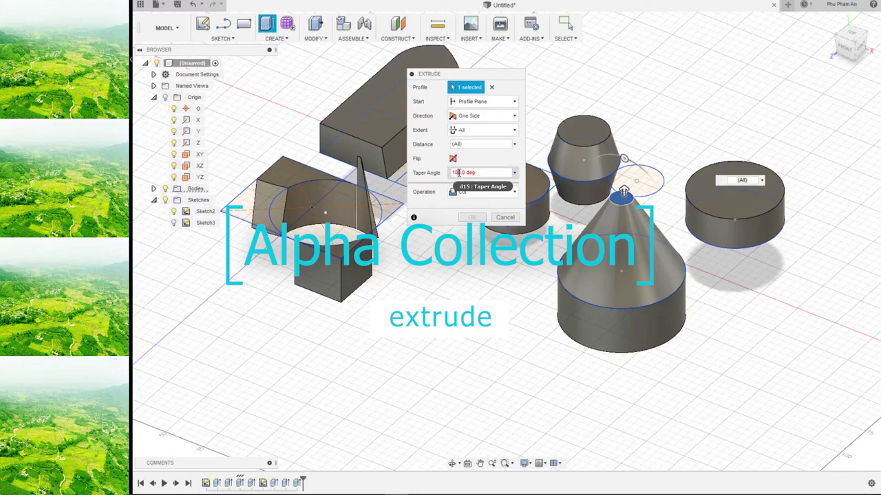
key("BackSpace")
middle_click_drag(458, 173, 413, 231, "shift")
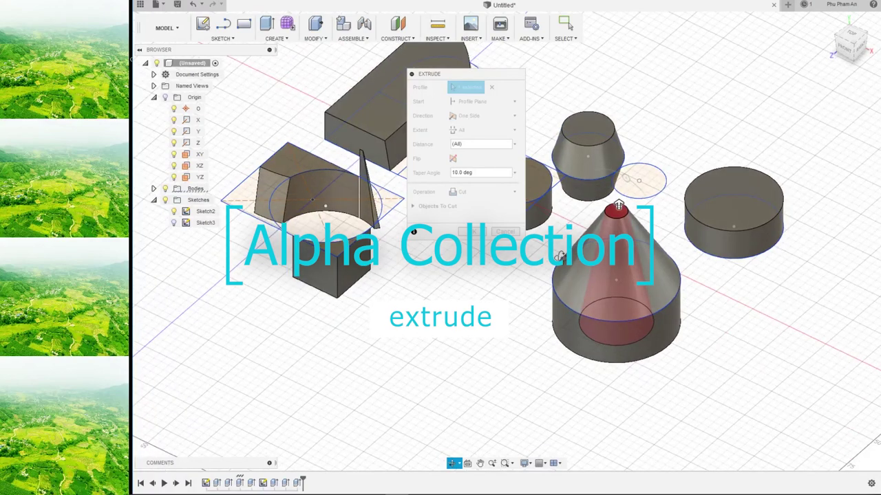
left_click(512, 196)
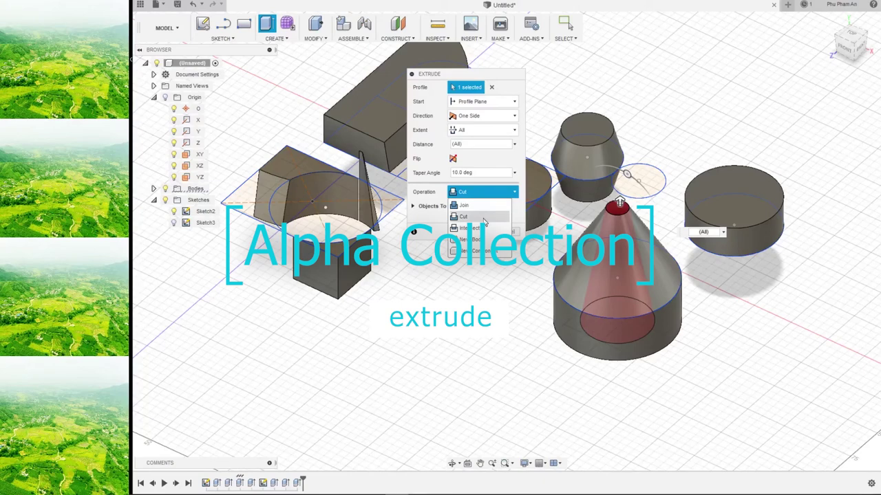
left_click(426, 173)
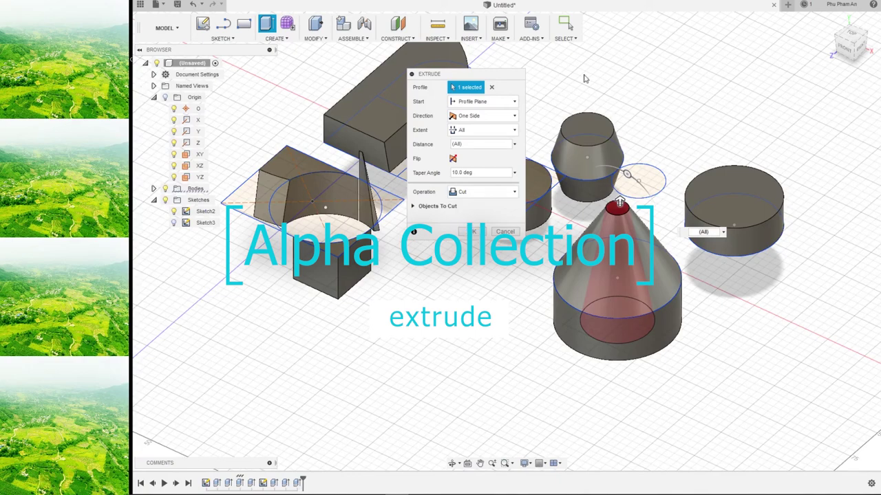
left_click(473, 232)
mouse_move(644, 324)
middle_mouse_down("shift")
mouse_move(660, 204)
mouse_move(664, 280)
mouse_move(682, 335)
mouse_move(676, 355)
mouse_move(660, 353)
mouse_move(646, 324)
middle_mouse_up("shift")
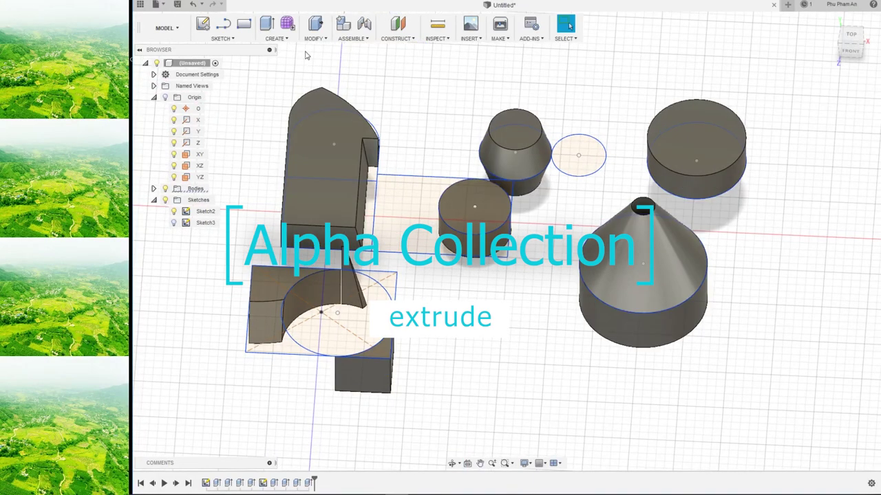
Extrude the sketch profile over the cube starting from an Offset Plane.
left_click(269, 26)
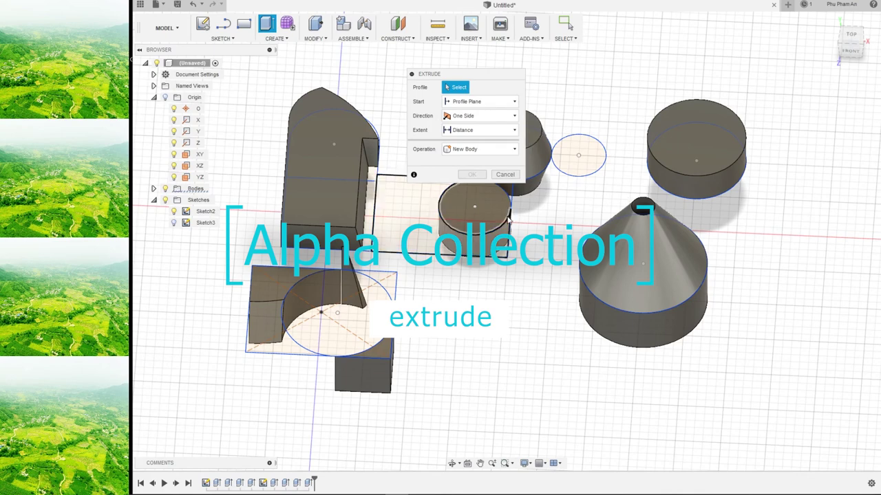
left_click(364, 347)
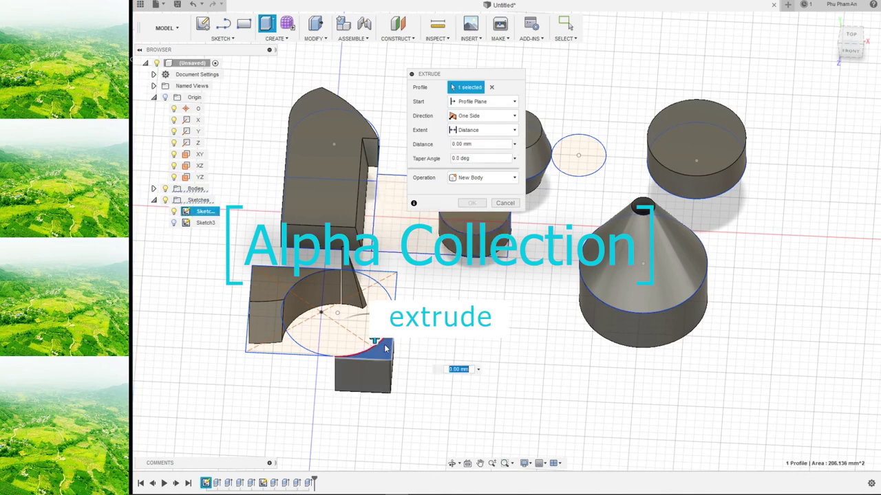
left_click(512, 102)
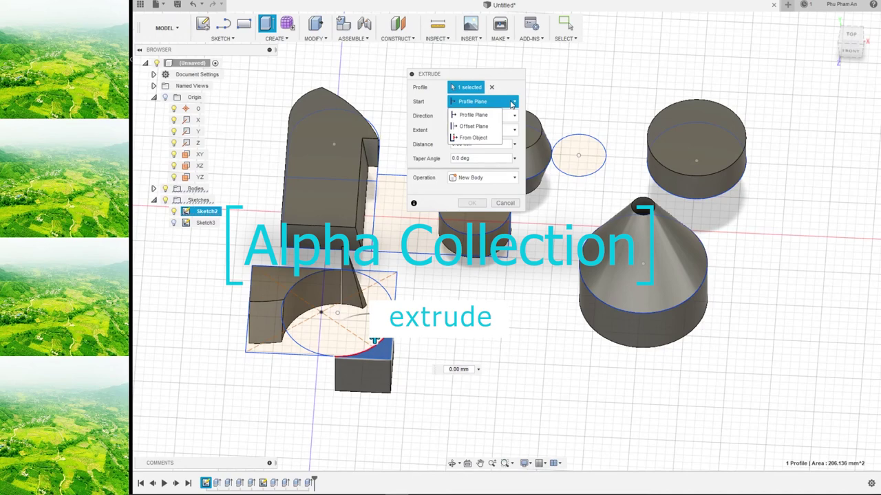
left_click(485, 128)
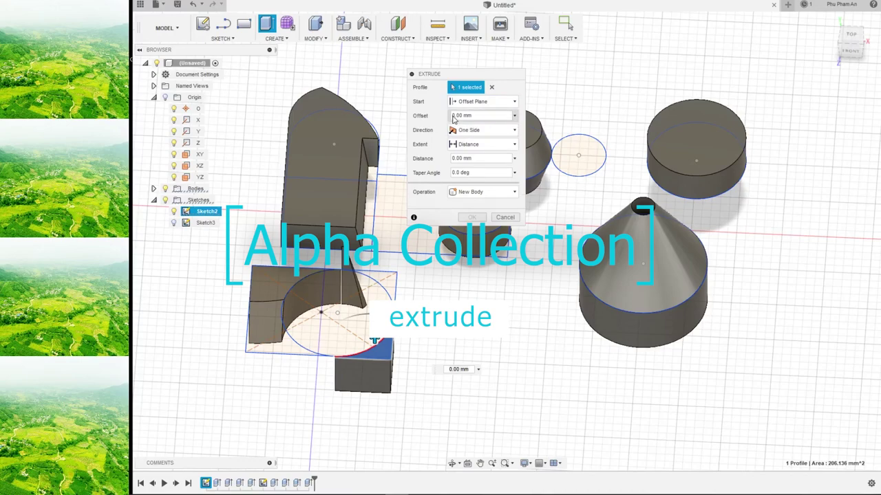
type("1")
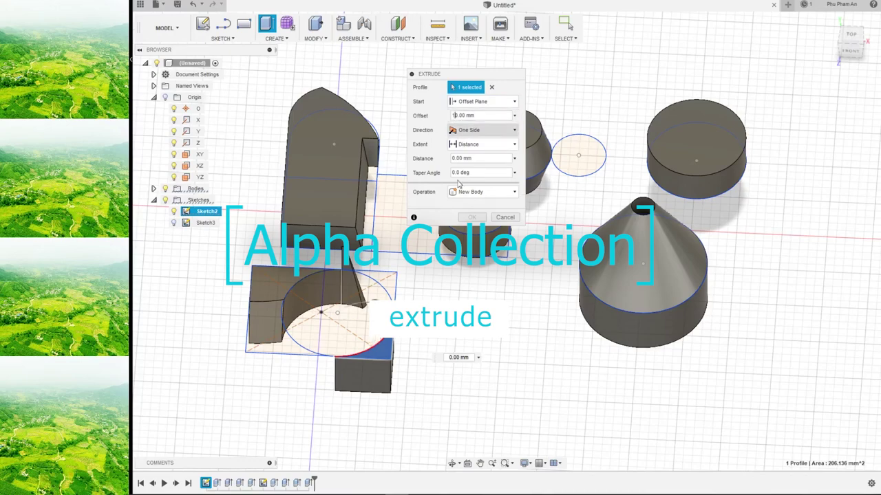
mouse_move(428, 282)
middle_mouse_down("shift")
mouse_move(413, 255)
mouse_move(413, 227)
middle_mouse_up("shift")
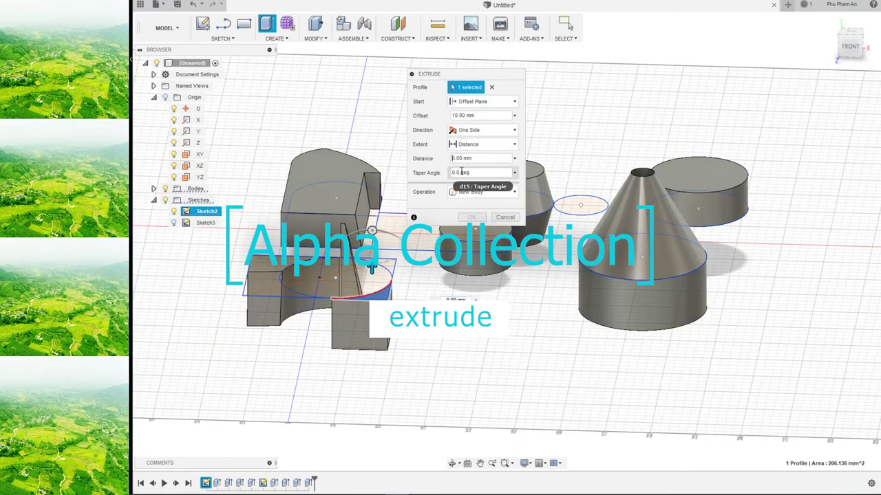
Set distance to 10 mm and start offset to 50 mm, creating a new body.
left_click(462, 158)
type("10")
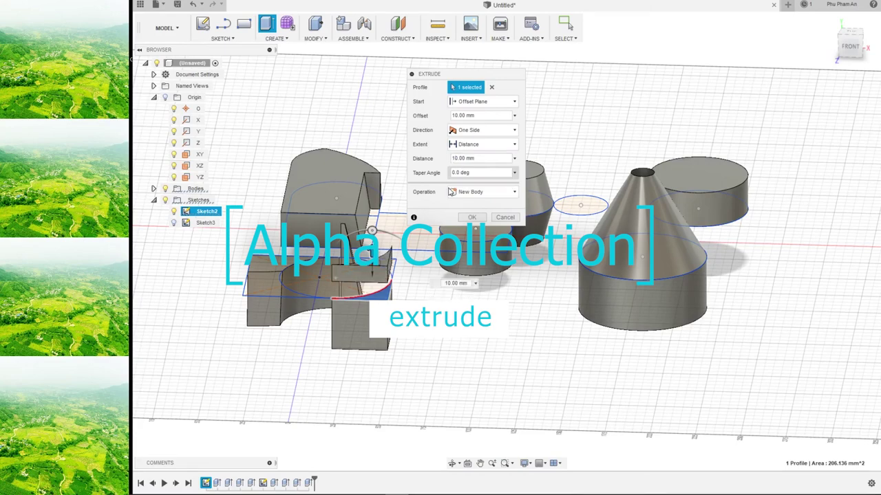
mouse_move(482, 227)
middle_mouse_down("shift")
mouse_move(481, 258)
mouse_move(453, 294)
middle_mouse_up("shift")
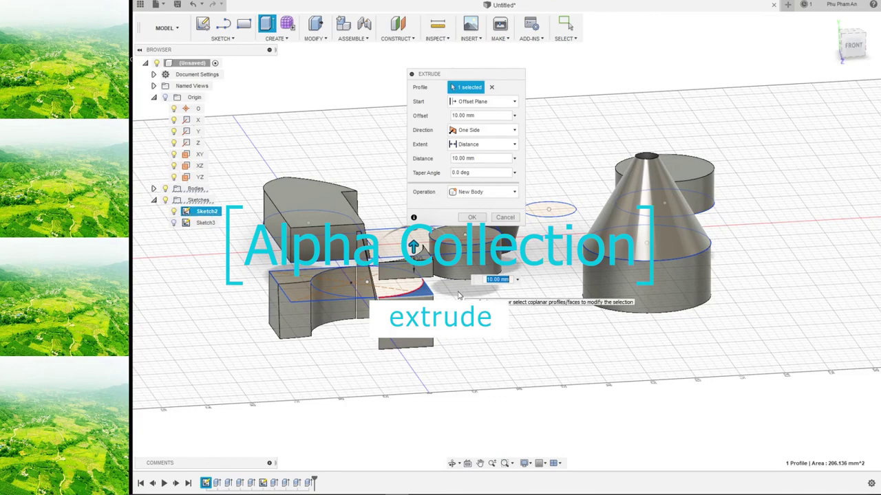
mouse_move(457, 295)
middle_mouse_down()
mouse_move(447, 286)
mouse_move(416, 294)
middle_mouse_up()
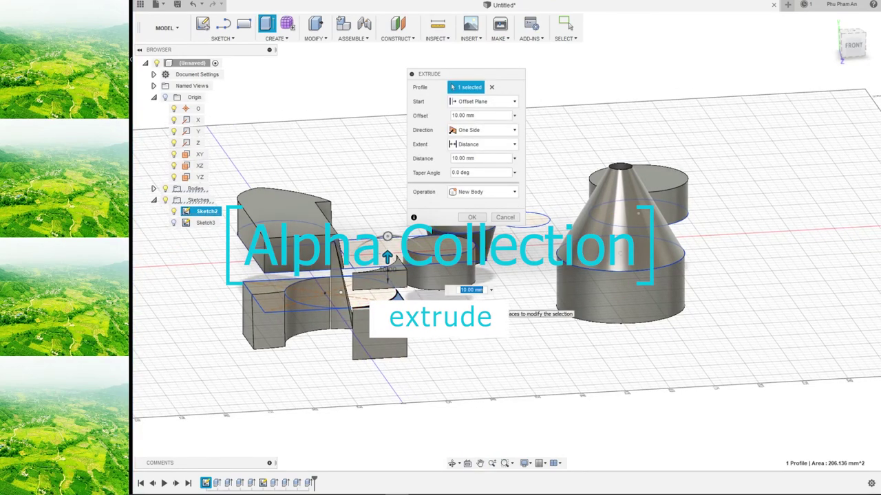
middle_click_drag(417, 293, 424, 285)
left_click(455, 116)
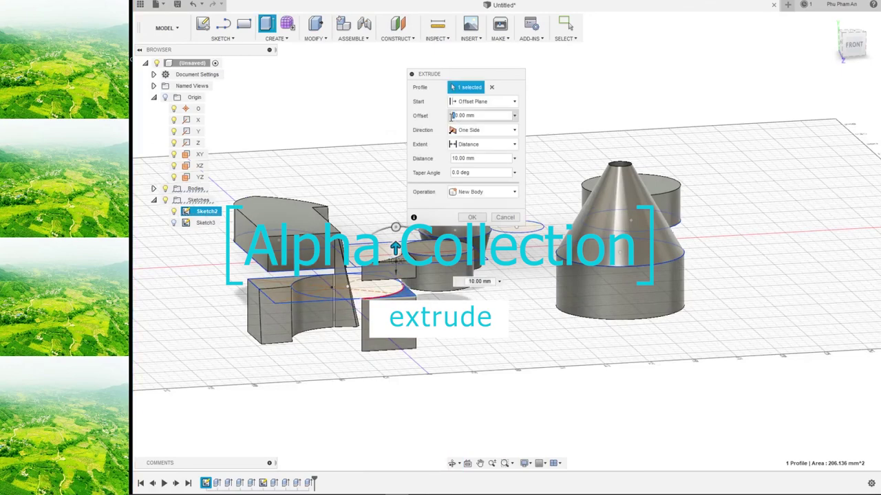
type("5")
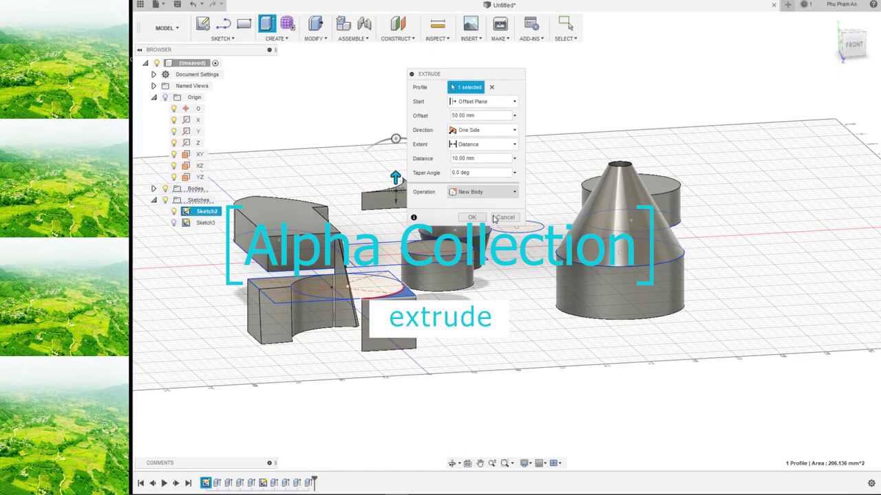
mouse_move(451, 199)
middle_mouse_down("shift")
mouse_move(472, 240)
mouse_move(475, 275)
middle_mouse_up("shift")
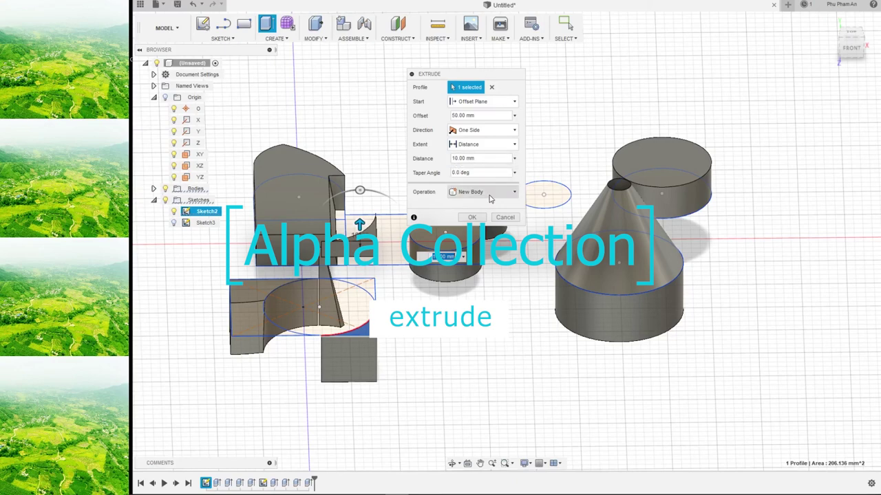
left_click(472, 217)
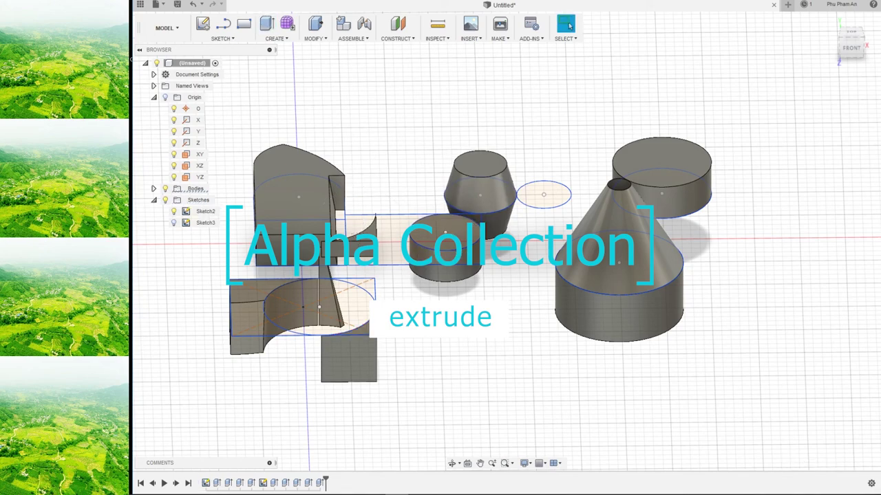
middle_click_drag(578, 206, 598, 280, "shift")
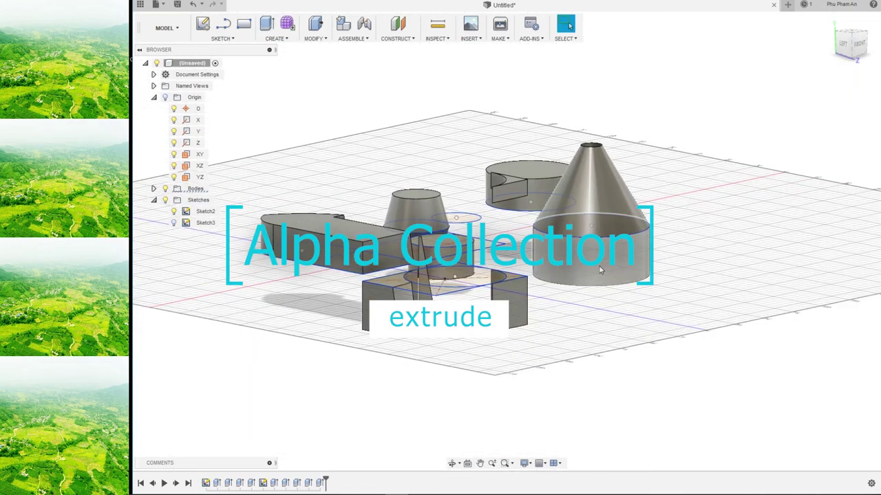
middle_click_drag(642, 271, 680, 269, "shift")
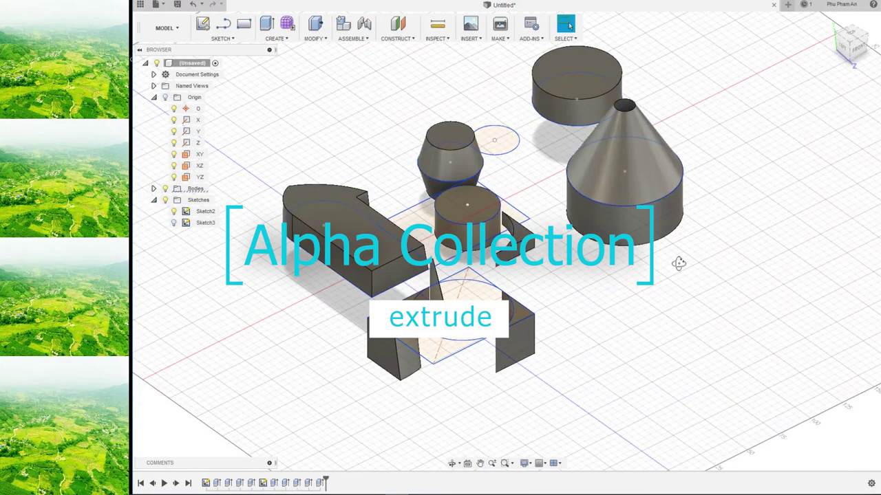
mouse_move(677, 267)
middle_mouse_down("shift")
mouse_move(668, 262)
mouse_move(659, 282)
middle_mouse_up("shift")
mouse_move(698, 241)
middle_mouse_down()
mouse_move(693, 289)
mouse_move(691, 241)
middle_mouse_up()
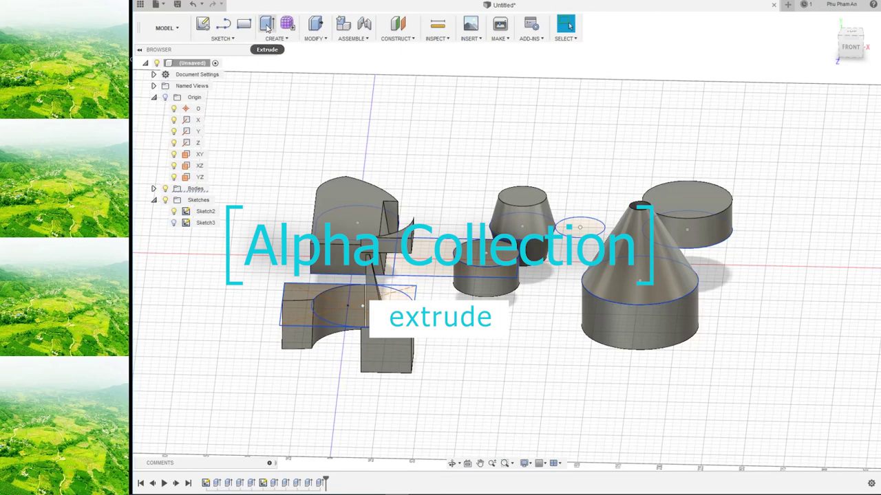
left_click(267, 26)
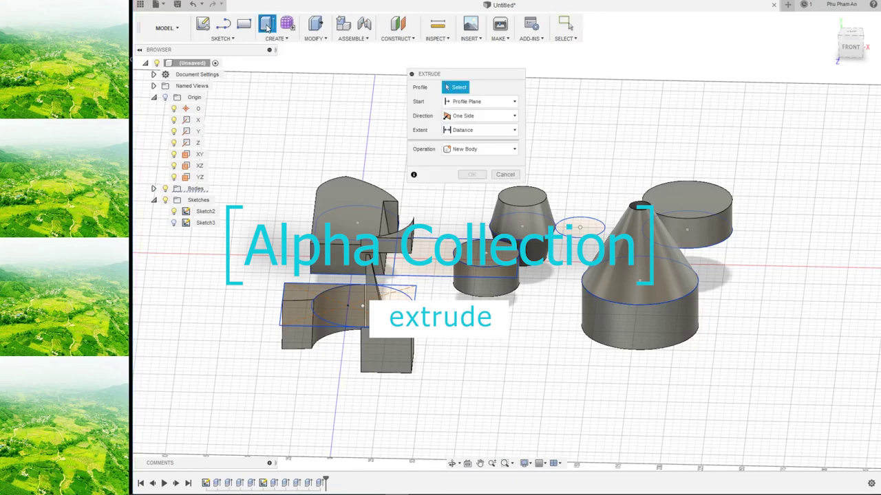
left_click(505, 175)
left_click(275, 39)
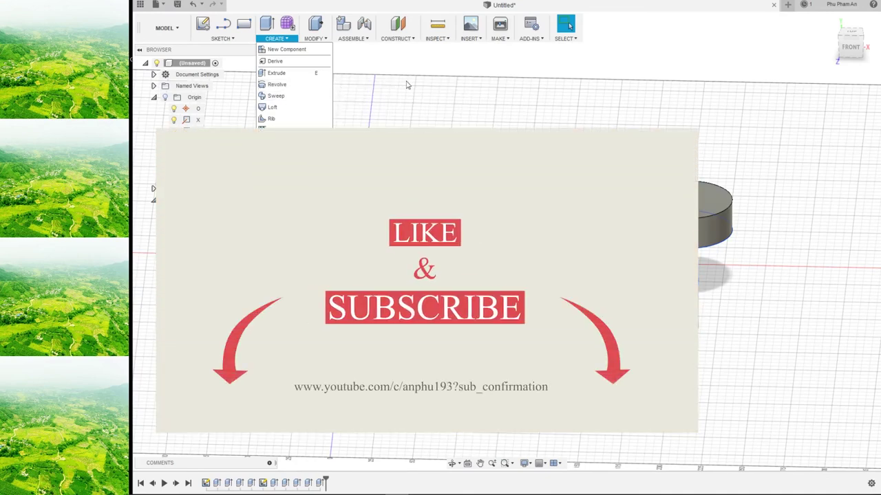
left_click(509, 98)
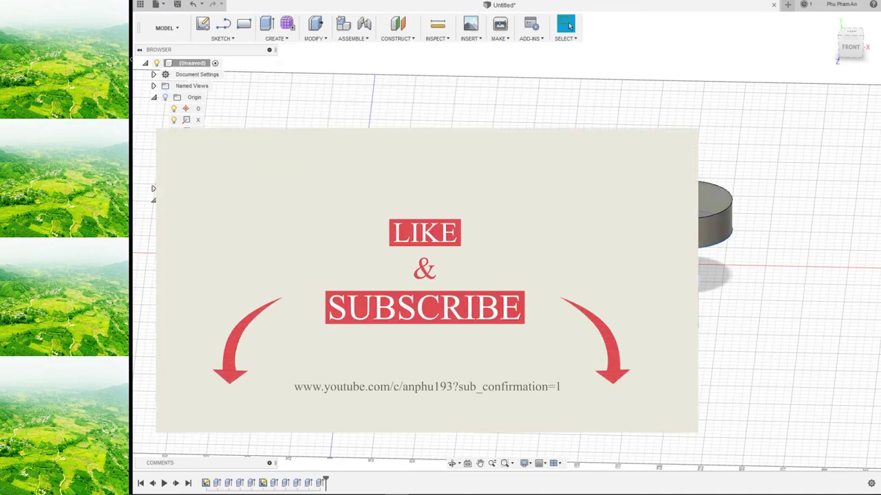